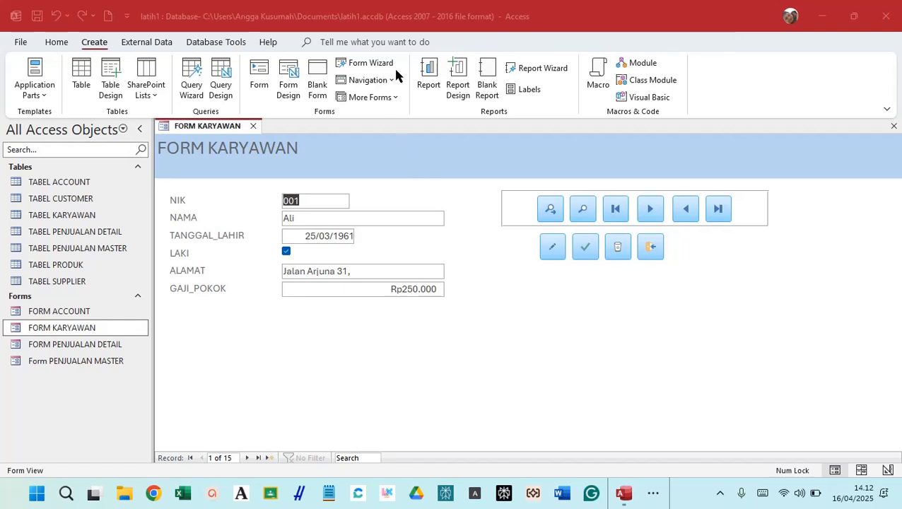
Start the Report Wizard on TABEL KARYAWAN, include all its fields, and continue without grouping.
{"action": "left_click", "coordinate": [527, 73]}
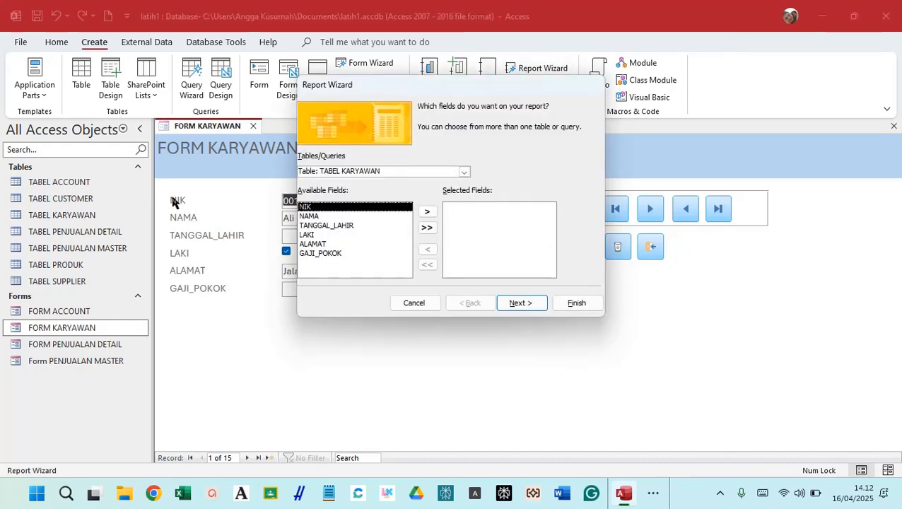
{"action": "left_click", "coordinate": [428, 228]}
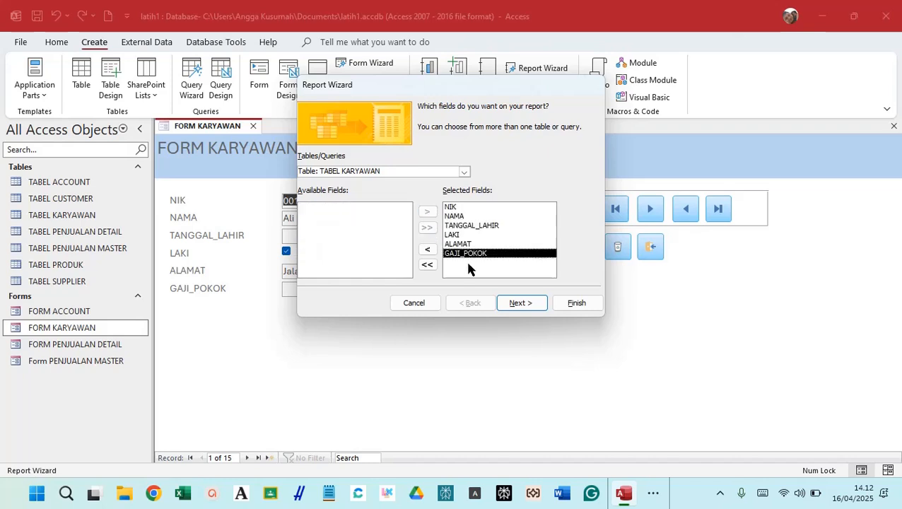
{"action": "left_click", "coordinate": [524, 304]}
{"action": "left_click", "coordinate": [524, 303]}
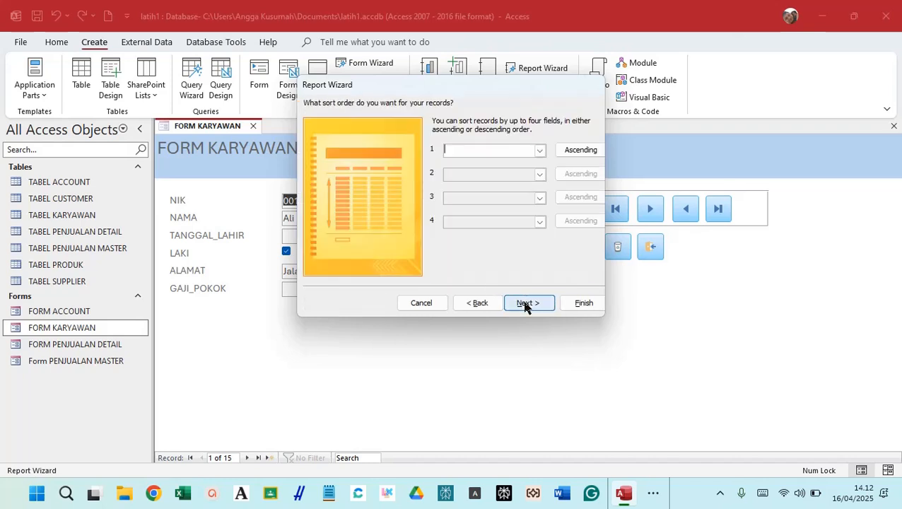
Sort the report records by NIK ascending and use the Tabular layout in Landscape orientation.
{"action": "left_click", "coordinate": [539, 151]}
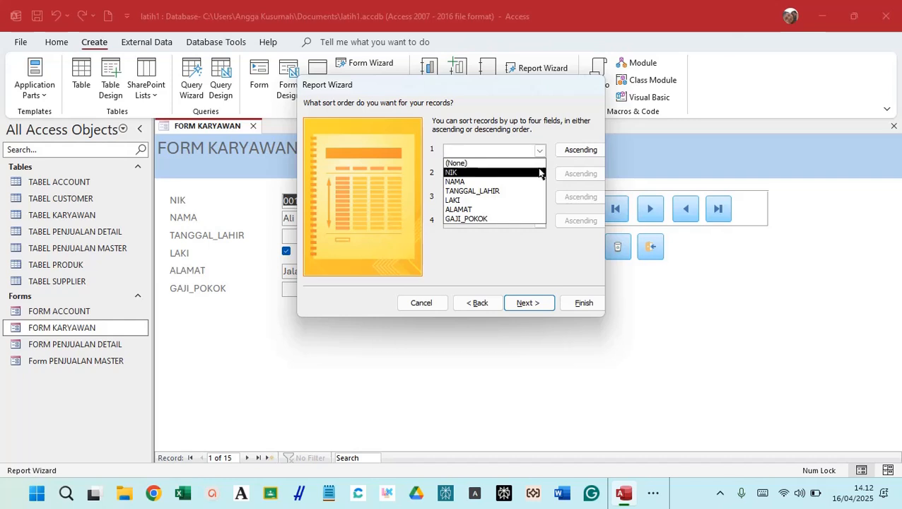
{"action": "left_click", "coordinate": [539, 173]}
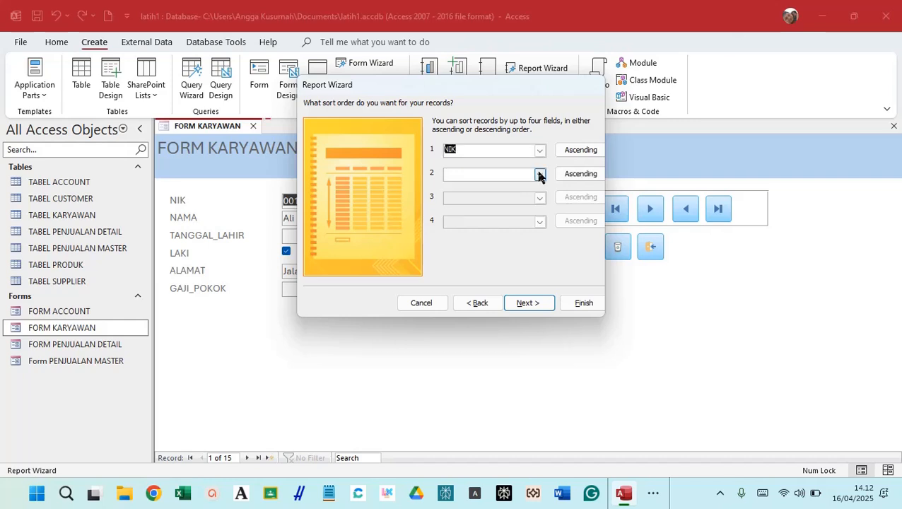
{"action": "left_click", "coordinate": [541, 305]}
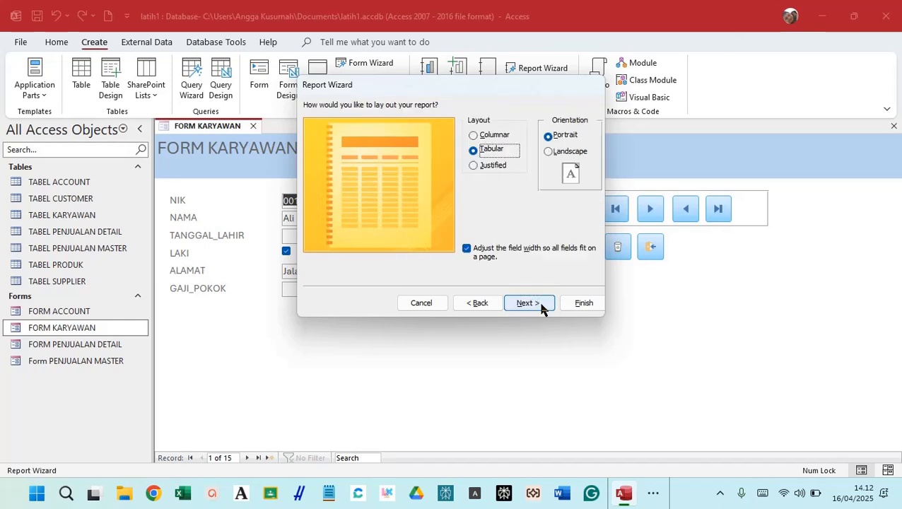
{"action": "left_click", "coordinate": [549, 152]}
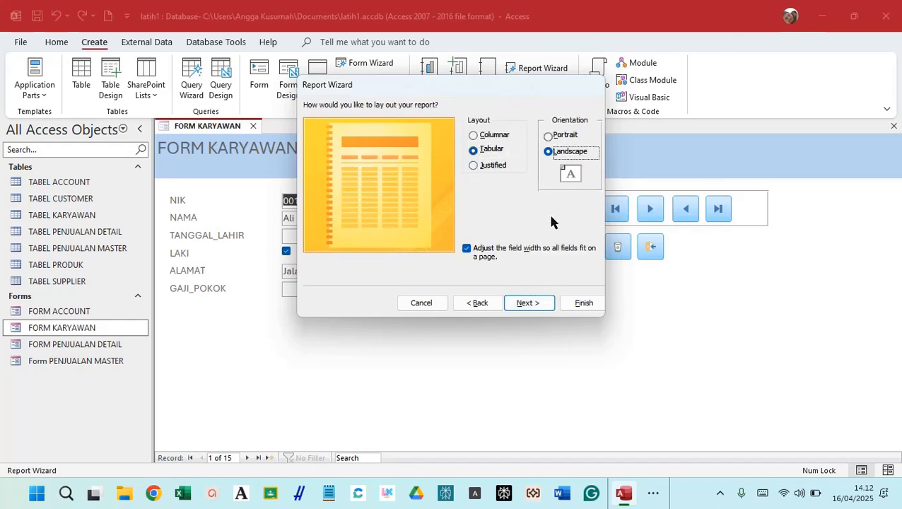
{"action": "left_click", "coordinate": [543, 302]}
{"action": "left_click", "coordinate": [532, 302]}
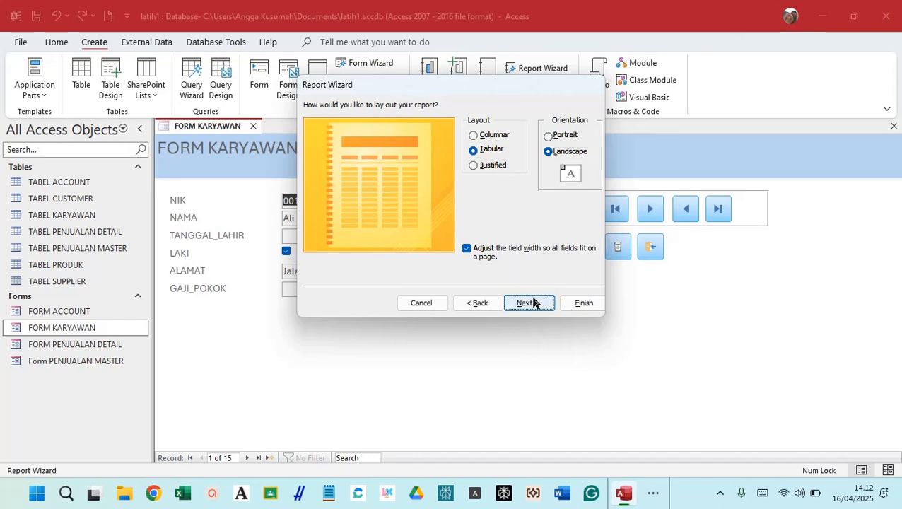
Title the report DAFTAR KARYAWAN and finish the wizard with the report preview.
{"action": "double_click", "coordinate": [422, 121]}
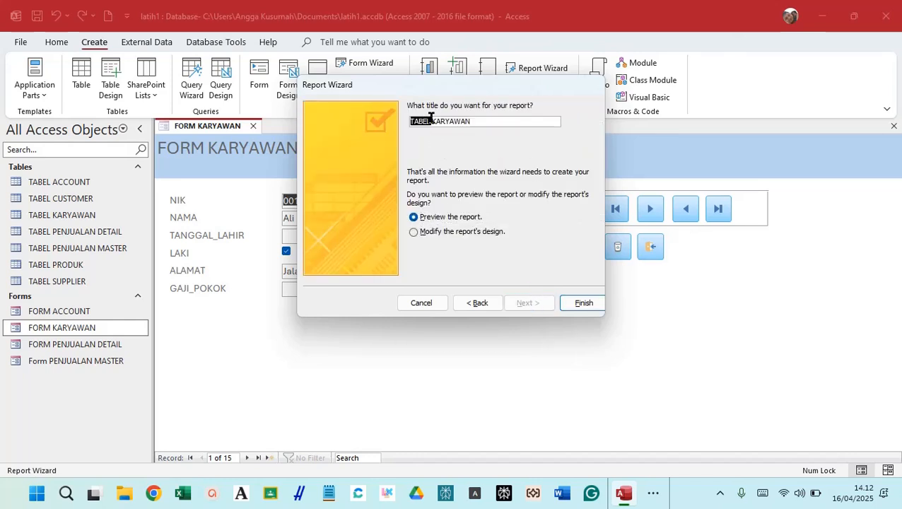
{"action": "type", "text": "DAFTar"}
{"action": "key", "text": "BackSpace"}
{"action": "key", "text": "BackSpace"}
{"action": "type", "text": "ar"}
{"action": "key", "text": "BackSpace"}
{"action": "key", "text": "BackSpace"}
{"action": "key", "text": "Caps_Lock"}
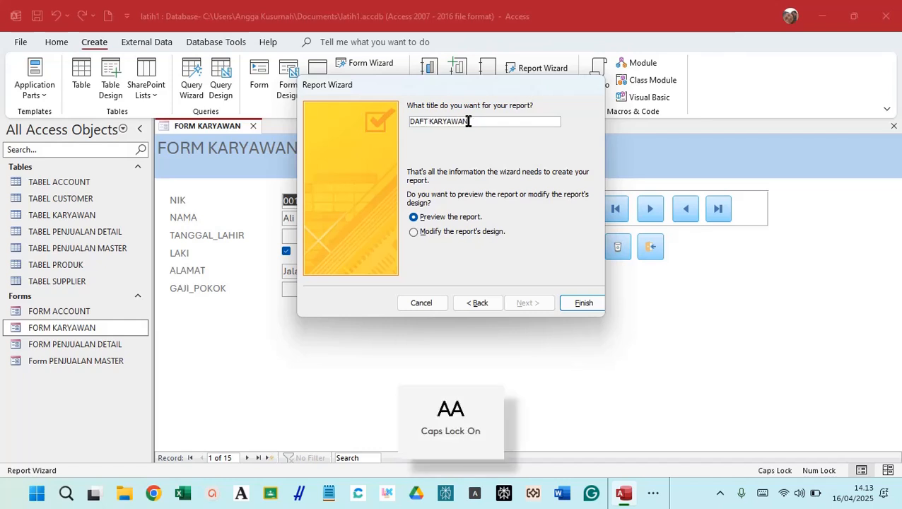
{"action": "type", "text": "AR"}
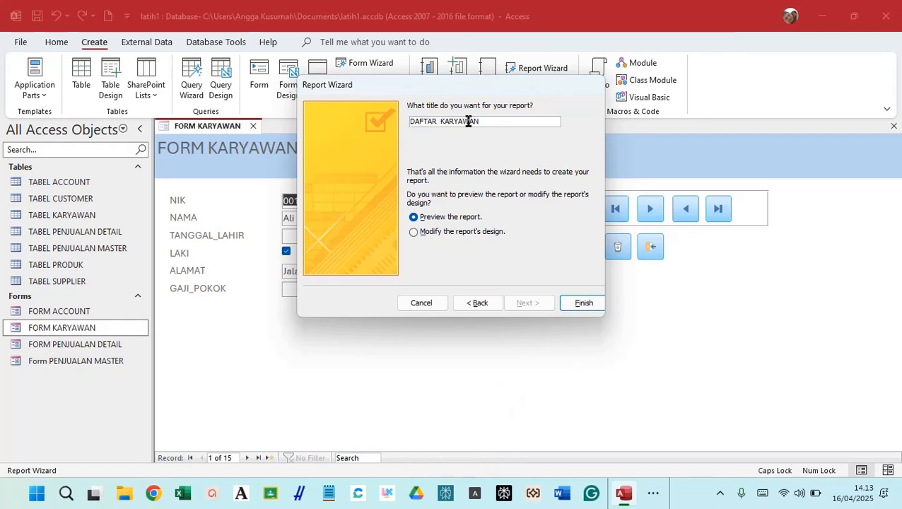
{"action": "key", "text": "BackSpace"}
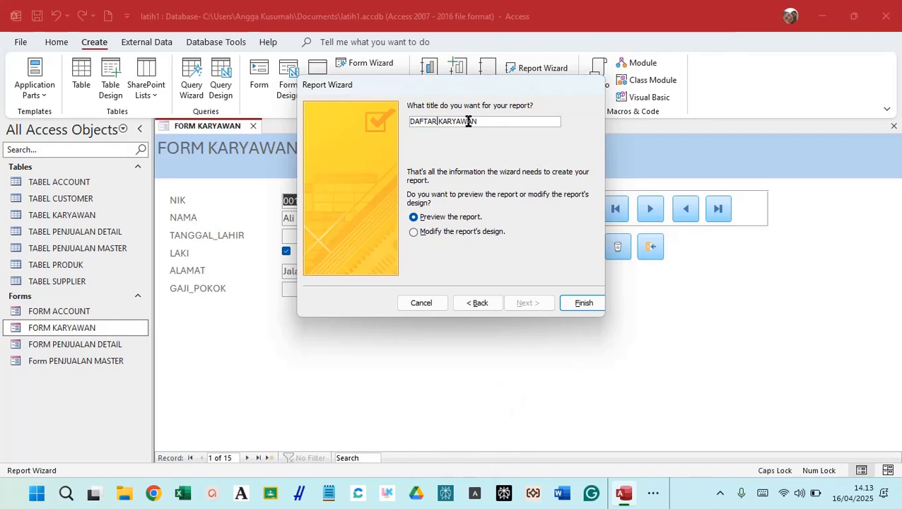
{"action": "left_click", "coordinate": [582, 304]}
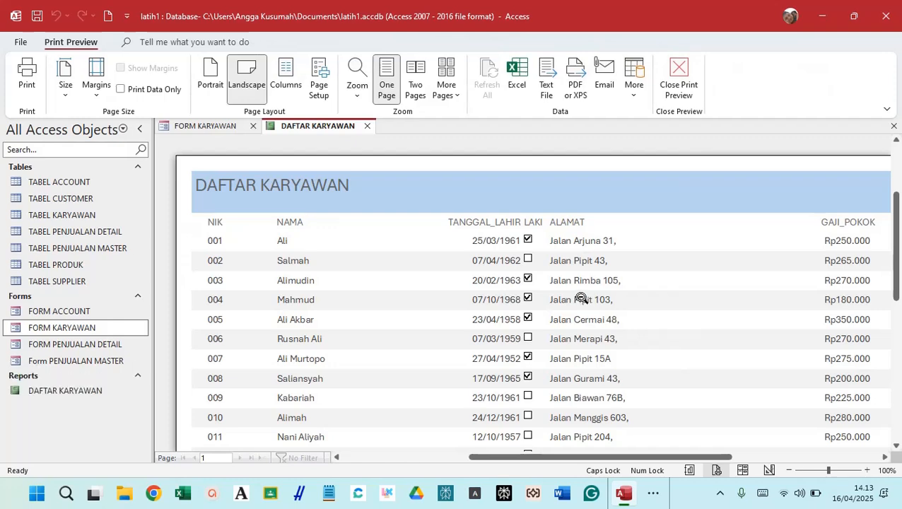
Print the whole DAFTAR KARYAWAN report with Microsoft Print to PDF, saving it in Documents as DAFTAR.
{"action": "left_click", "coordinate": [569, 250]}
{"action": "scroll", "coordinate": [579, 254], "scroll_direction": "down", "scroll_amount": 3}
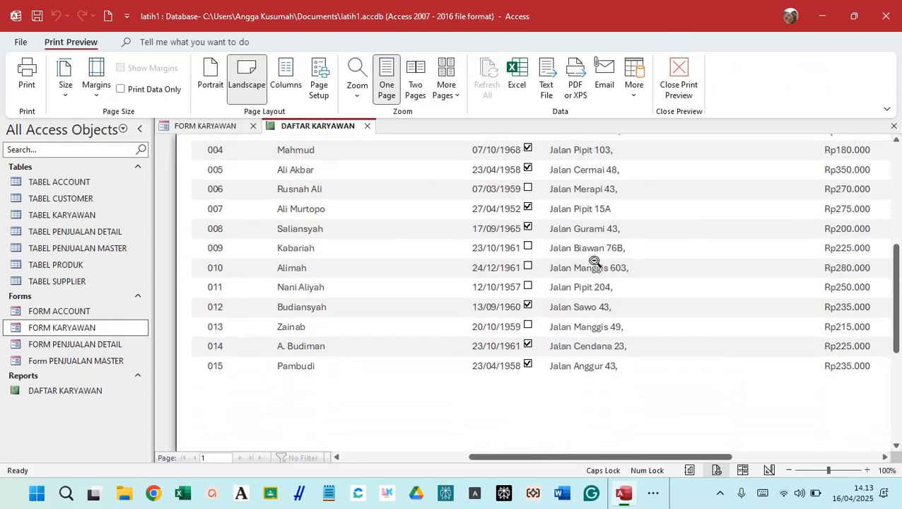
{"action": "scroll", "coordinate": [594, 264], "scroll_direction": "up", "scroll_amount": 2}
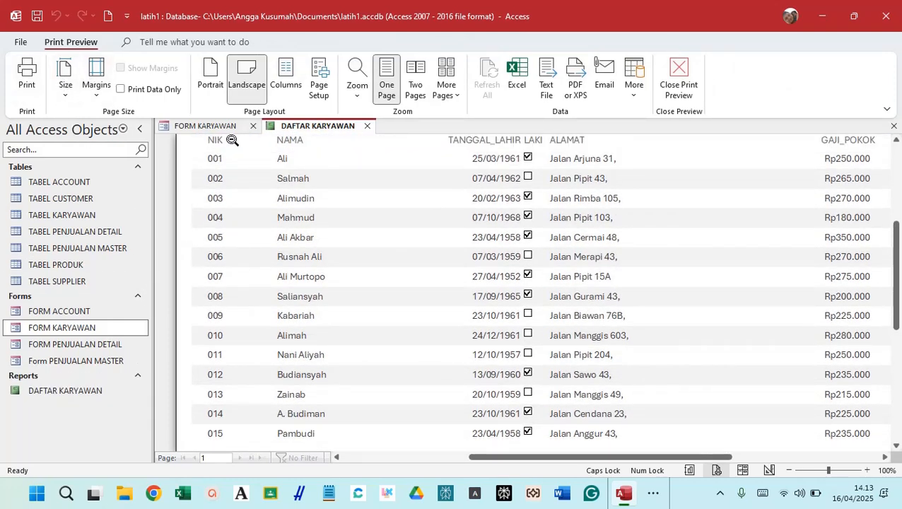
{"action": "scroll", "coordinate": [330, 344], "scroll_direction": "up", "scroll_amount": 2}
{"action": "scroll", "coordinate": [329, 344], "scroll_direction": "up", "scroll_amount": 1}
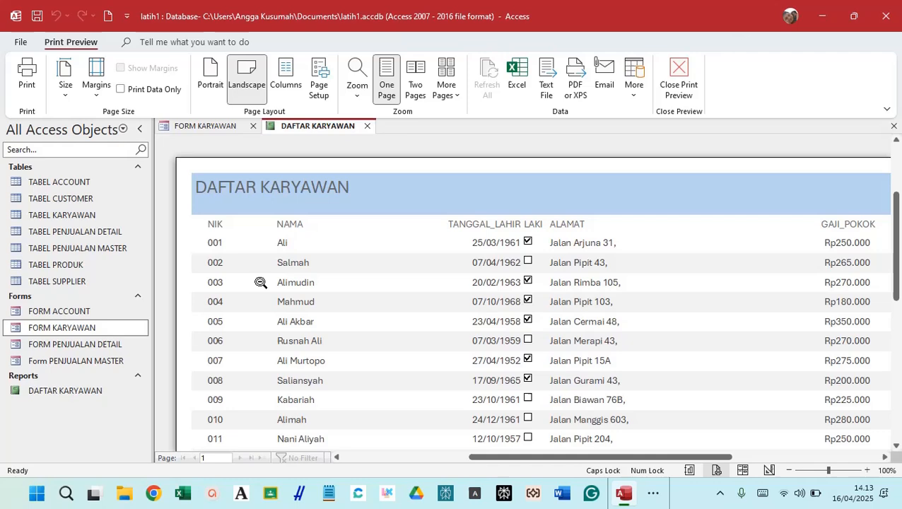
{"action": "left_click", "coordinate": [26, 75]}
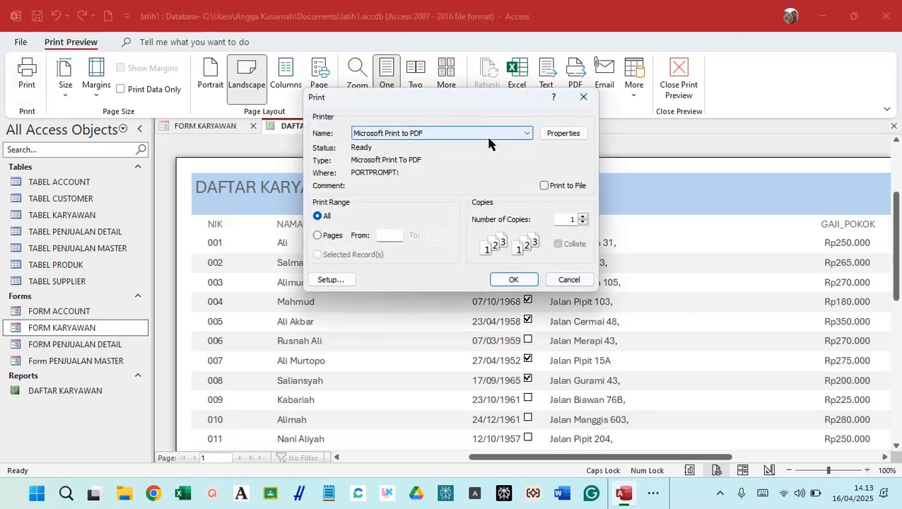
{"action": "left_click", "coordinate": [515, 280]}
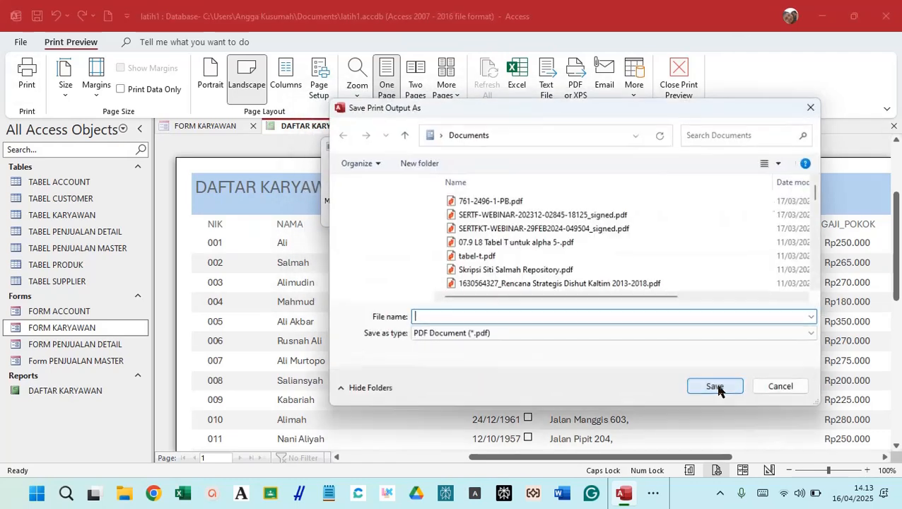
{"action": "type", "text": "DAFTAR"}
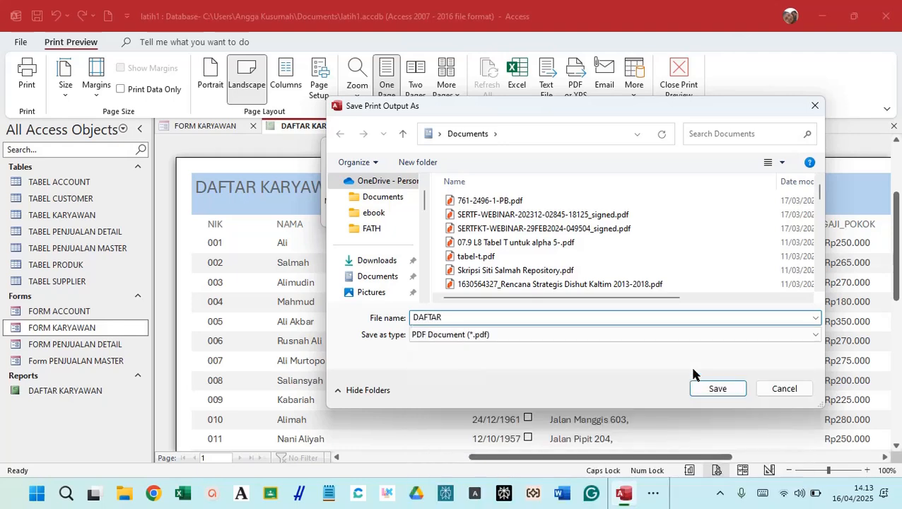
{"action": "key", "text": "Return"}
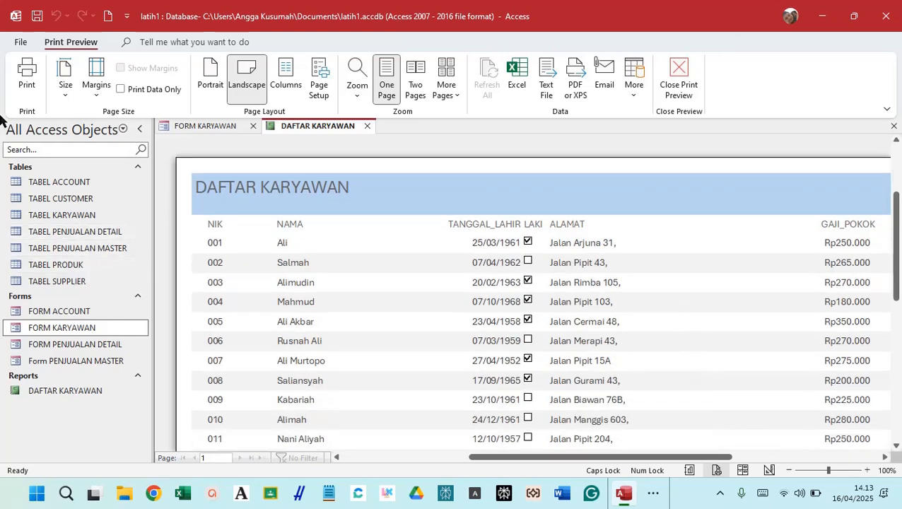
Open the saved DAFTAR.pdf from the file list of a new print-to-PDF save dialog, and cancel that dialog.
{"action": "left_click", "coordinate": [27, 74]}
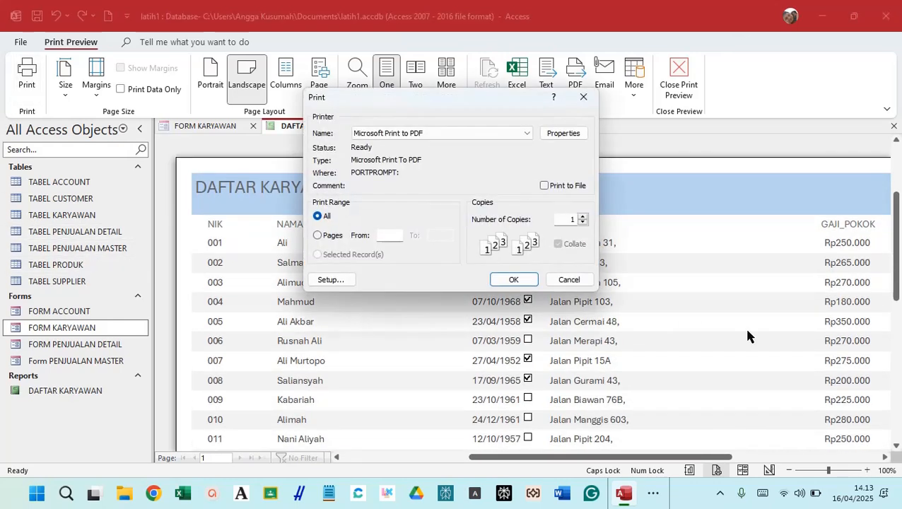
{"action": "left_click", "coordinate": [518, 279]}
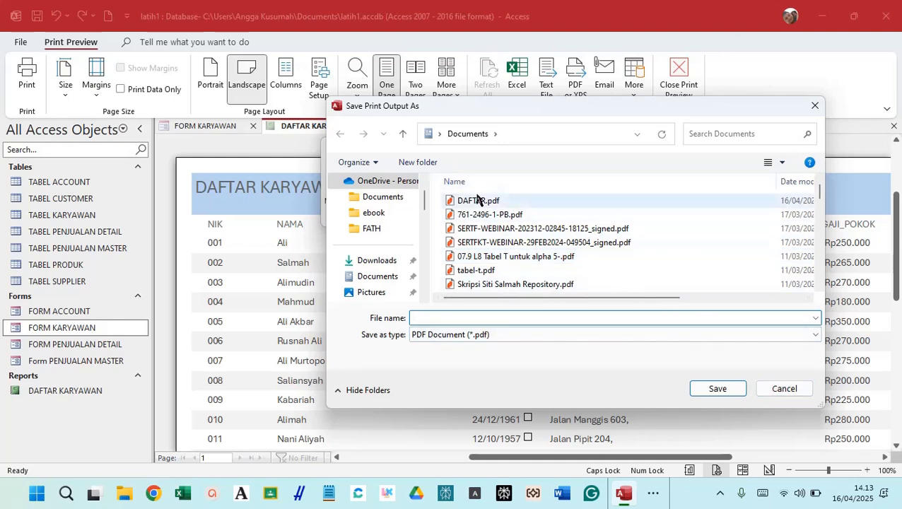
{"action": "left_click", "coordinate": [477, 203]}
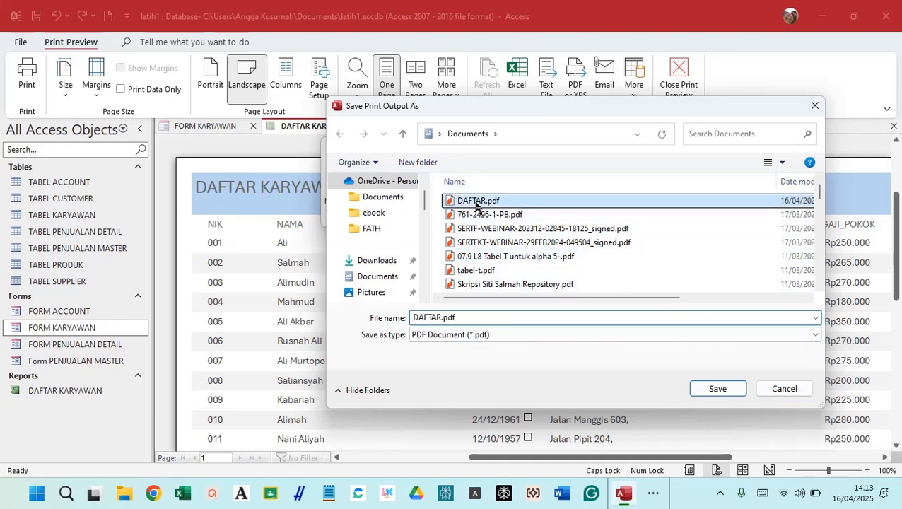
{"action": "right_click", "coordinate": [476, 205]}
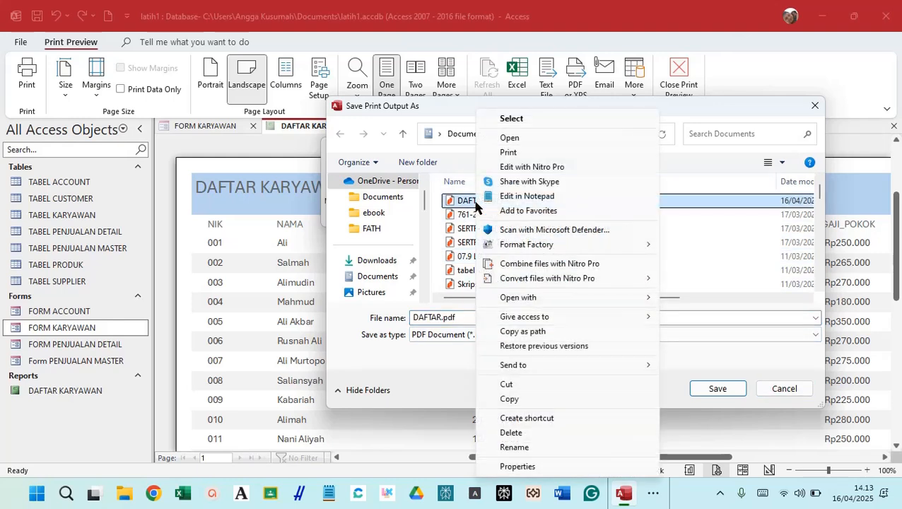
{"action": "left_click", "coordinate": [539, 139]}
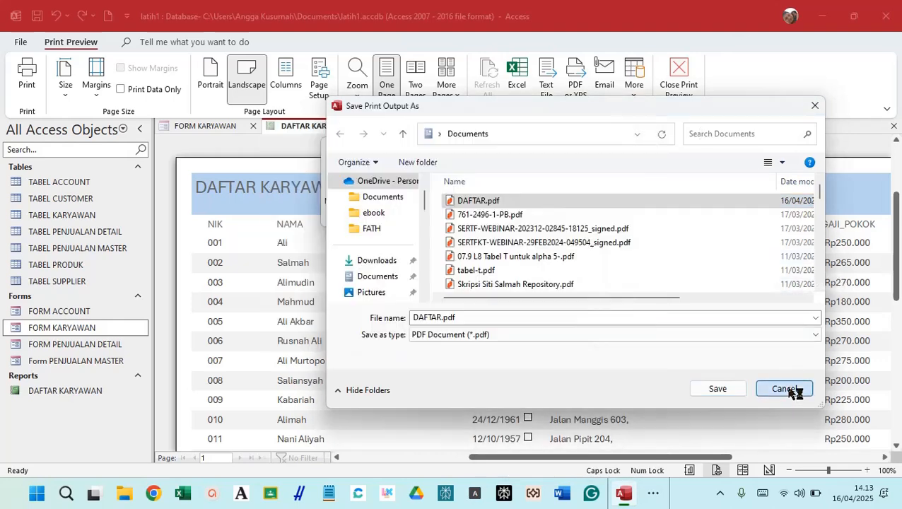
{"action": "left_click", "coordinate": [789, 389]}
{"action": "left_click", "coordinate": [457, 290]}
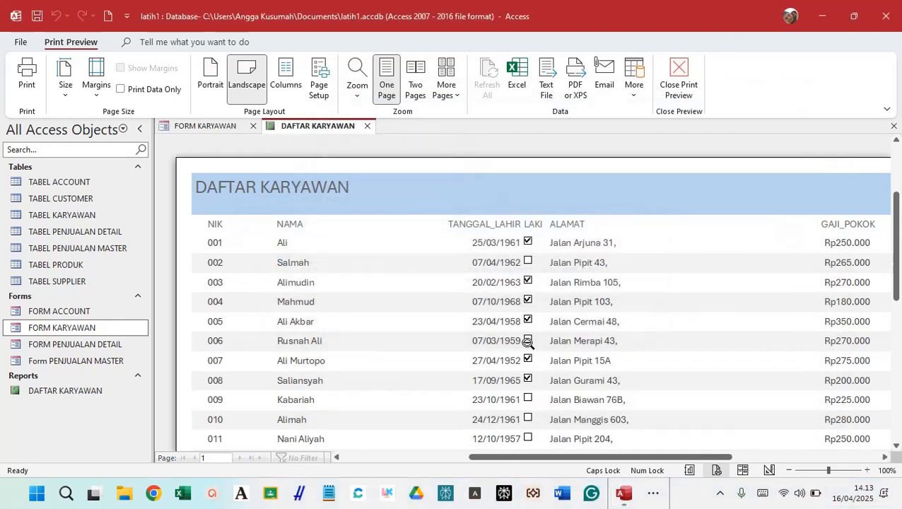
Switch to Nitro Pro, maximize its window to check the whole DAFTAR.pdf page, and close the program.
{"action": "left_click", "coordinate": [652, 493]}
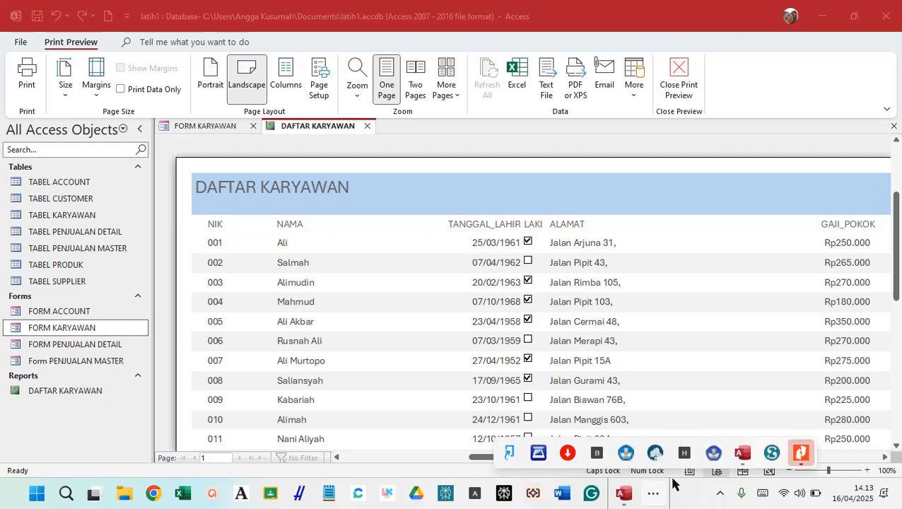
{"action": "left_click", "coordinate": [799, 455]}
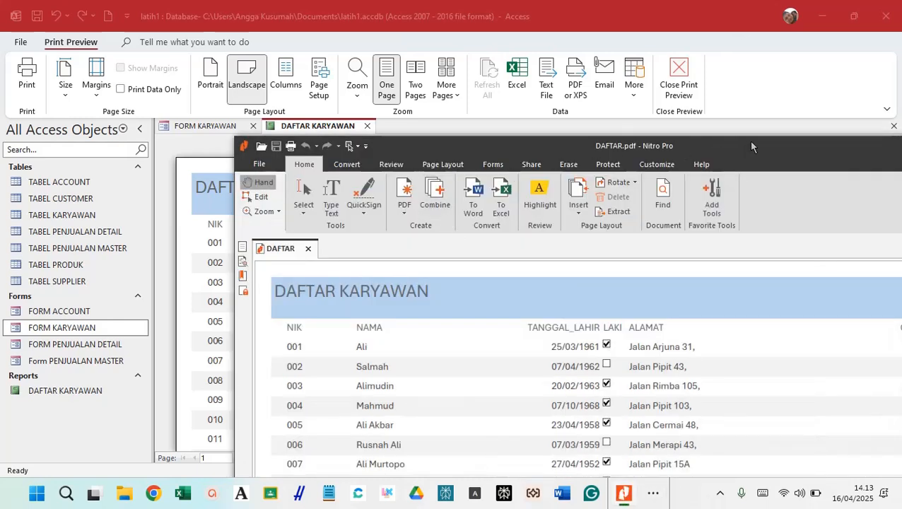
{"action": "left_click_drag", "start_coordinate": [750, 145], "coordinate": [593, 1]}
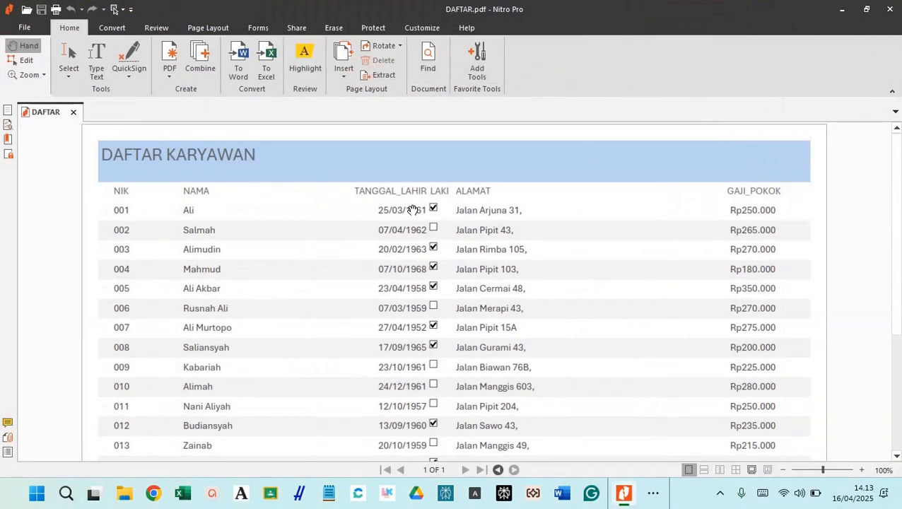
{"action": "scroll", "coordinate": [416, 318], "scroll_direction": "down", "scroll_amount": 5}
{"action": "scroll", "coordinate": [418, 342], "scroll_direction": "up", "scroll_amount": 5}
{"action": "left_click", "coordinate": [888, 10]}
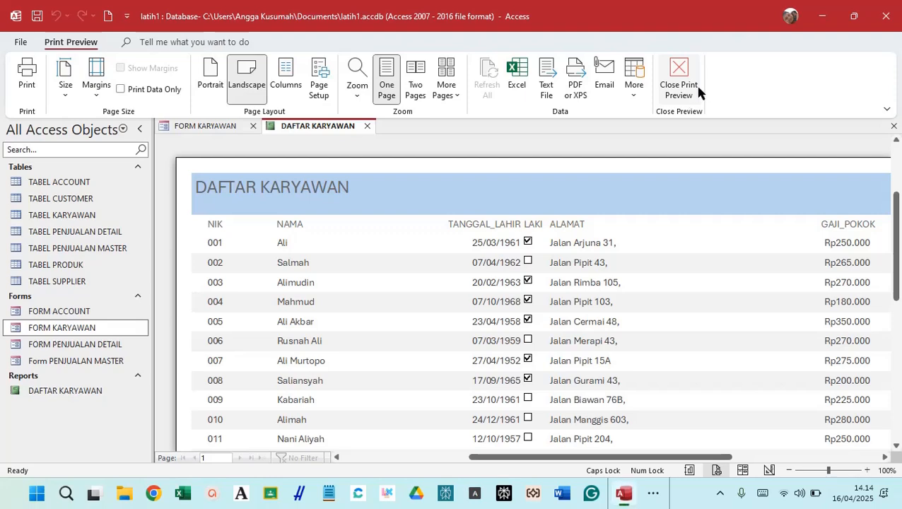
Close the DAFTAR KARYAWAN report and open FORM KARYAWAN in Design View.
{"action": "left_click", "coordinate": [367, 127]}
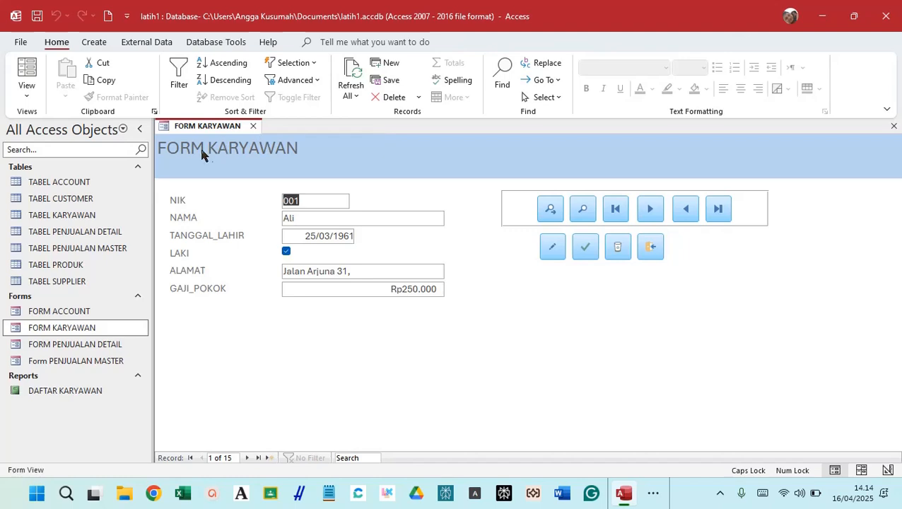
{"action": "left_click", "coordinate": [95, 42]}
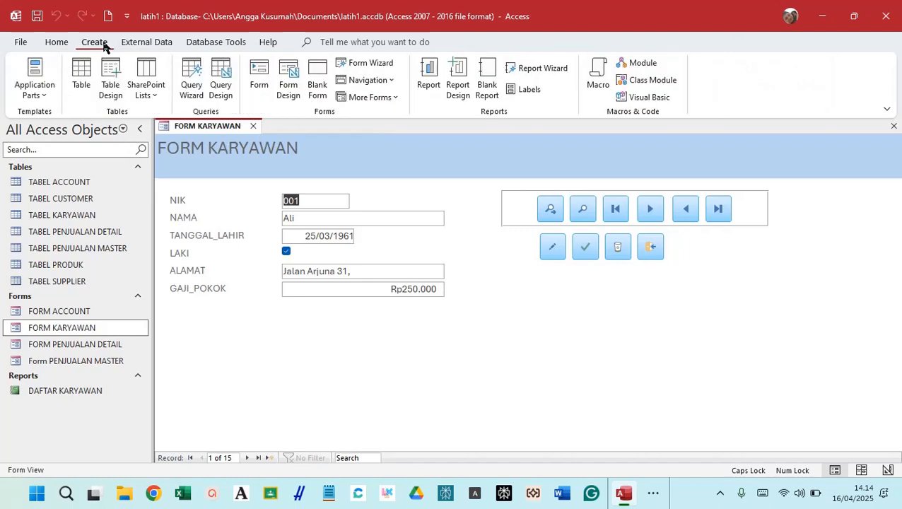
{"action": "right_click", "coordinate": [228, 135]}
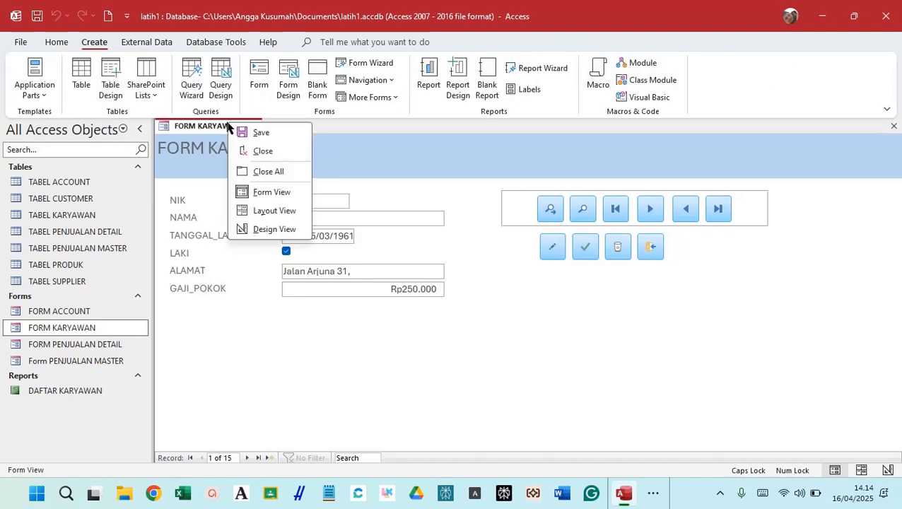
{"action": "left_click", "coordinate": [289, 229]}
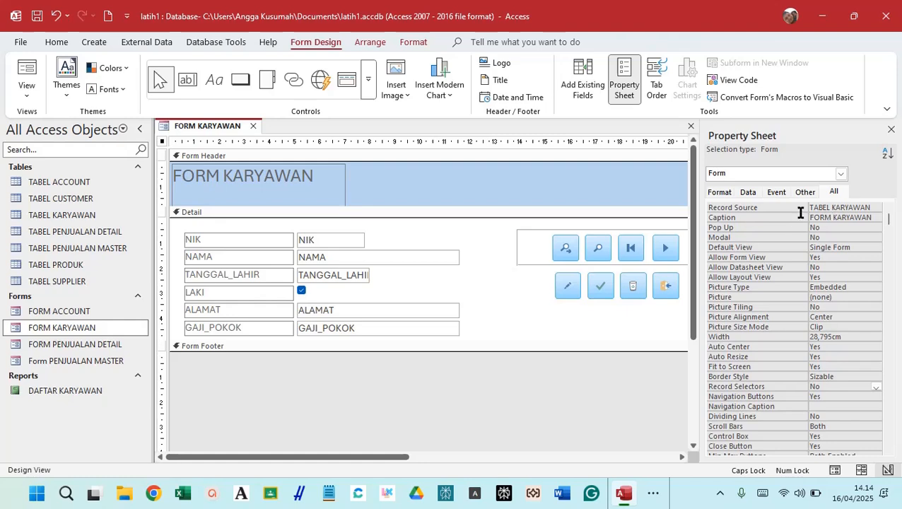
Add a command button beside the edit button in the Detail section, using the Preview Report action for the DAFTAR KARYAWAN report.
{"action": "left_click", "coordinate": [240, 79]}
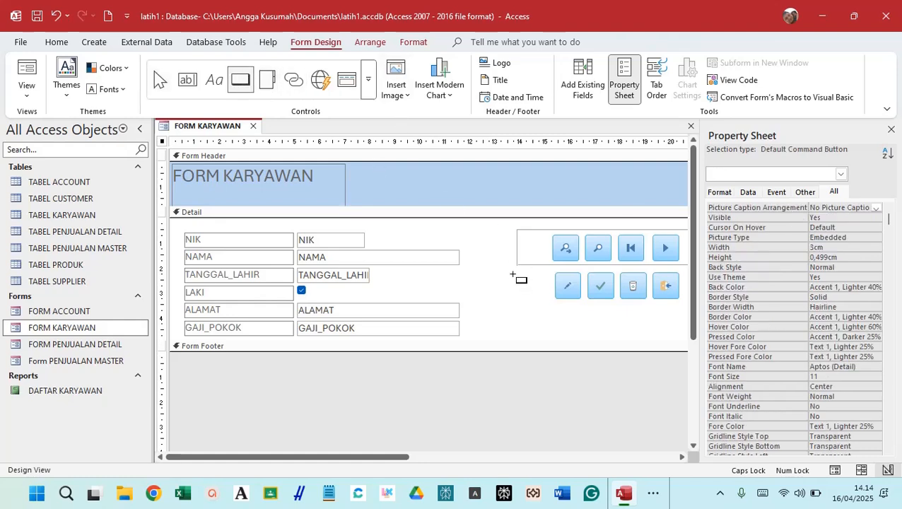
{"action": "left_click", "coordinate": [512, 276]}
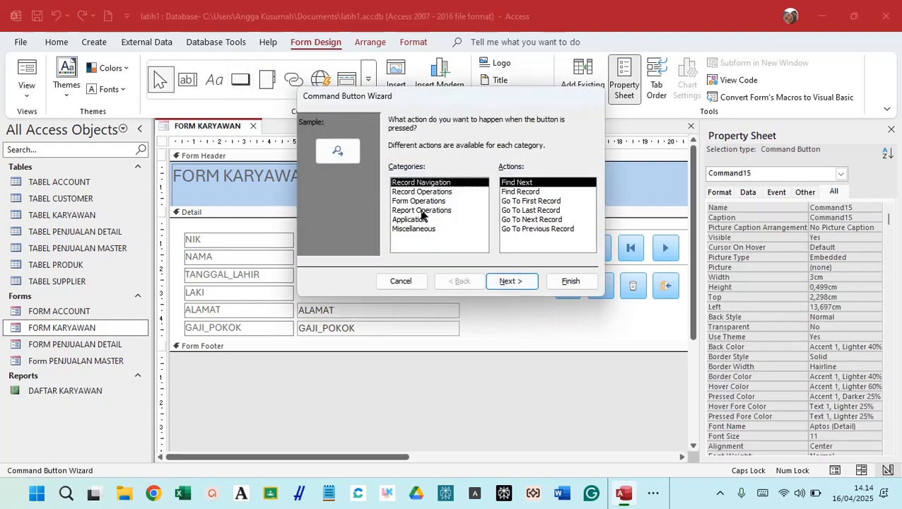
{"action": "left_click", "coordinate": [423, 210]}
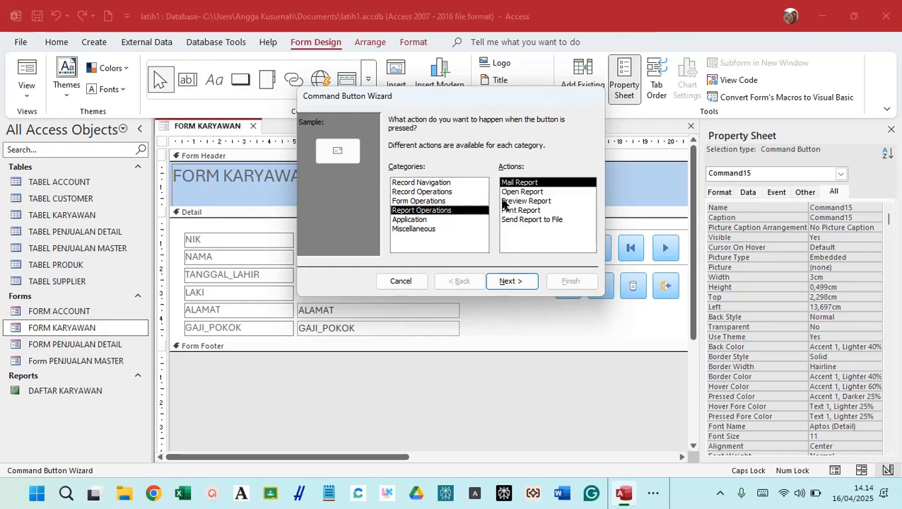
{"action": "left_click", "coordinate": [524, 201]}
{"action": "left_click", "coordinate": [518, 210]}
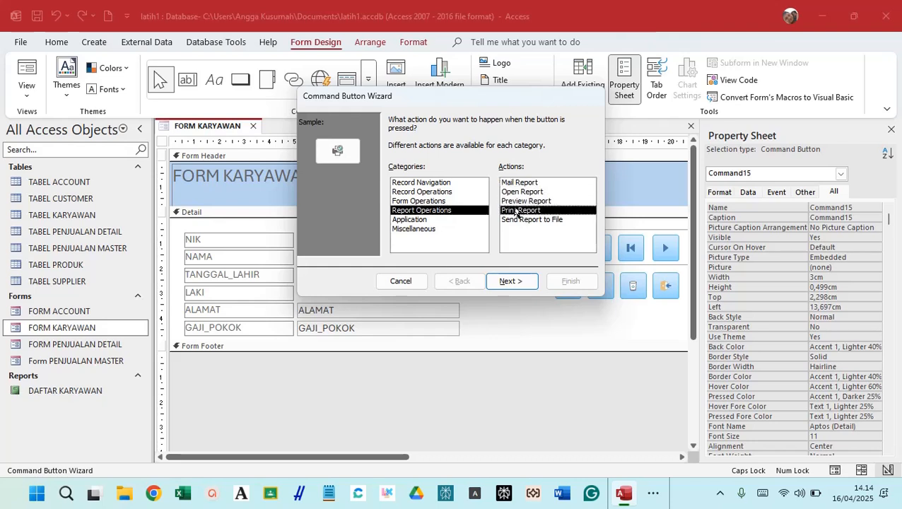
{"action": "left_click", "coordinate": [514, 202]}
{"action": "left_click", "coordinate": [523, 281]}
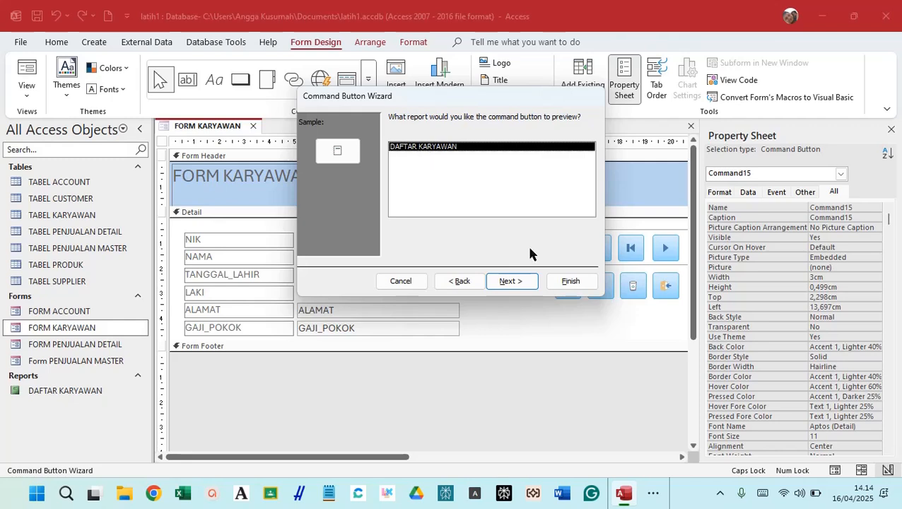
{"action": "left_click", "coordinate": [563, 283]}
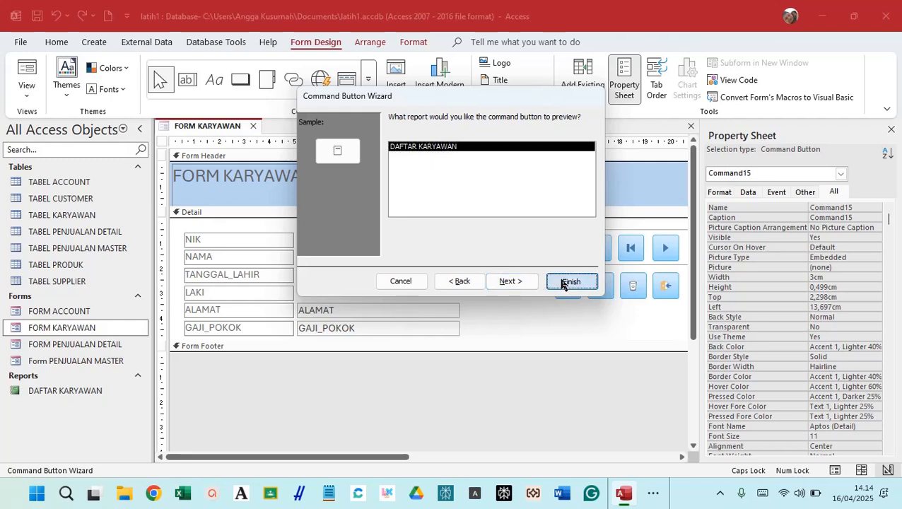
Move the new report preview button into line with the row of edit, save and delete buttons.
{"action": "left_click", "coordinate": [547, 311]}
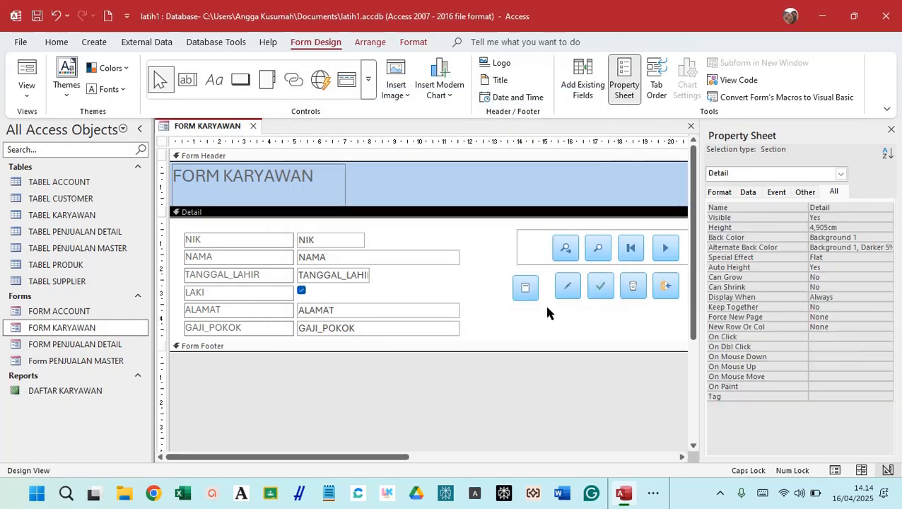
{"action": "left_click", "coordinate": [535, 296]}
{"action": "left_click_drag", "start_coordinate": [535, 296], "coordinate": [543, 292]}
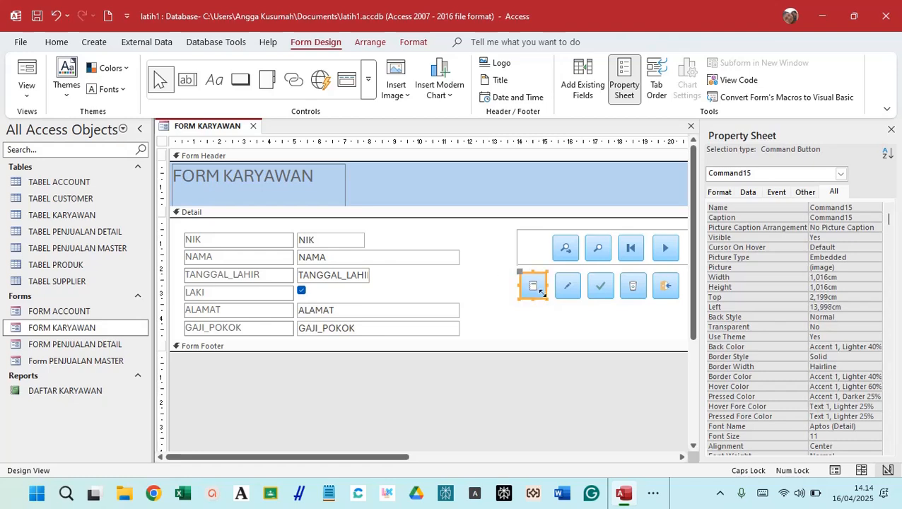
Test the new button in Form View by previewing the DAFTAR KARYAWAN report, and close the preview.
{"action": "left_click", "coordinate": [28, 75]}
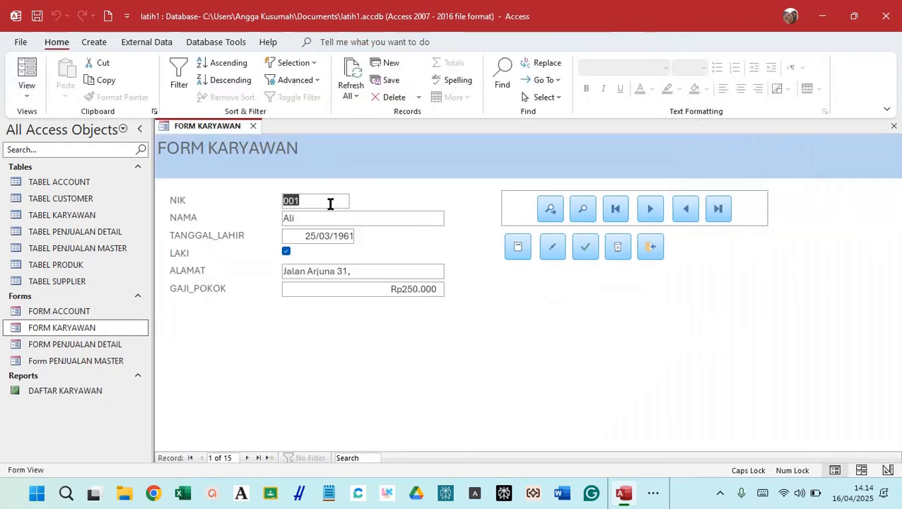
{"action": "left_click", "coordinate": [517, 248]}
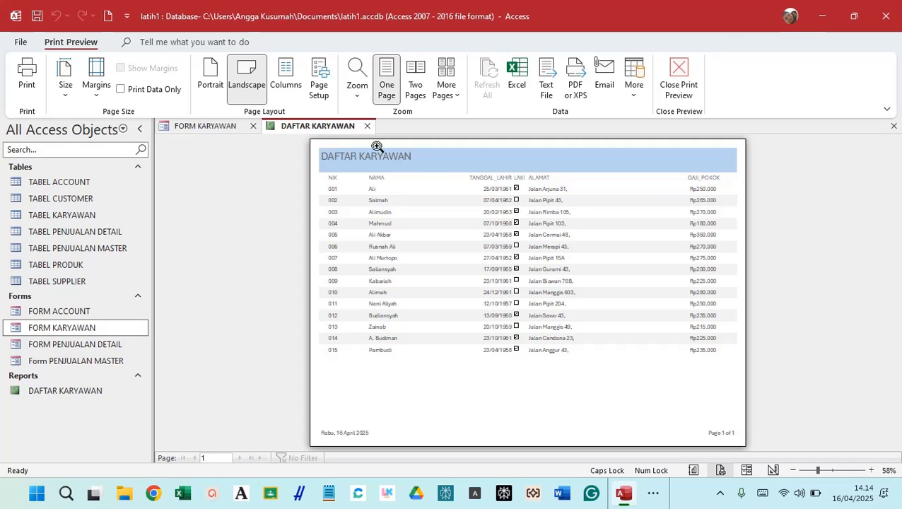
{"action": "left_click", "coordinate": [367, 126]}
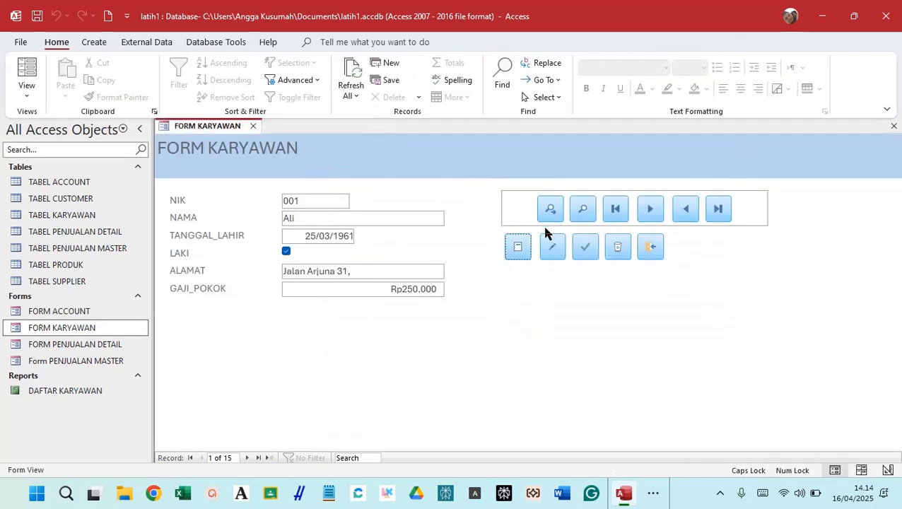
Start a new record in FORM KARYAWAN and enter the employee's NIK, name and birth date.
{"action": "left_click", "coordinate": [553, 246]}
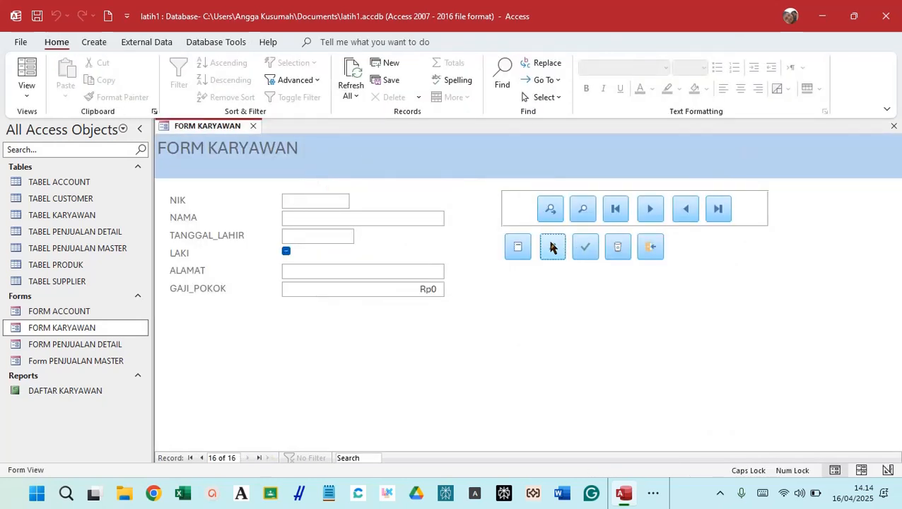
{"action": "left_click", "coordinate": [317, 198]}
{"action": "type", "text": "016"}
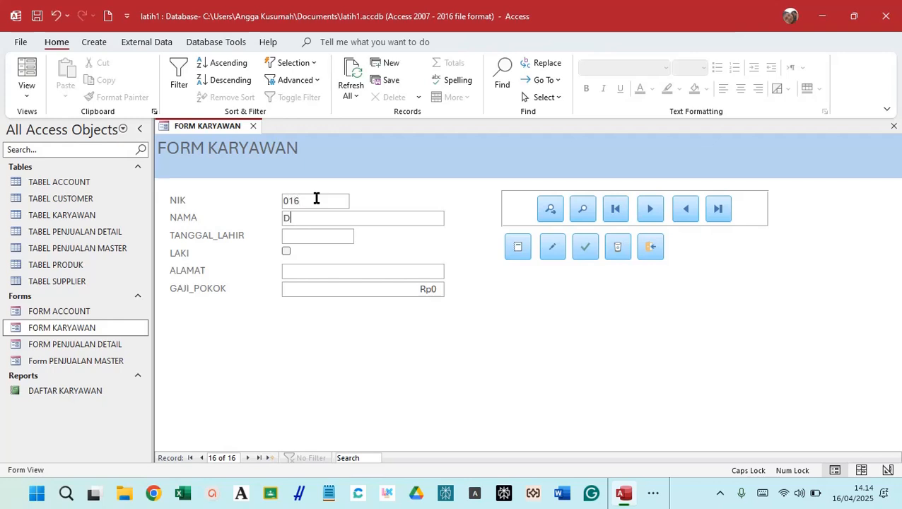
{"action": "type", "text": "DEWI"}
{"action": "key", "text": "Tab"}
{"action": "left_click", "coordinate": [360, 235]}
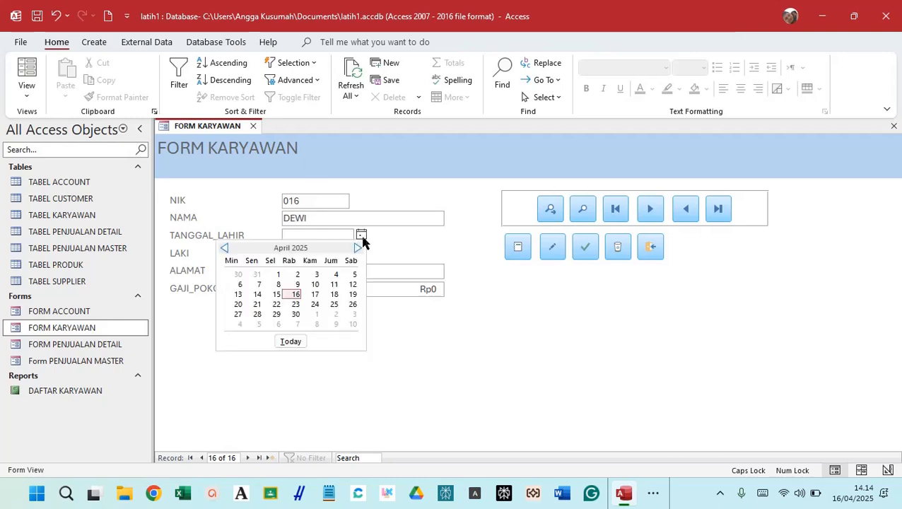
{"action": "left_click", "coordinate": [288, 343]}
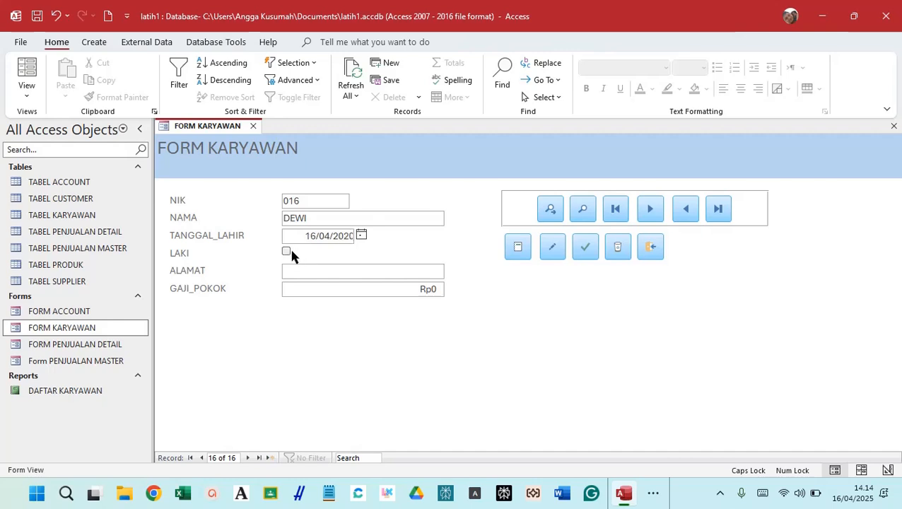
Enter the new employee's address and a GAJI_POKOK of 20000000, and save the record.
{"action": "left_click", "coordinate": [301, 269]}
{"action": "type", "text": "20000"}
{"action": "key", "text": "Tab"}
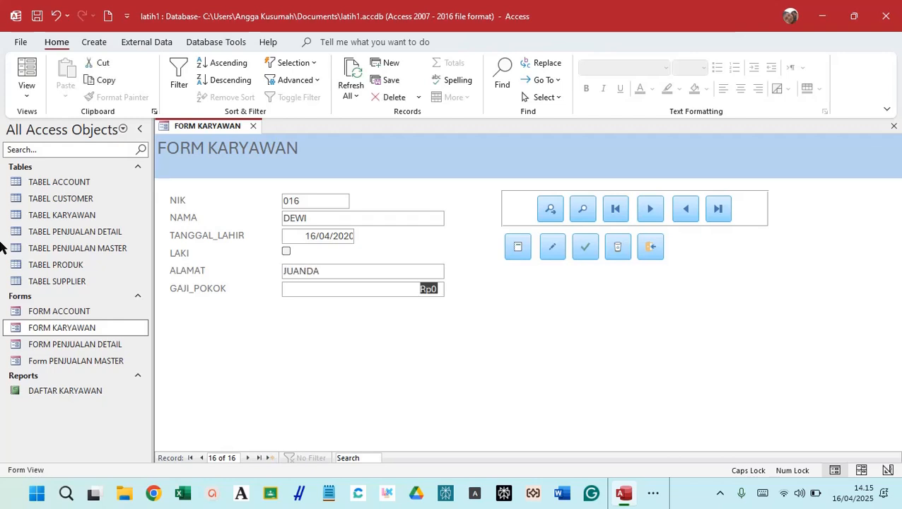
{"action": "type", "text": "20000000"}
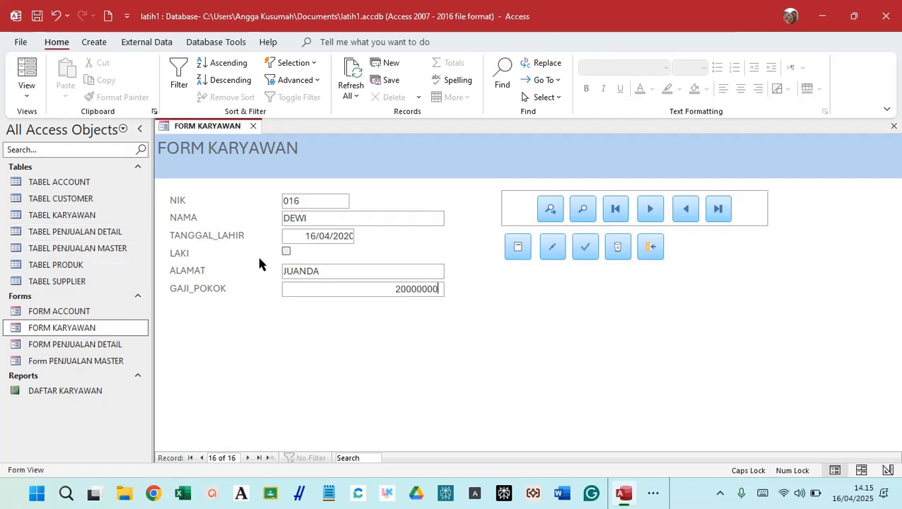
{"action": "left_click", "coordinate": [327, 267]}
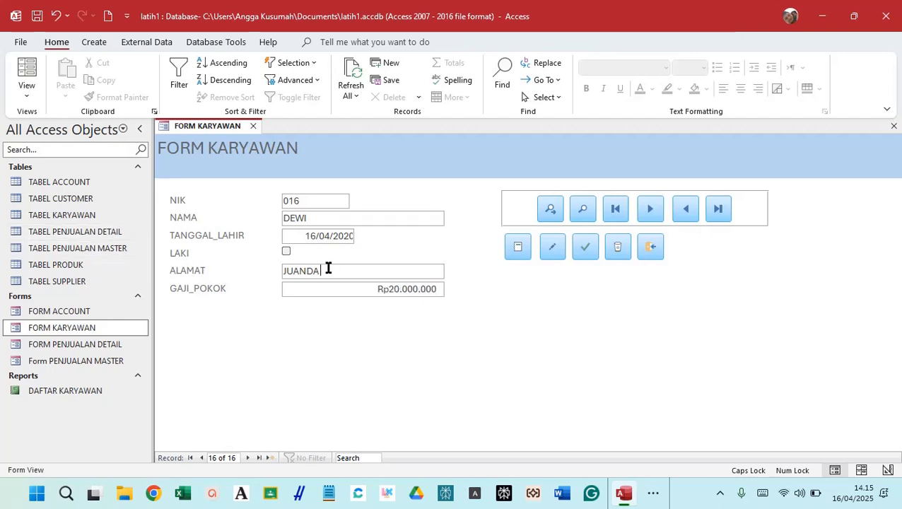
{"action": "left_click", "coordinate": [584, 248]}
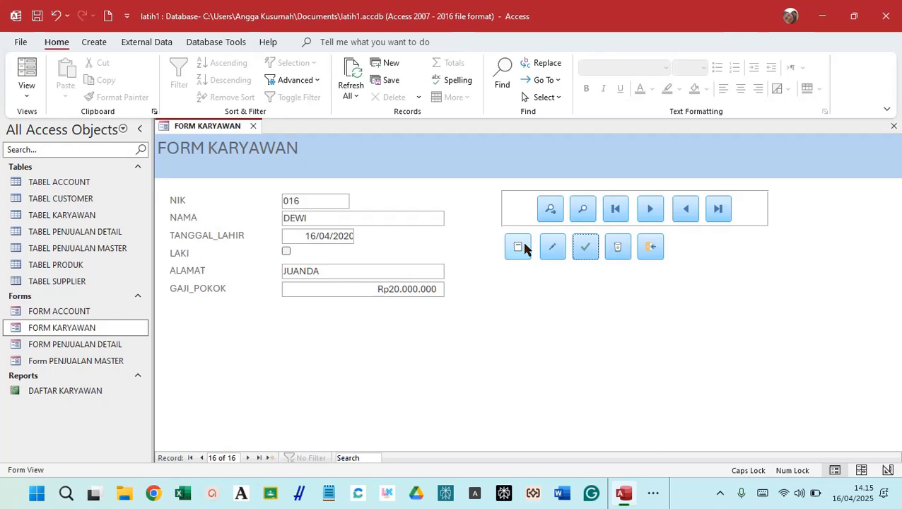
Preview DAFTAR KARYAWAN from the form's button, zoom in on the newly added employee row, and close the report.
{"action": "left_click", "coordinate": [523, 249]}
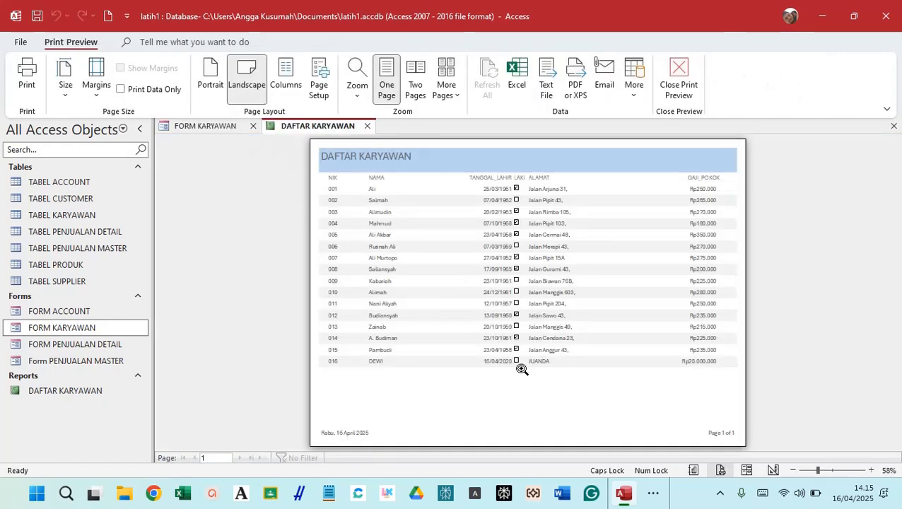
{"action": "left_click", "coordinate": [578, 373]}
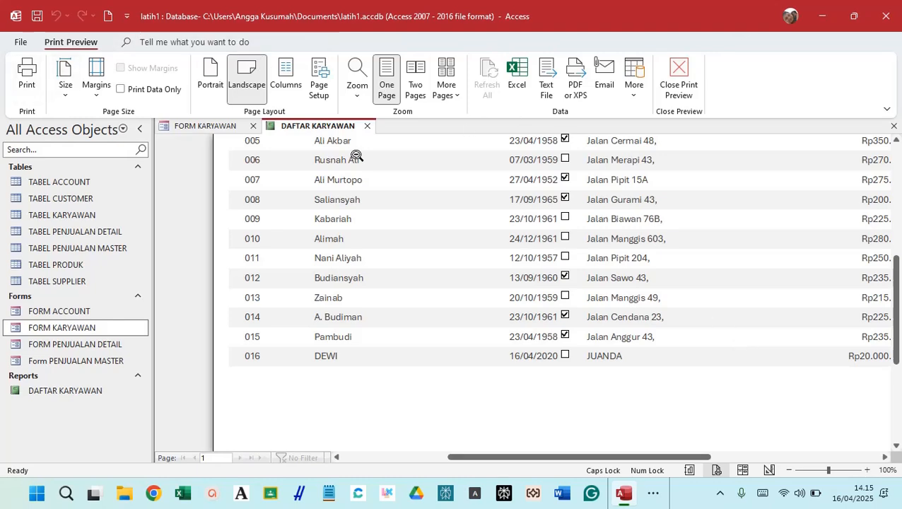
{"action": "left_click", "coordinate": [367, 126]}
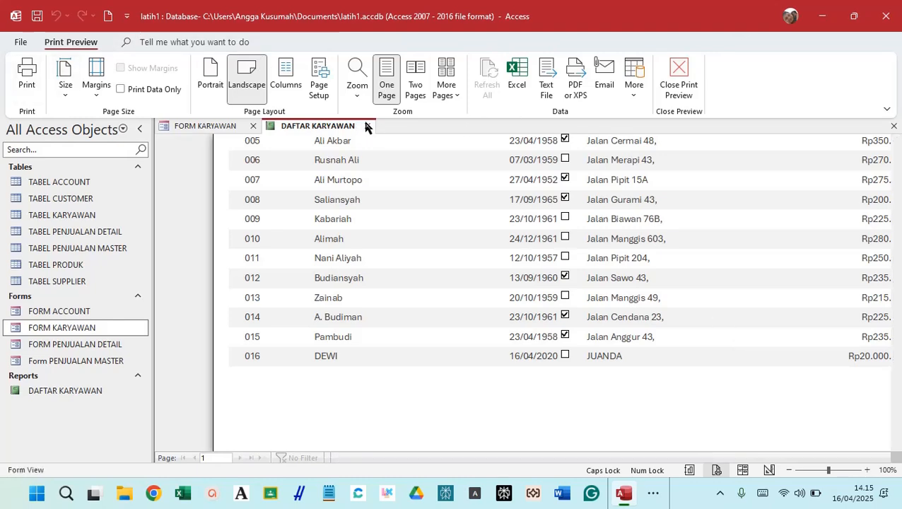
Close FORM KARYAWAN with its design changes saved, and open Form PENJUALAN MASTER.
{"action": "left_click", "coordinate": [252, 127]}
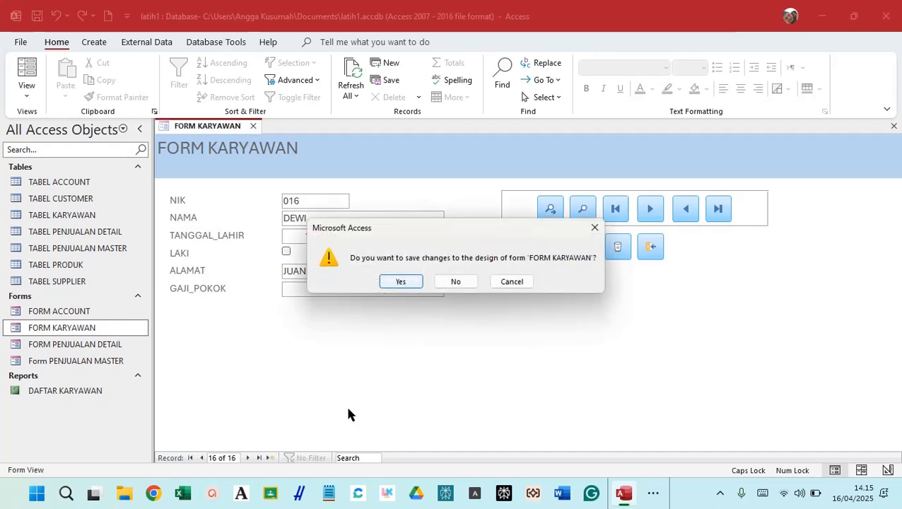
{"action": "left_click", "coordinate": [401, 283]}
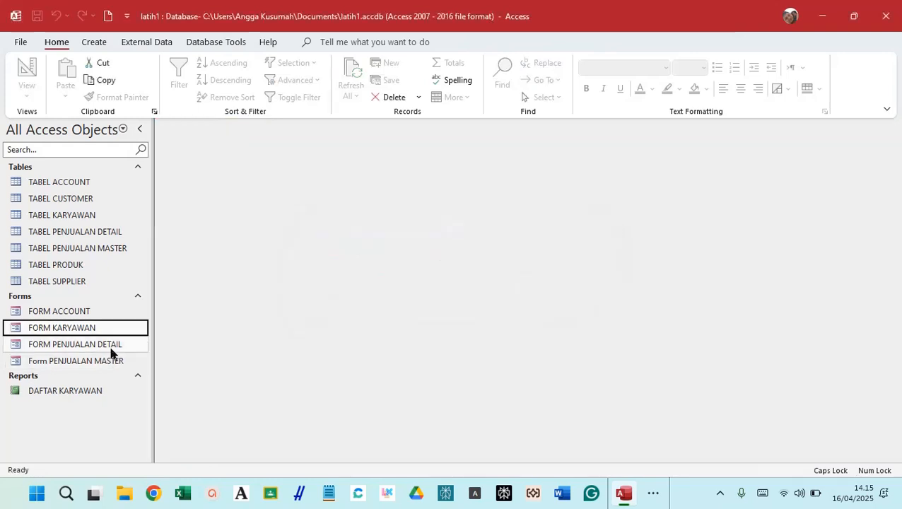
{"action": "left_click", "coordinate": [111, 344]}
{"action": "left_click", "coordinate": [117, 361]}
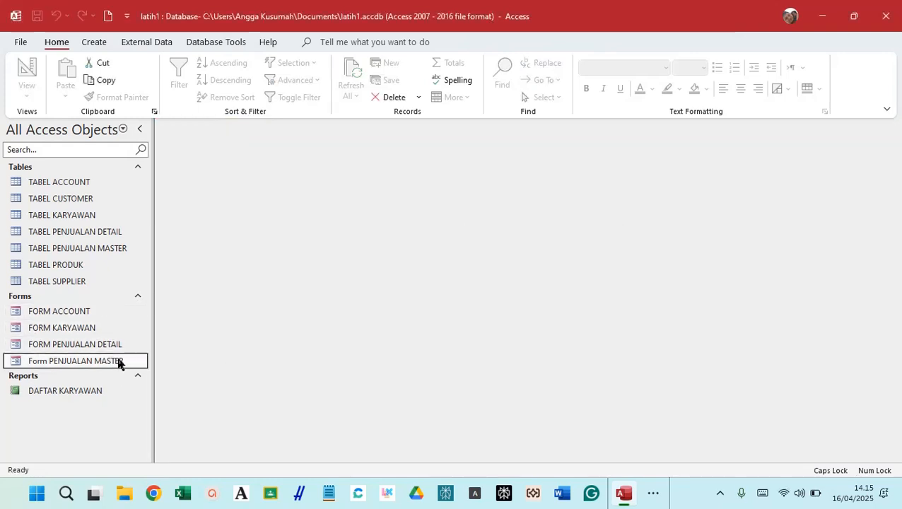
{"action": "double_click", "coordinate": [119, 362]}
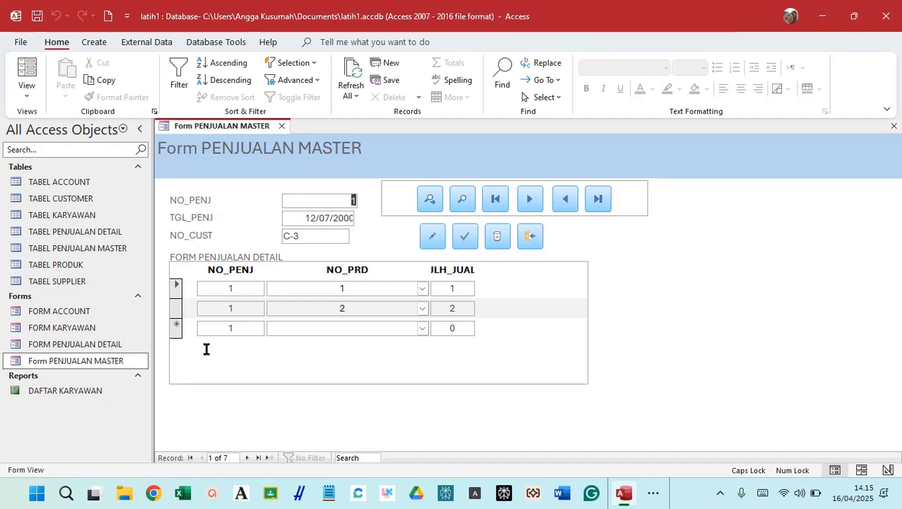
{"action": "left_click", "coordinate": [89, 188]}
{"action": "left_click", "coordinate": [90, 201]}
{"action": "left_click", "coordinate": [91, 215]}
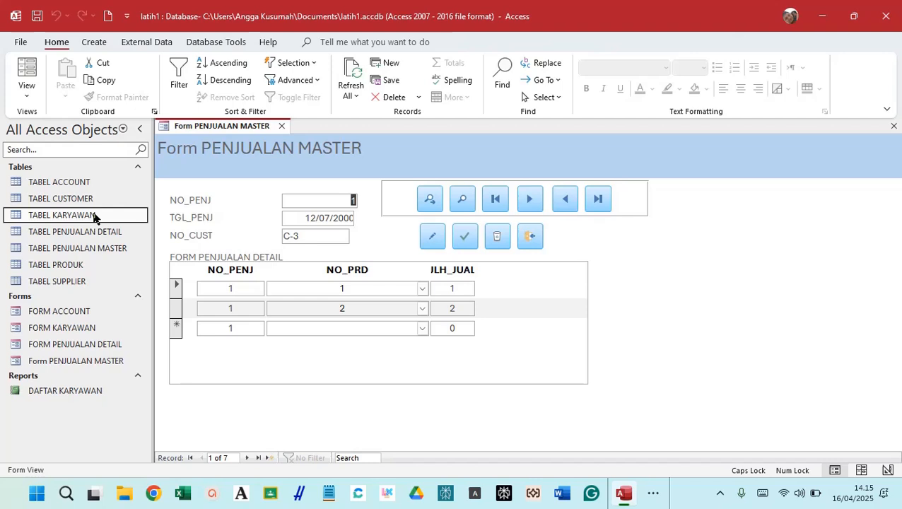
{"action": "left_click", "coordinate": [88, 269]}
{"action": "left_click", "coordinate": [90, 283]}
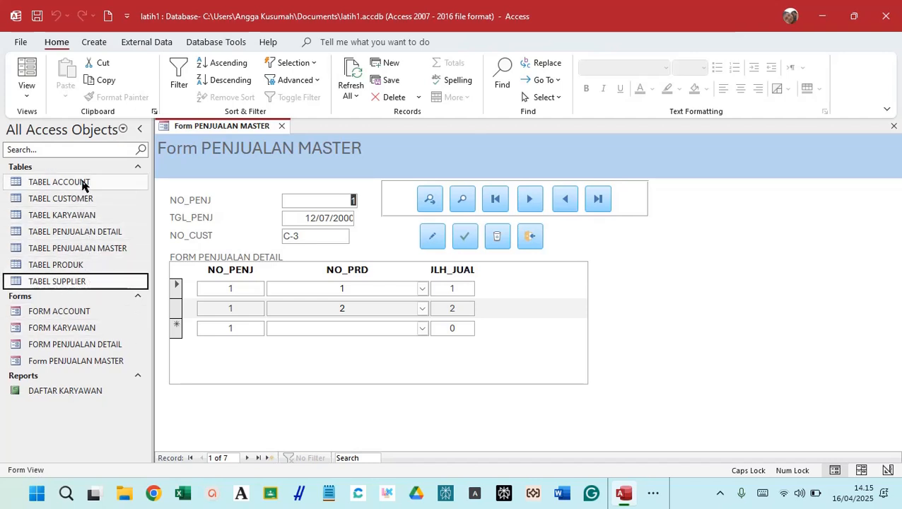
{"action": "left_click", "coordinate": [94, 313]}
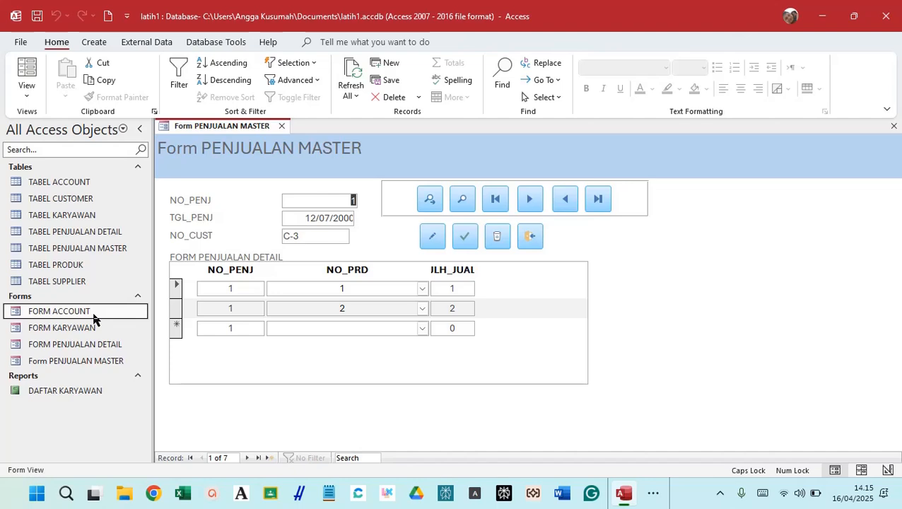
Close and restart Access, and open the TUGAS HAL 41 database stored in Downloads from the recent files.
{"action": "left_click", "coordinate": [886, 16]}
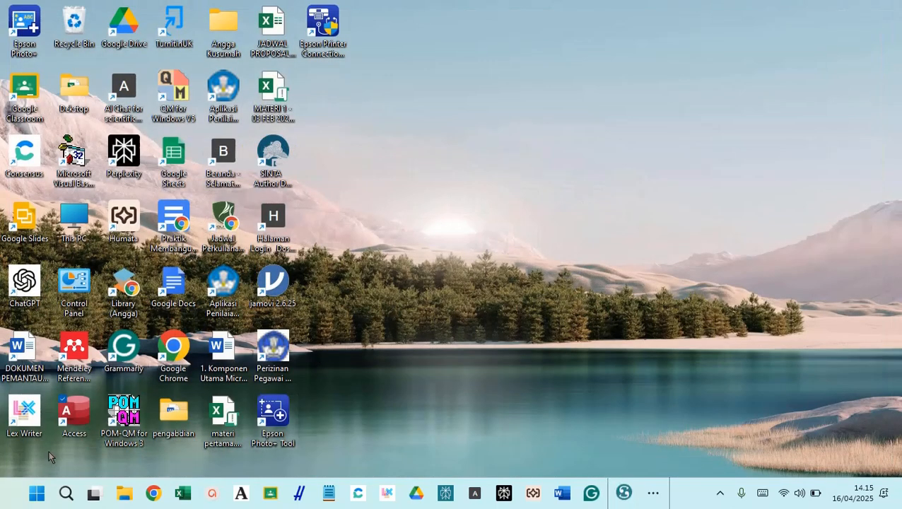
{"action": "double_click", "coordinate": [75, 414]}
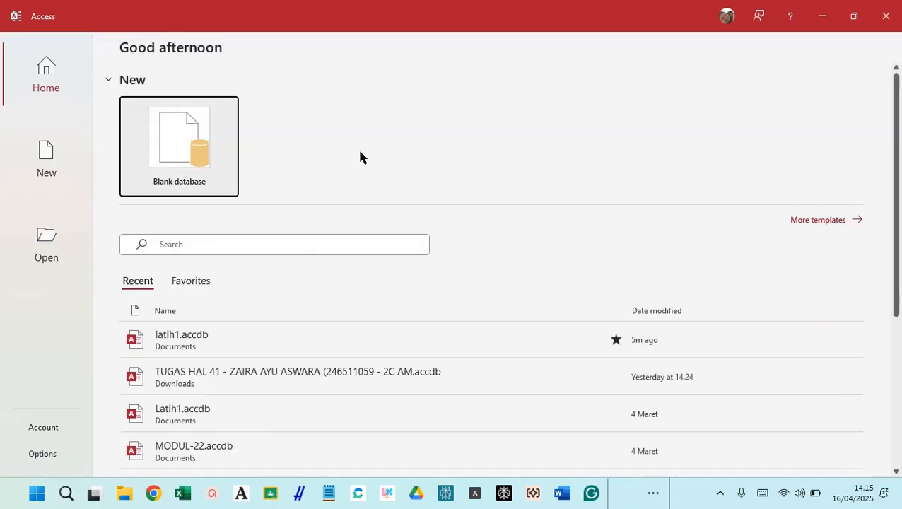
{"action": "left_click", "coordinate": [280, 365]}
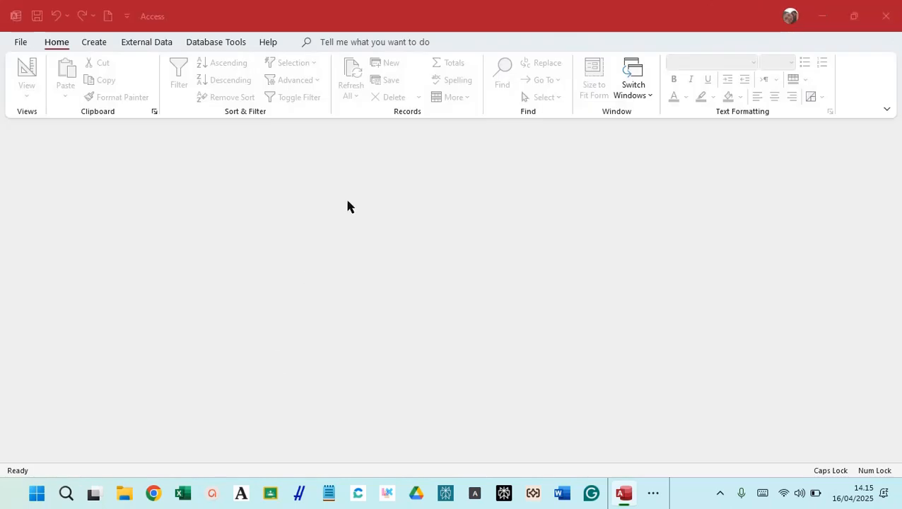
{"action": "left_click", "coordinate": [456, 281]}
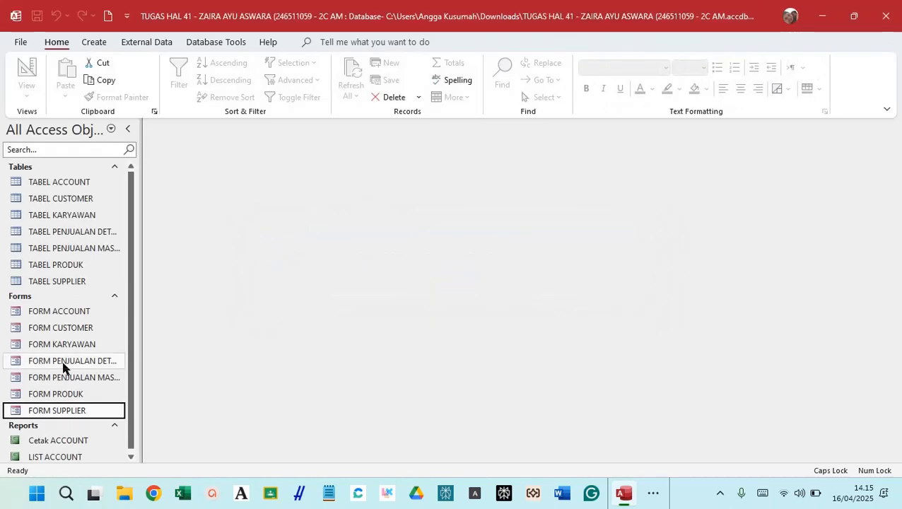
Open FORM ACCOUNT and preview the LIST ACCOUNT report with the form's LIST AKUN button.
{"action": "double_click", "coordinate": [72, 314]}
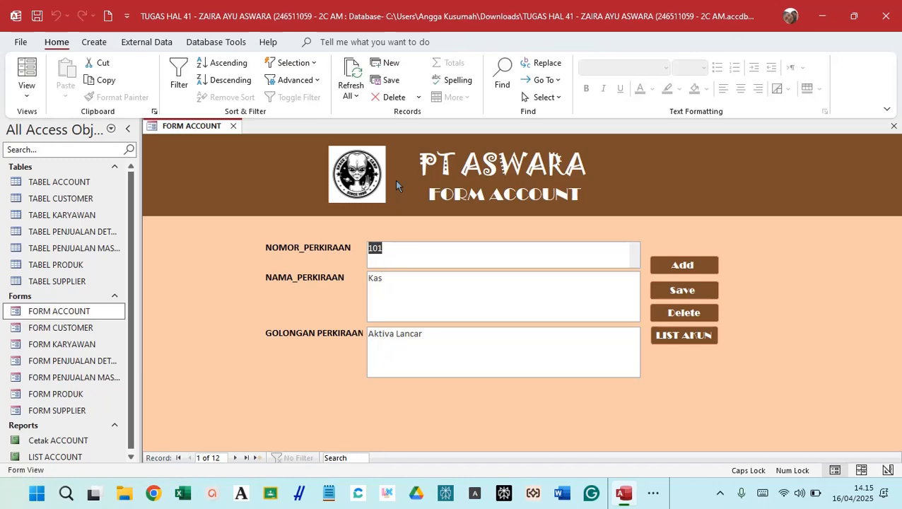
{"action": "left_click", "coordinate": [679, 338]}
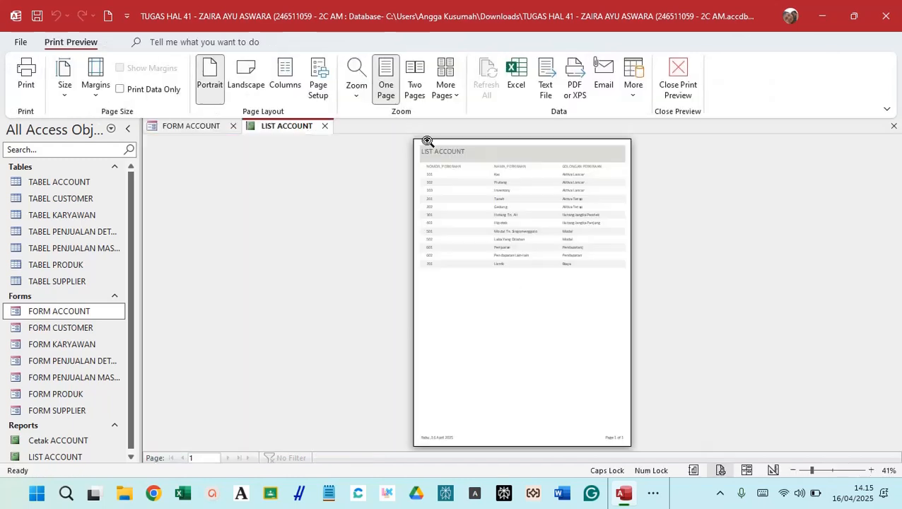
Zoom in on the LIST ACCOUNT preview and close it, and switch from FORM ACCOUNT to FORM CUSTOMER.
{"action": "left_click", "coordinate": [452, 180]}
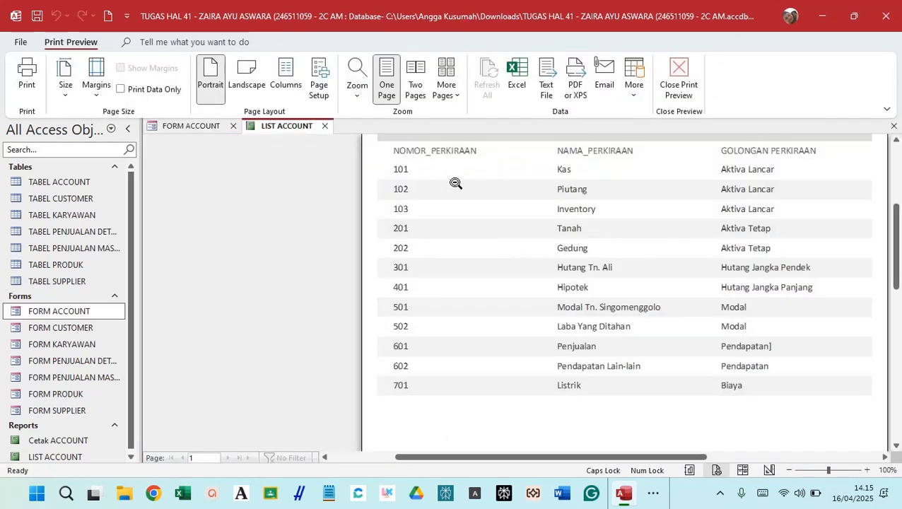
{"action": "left_click", "coordinate": [324, 126]}
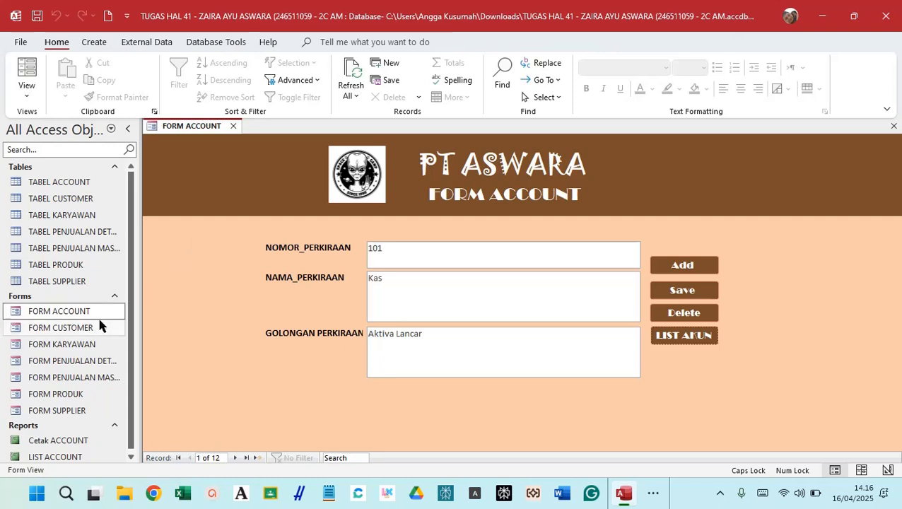
{"action": "double_click", "coordinate": [92, 328]}
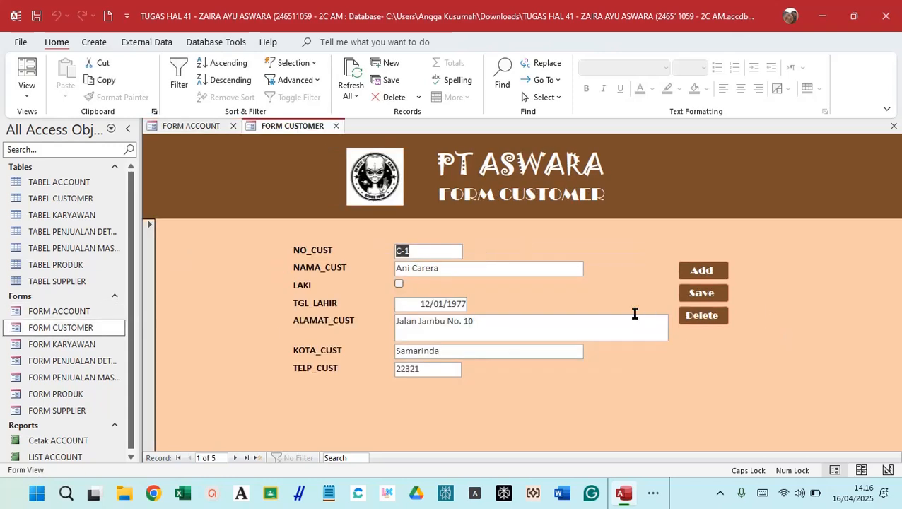
{"action": "right_click", "coordinate": [185, 144]}
{"action": "left_click", "coordinate": [234, 126]}
{"action": "left_click", "coordinate": [233, 126]}
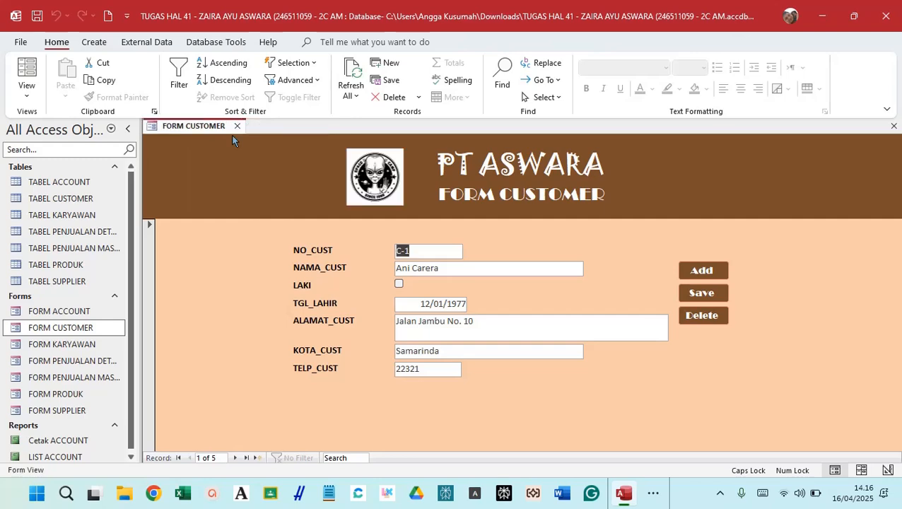
Set FORM CUSTOMER's Record Selectors property to No in Design View and return to Form View.
{"action": "right_click", "coordinate": [222, 168]}
{"action": "left_click", "coordinate": [256, 211]}
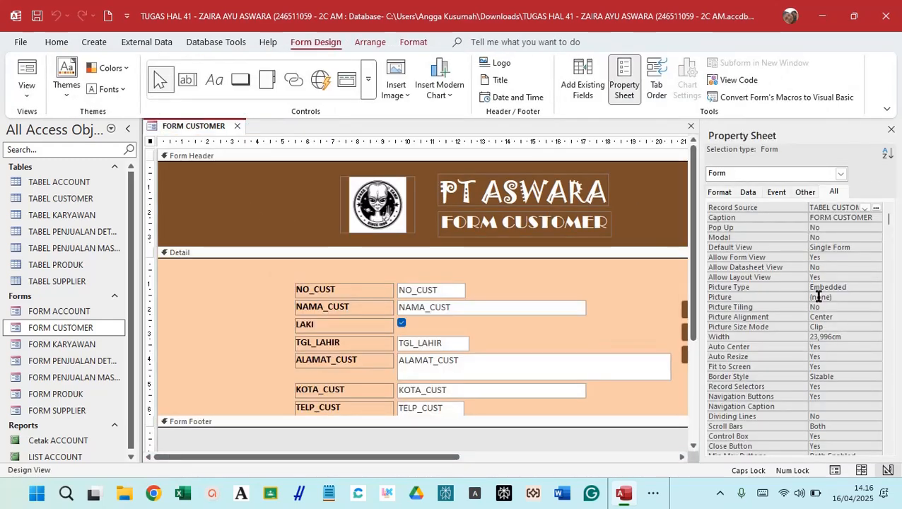
{"action": "double_click", "coordinate": [824, 386]}
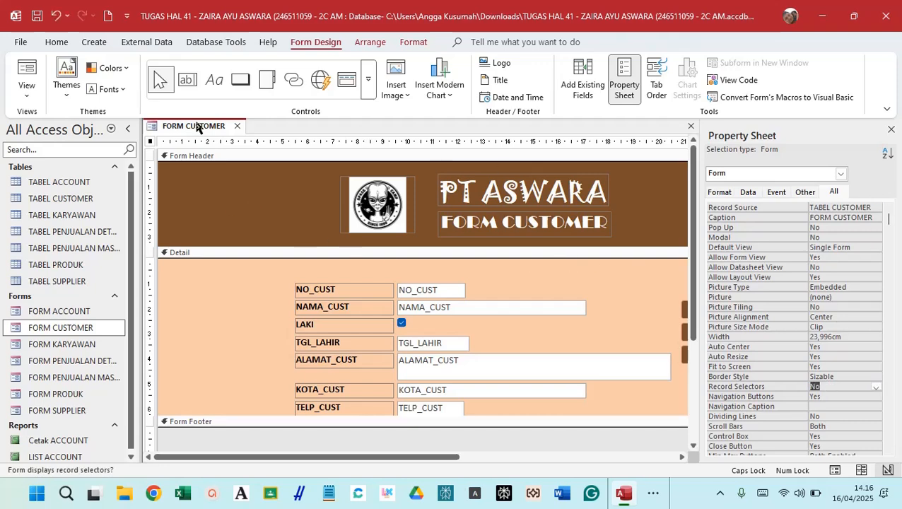
{"action": "left_click", "coordinate": [26, 74]}
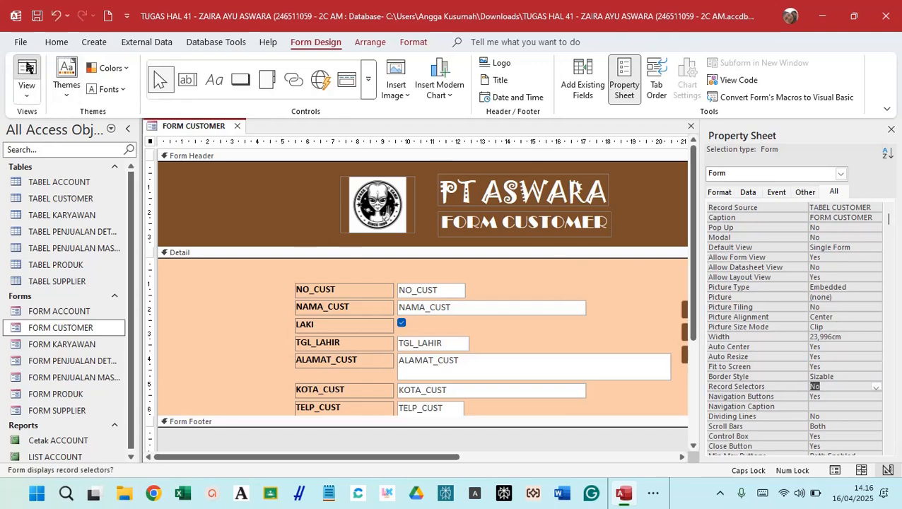
Start a Report Wizard report with all fields of TABEL CUSTOMER and no grouping levels.
{"action": "left_click", "coordinate": [95, 42]}
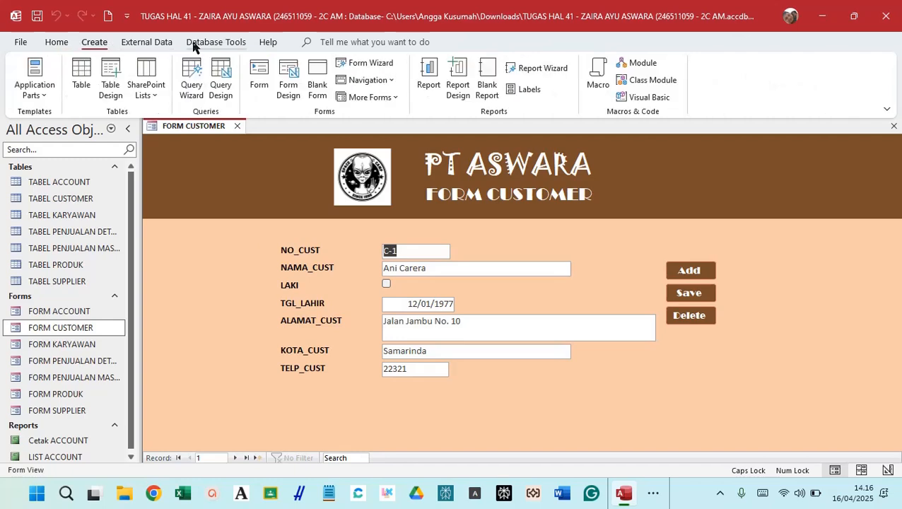
{"action": "left_click", "coordinate": [529, 69]}
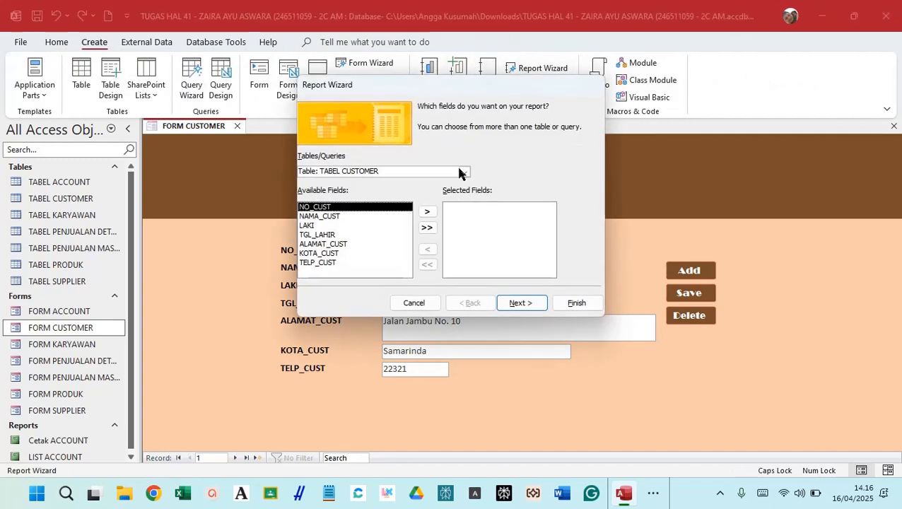
{"action": "left_click", "coordinate": [428, 227]}
{"action": "left_click", "coordinate": [521, 304]}
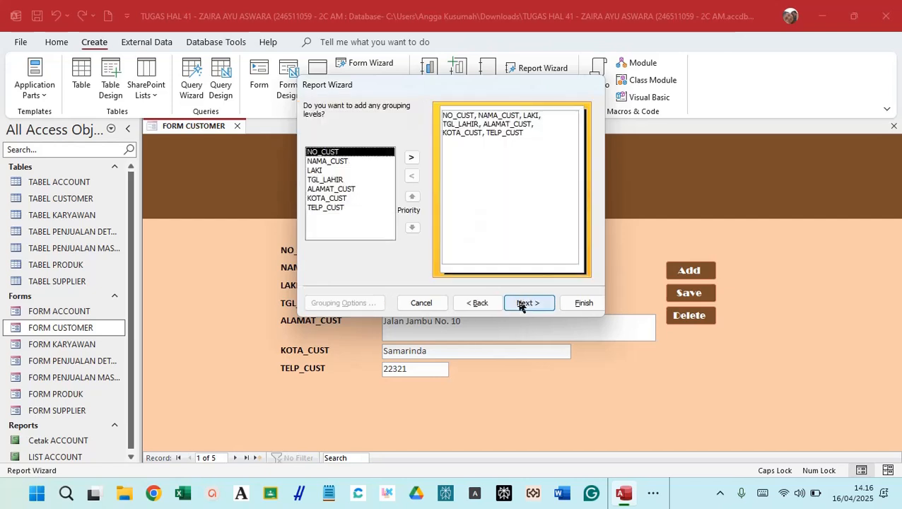
{"action": "left_click", "coordinate": [516, 304]}
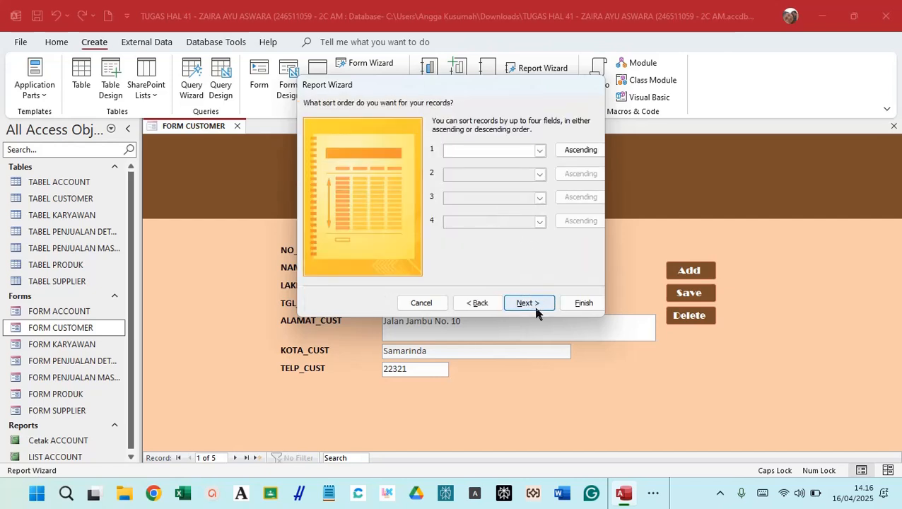
Sort the report by NO_CUST ascending and choose a tabular layout in landscape orientation.
{"action": "left_click", "coordinate": [541, 151]}
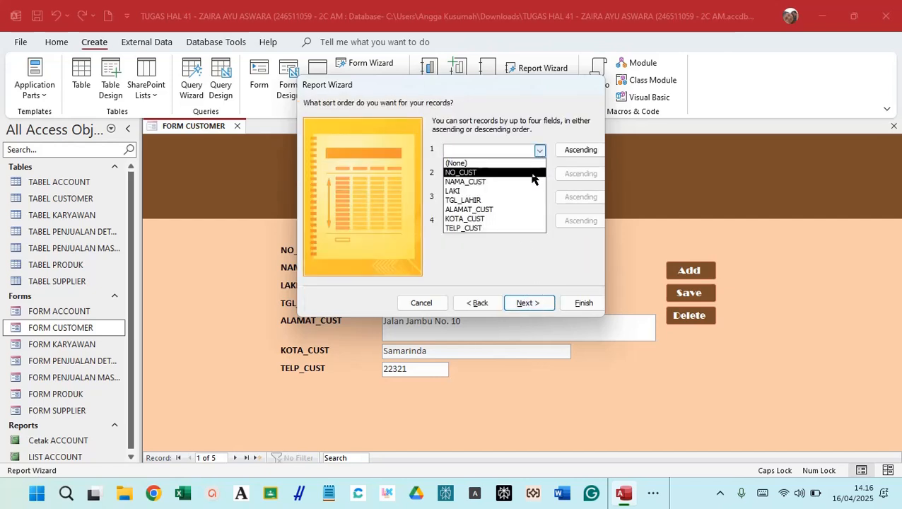
{"action": "left_click", "coordinate": [532, 172]}
{"action": "left_click", "coordinate": [541, 303]}
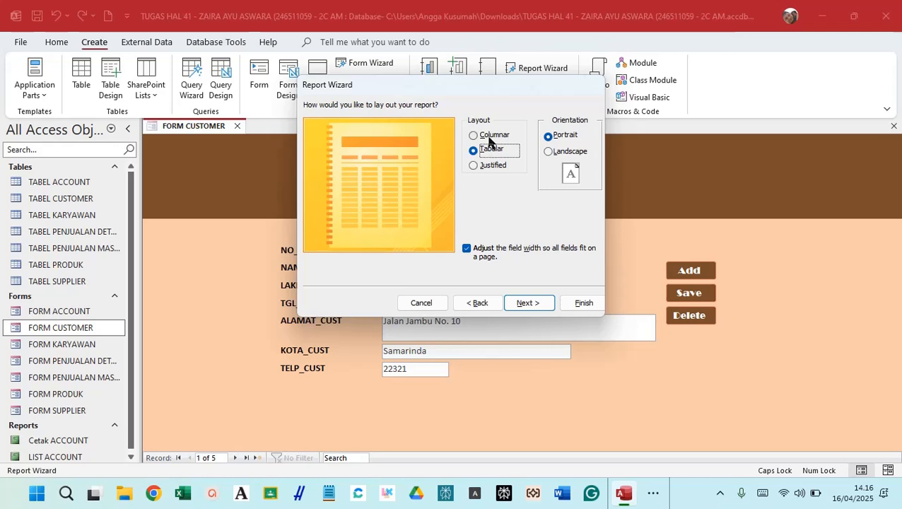
{"action": "left_click", "coordinate": [558, 154]}
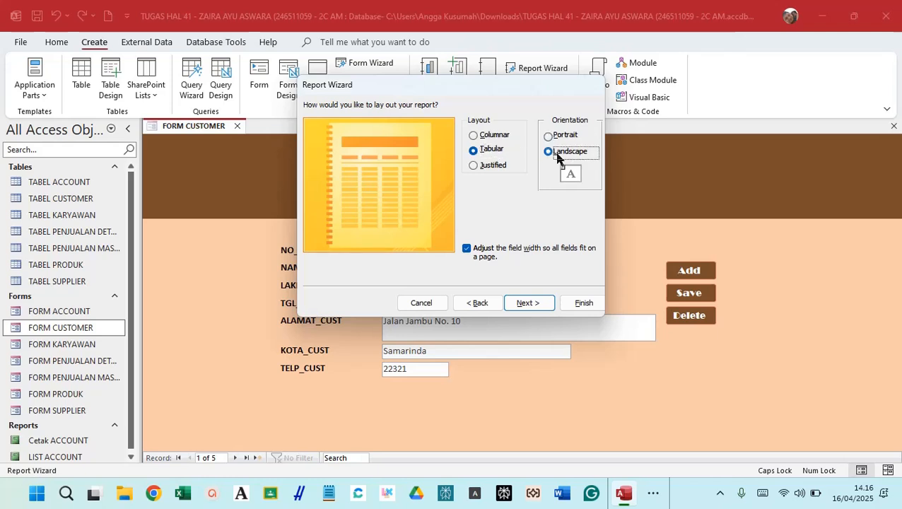
{"action": "left_click", "coordinate": [526, 304]}
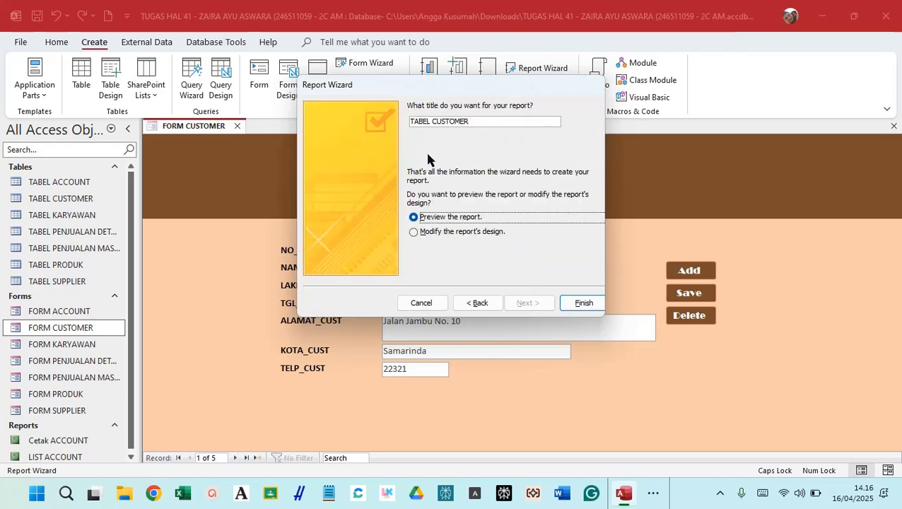
Title the report DAFTAR CUSTOMER, finish the wizard with the option to modify the design, and close the Property Sheet.
{"action": "double_click", "coordinate": [420, 123]}
{"action": "type", "text": "d"}
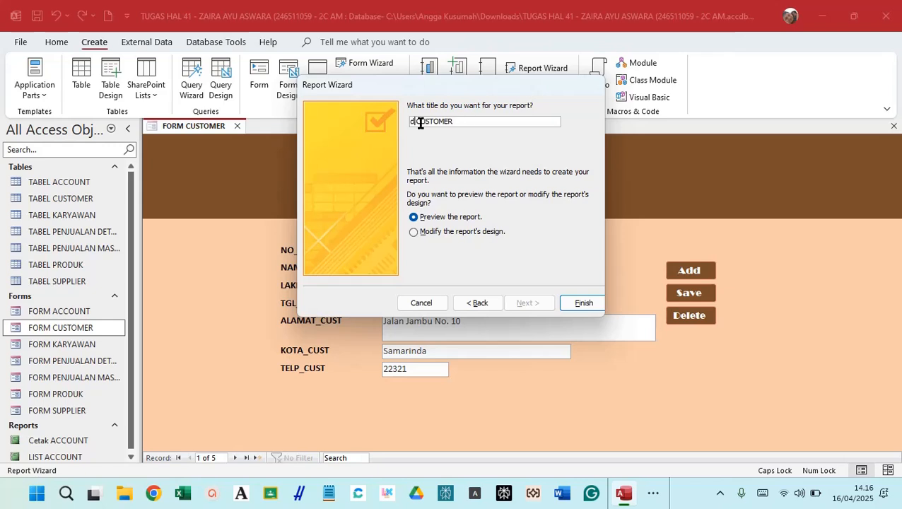
{"action": "type", "text": "aft"}
{"action": "key", "text": "BackSpace"}
{"action": "key", "text": "BackSpace"}
{"action": "key", "text": "BackSpace"}
{"action": "key", "text": "BackSpace"}
{"action": "type", "text": "DAFTAR"}
{"action": "left_click", "coordinate": [496, 236]}
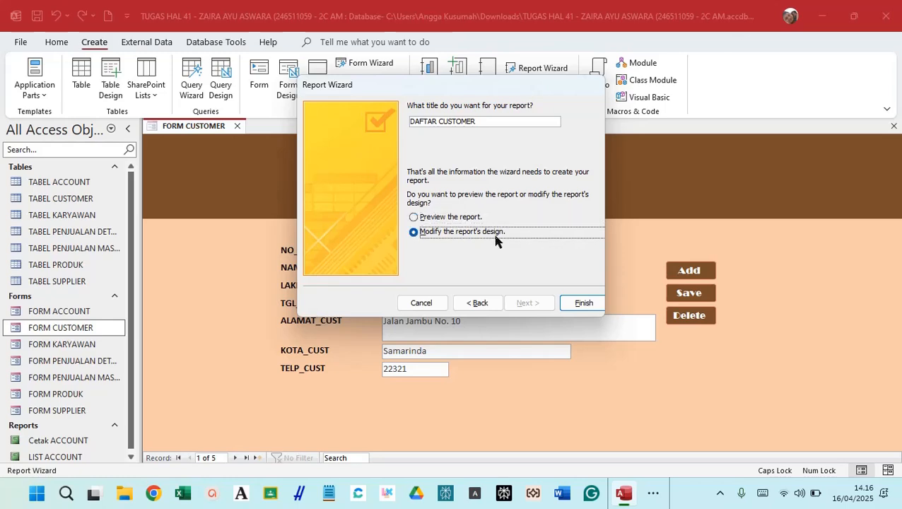
{"action": "left_click", "coordinate": [581, 302]}
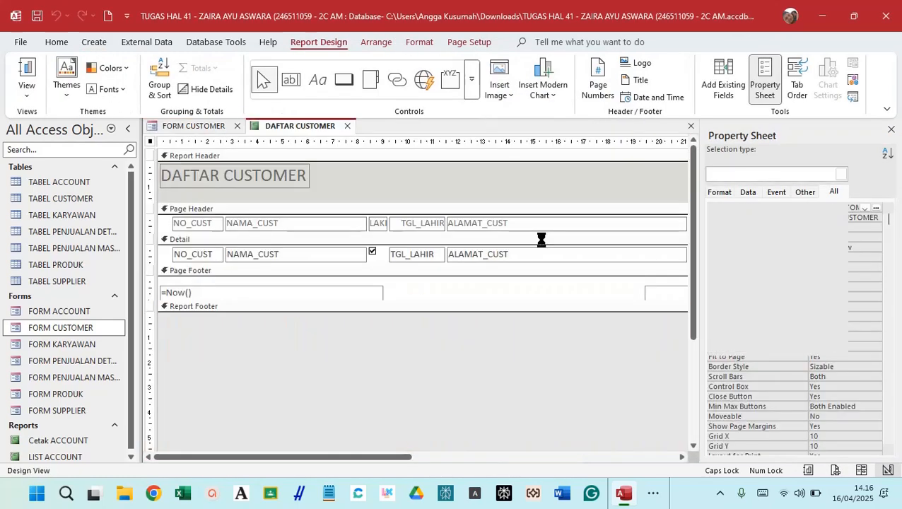
{"action": "left_click", "coordinate": [890, 130]}
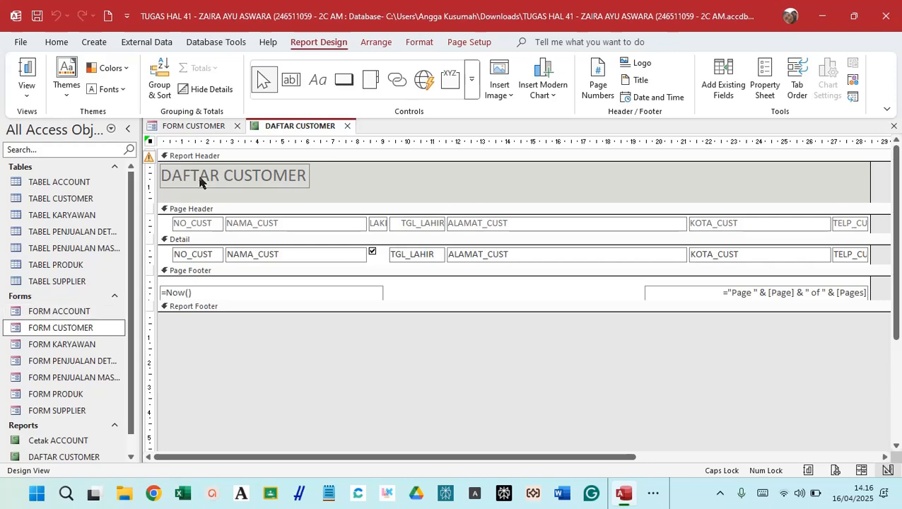
Copy the logo from FORM CUSTOMER's header into the DAFTAR CUSTOMER report header, and move the report title to the right of it.
{"action": "left_click", "coordinate": [194, 126]}
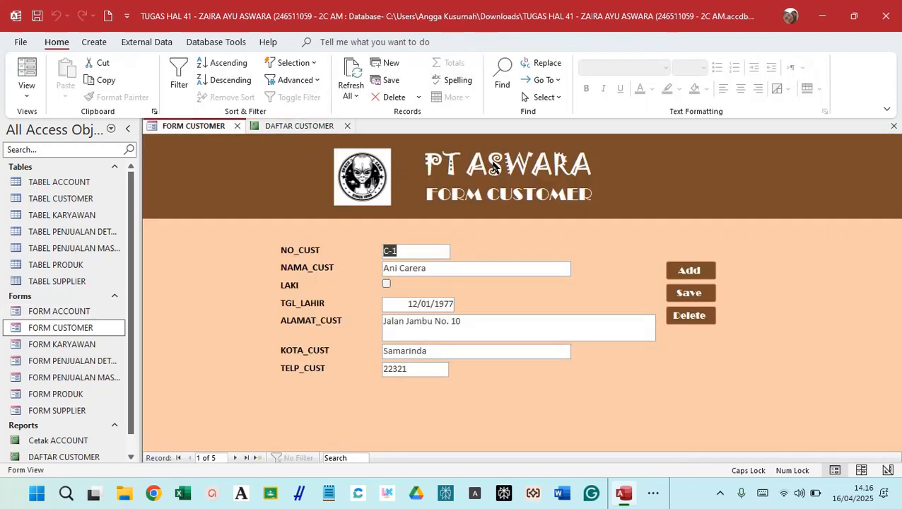
{"action": "right_click", "coordinate": [493, 165]}
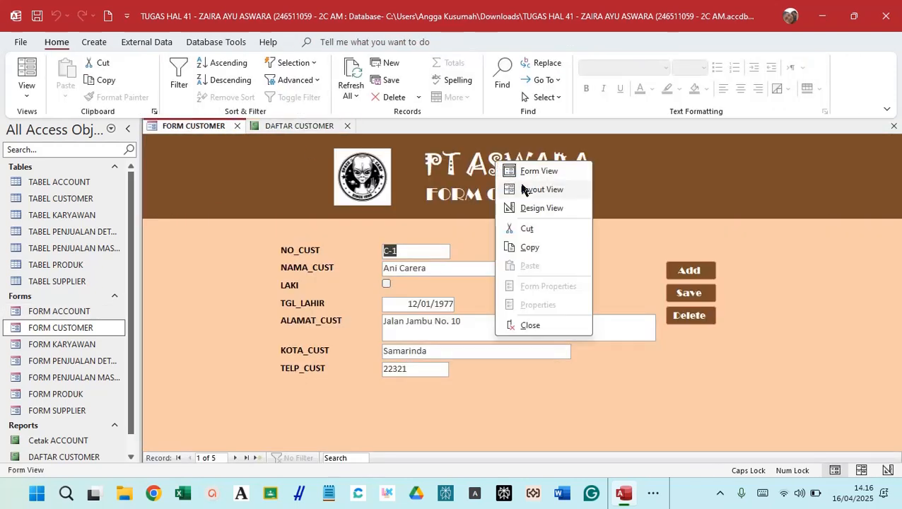
{"action": "left_click", "coordinate": [530, 205]}
{"action": "left_click", "coordinate": [390, 177]}
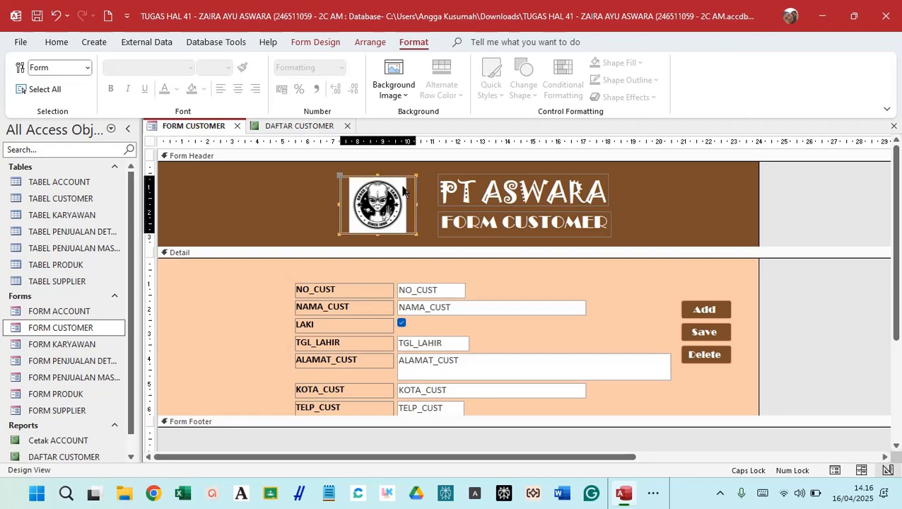
{"action": "right_click", "coordinate": [404, 171]}
{"action": "left_click", "coordinate": [430, 157]}
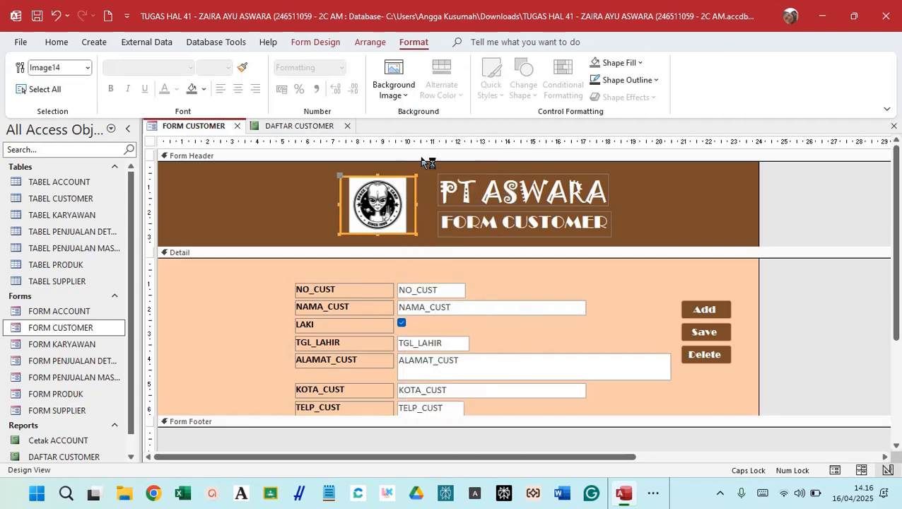
{"action": "left_click", "coordinate": [327, 127]}
{"action": "right_click", "coordinate": [410, 187]}
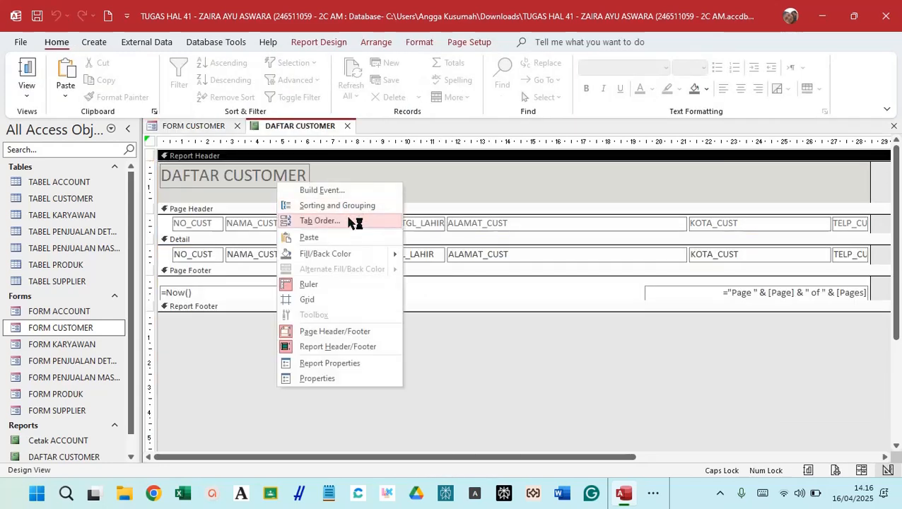
{"action": "left_click", "coordinate": [311, 237]}
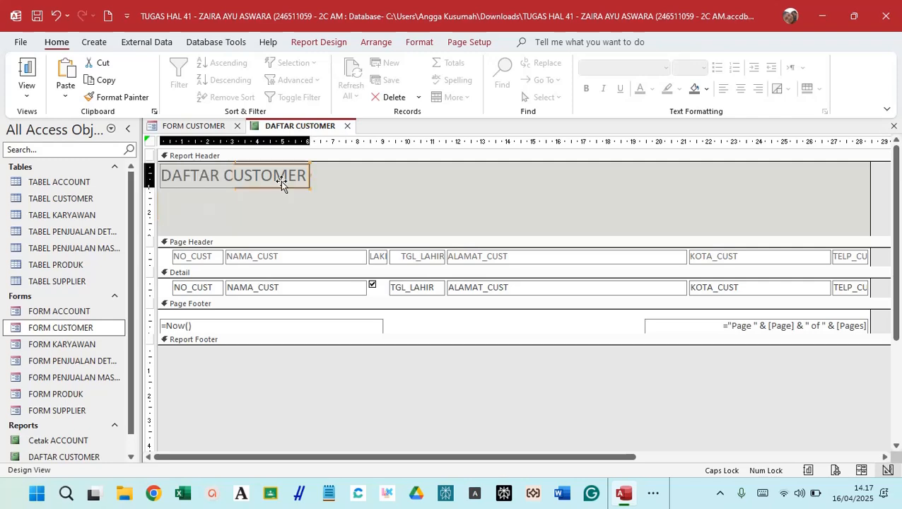
{"action": "left_click_drag", "start_coordinate": [282, 181], "coordinate": [369, 185]}
Copy the PT ASWARA label from FORM CUSTOMER's header into the DAFTAR CUSTOMER report header.
{"action": "left_click", "coordinate": [195, 126]}
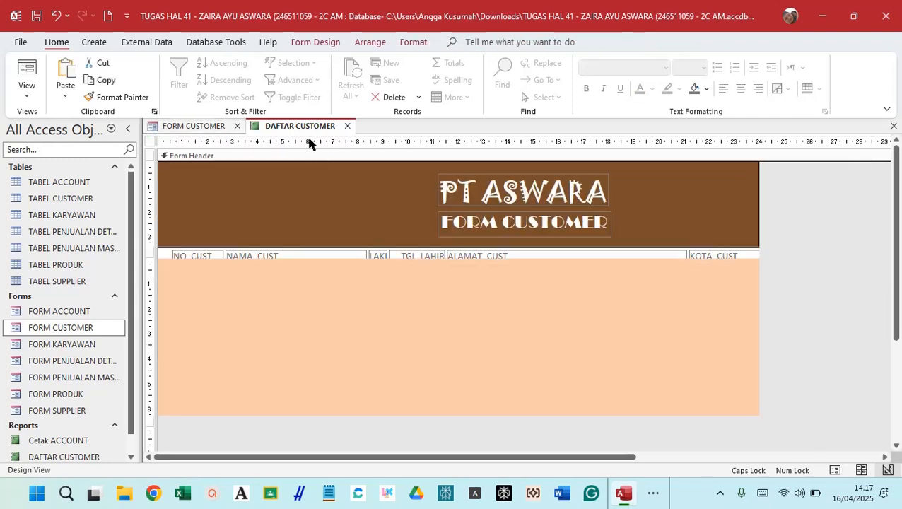
{"action": "right_click", "coordinate": [513, 191]}
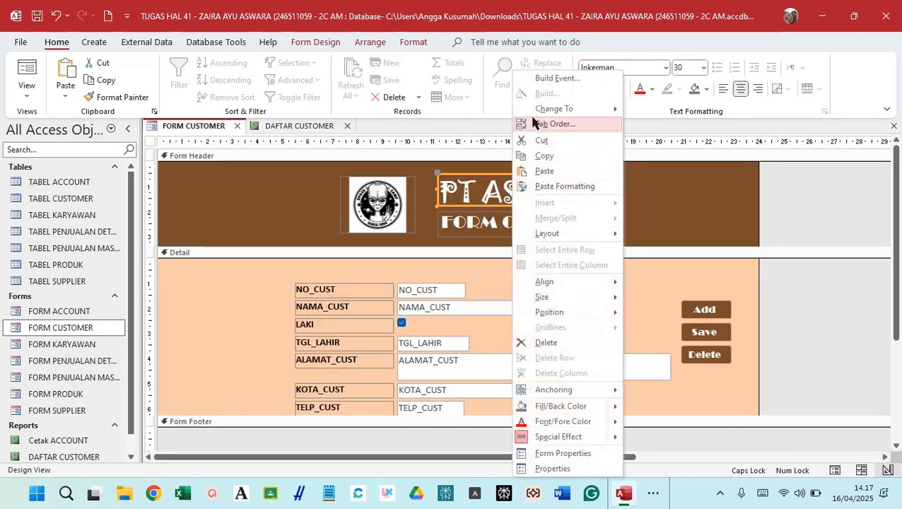
{"action": "left_click", "coordinate": [545, 156]}
{"action": "left_click", "coordinate": [315, 127]}
{"action": "right_click", "coordinate": [408, 213]}
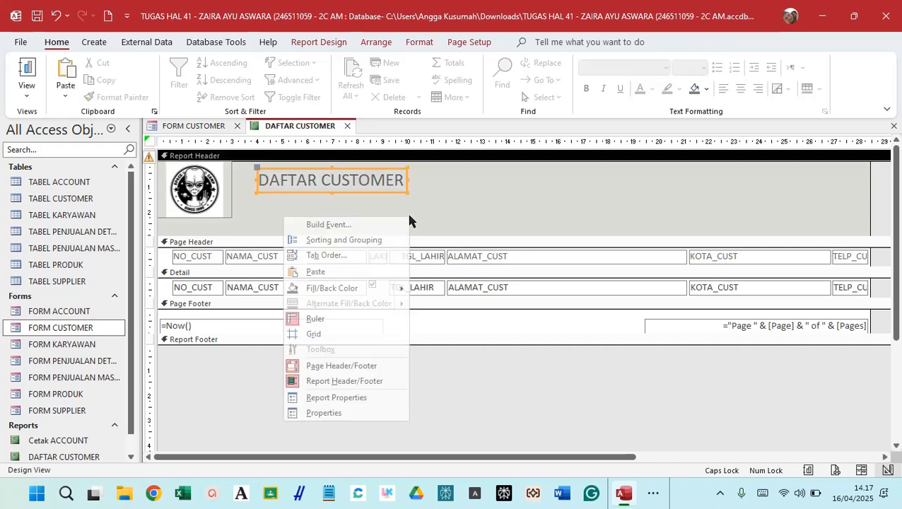
{"action": "left_click", "coordinate": [316, 273]}
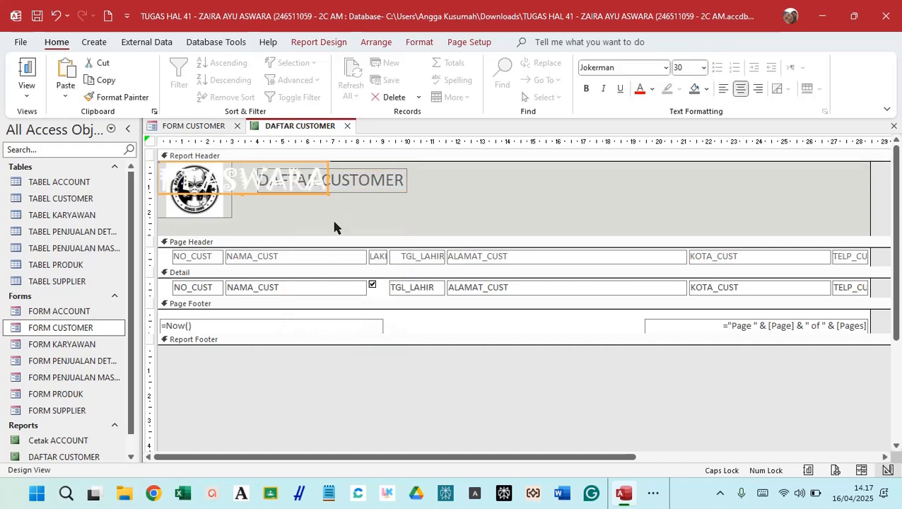
Place the PT ASWARA label beside the logo with the DAFTAR CUSTOMER title directly beneath it.
{"action": "left_click_drag", "start_coordinate": [398, 192], "coordinate": [368, 211]}
{"action": "left_click", "coordinate": [328, 191]}
{"action": "left_click", "coordinate": [316, 189]}
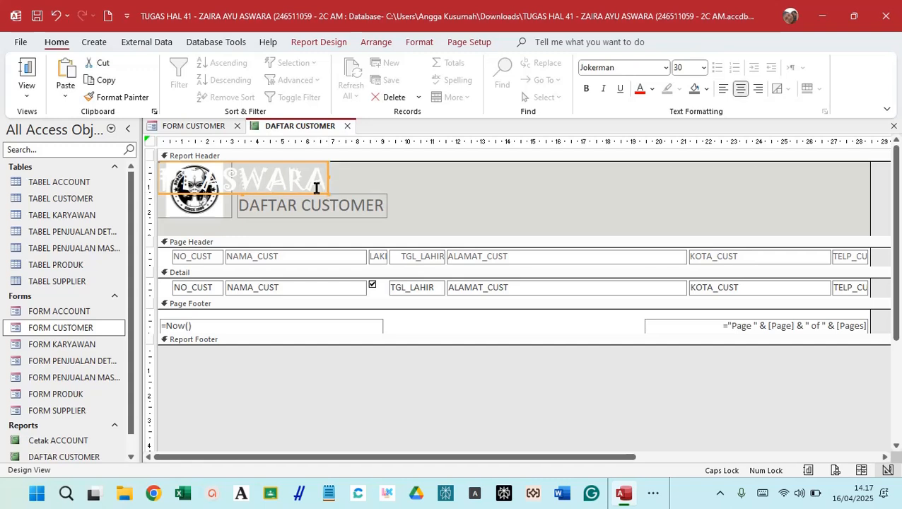
{"action": "left_click_drag", "start_coordinate": [319, 192], "coordinate": [397, 188]}
{"action": "left_click", "coordinate": [511, 177]}
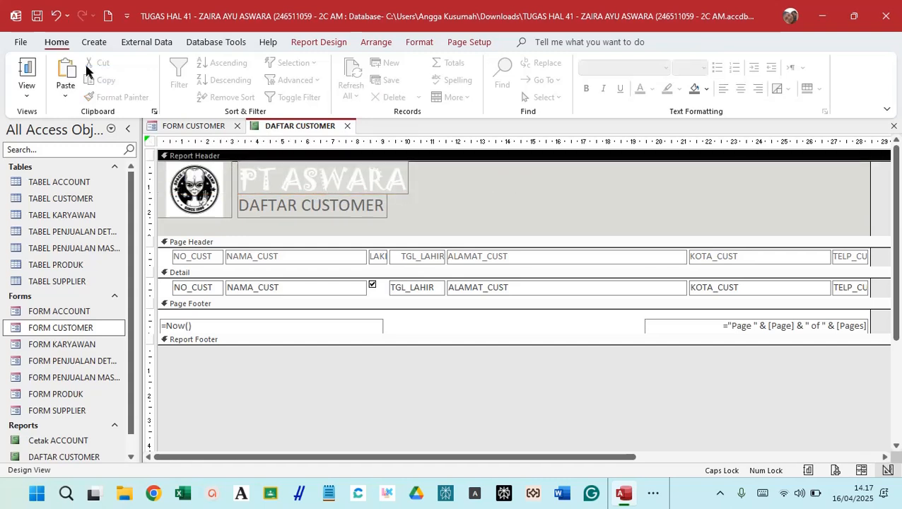
Check the DAFTAR CUSTOMER report in Report View and return to Design View.
{"action": "left_click", "coordinate": [27, 71]}
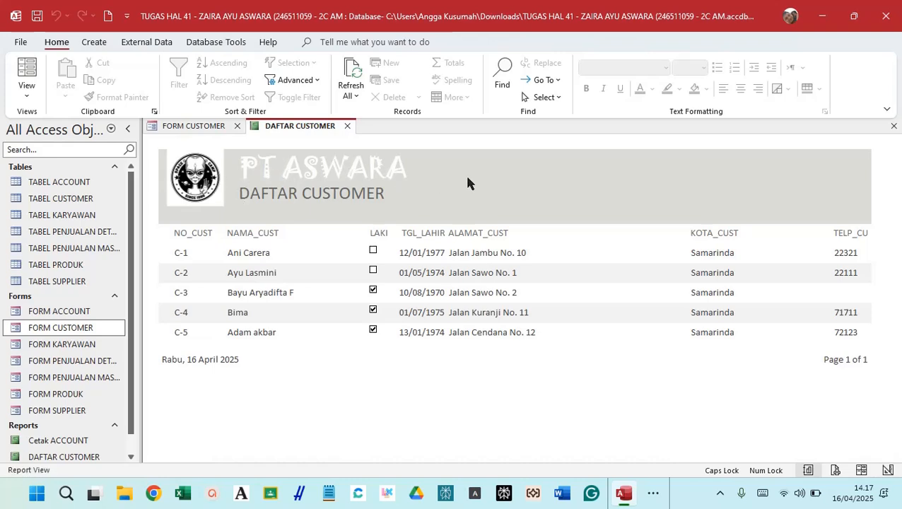
{"action": "left_click", "coordinate": [39, 90]}
{"action": "left_click", "coordinate": [58, 204]}
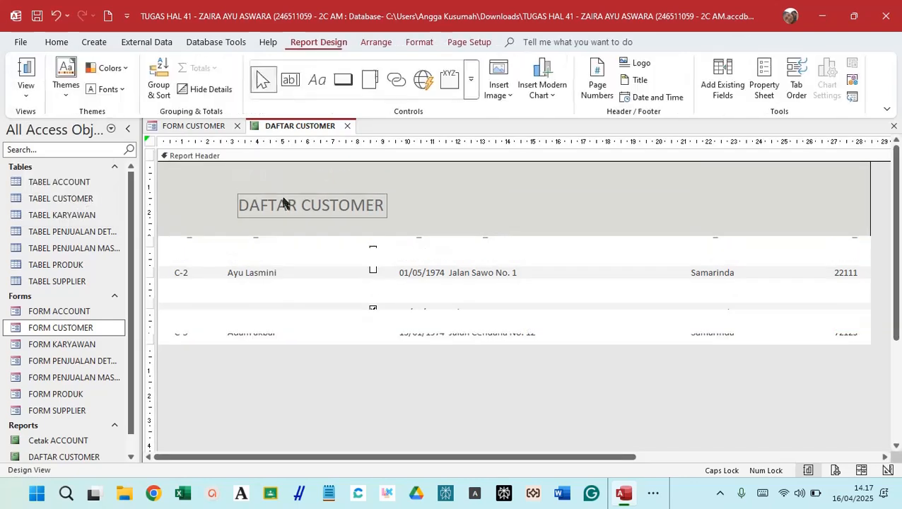
Colour the PT ASWARA label red and set the report header's background to white.
{"action": "left_click", "coordinate": [263, 177]}
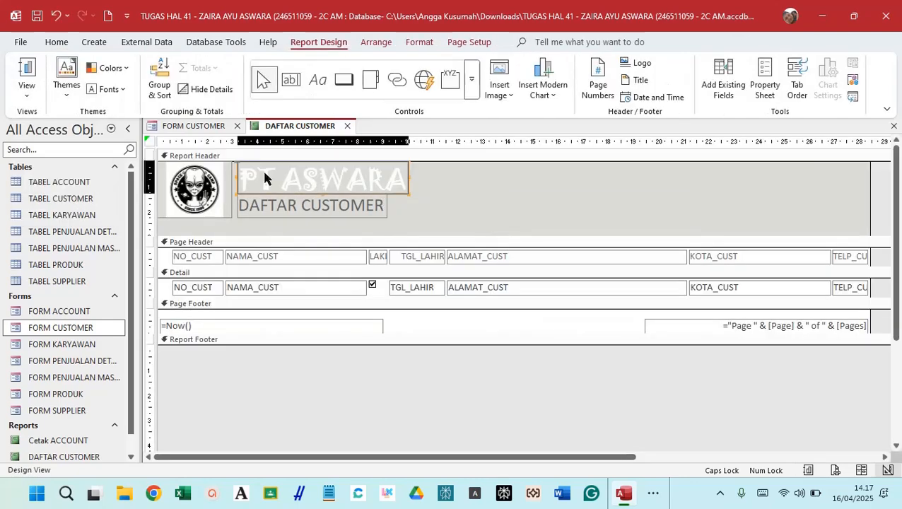
{"action": "left_click", "coordinate": [264, 177]}
{"action": "left_click", "coordinate": [416, 43]}
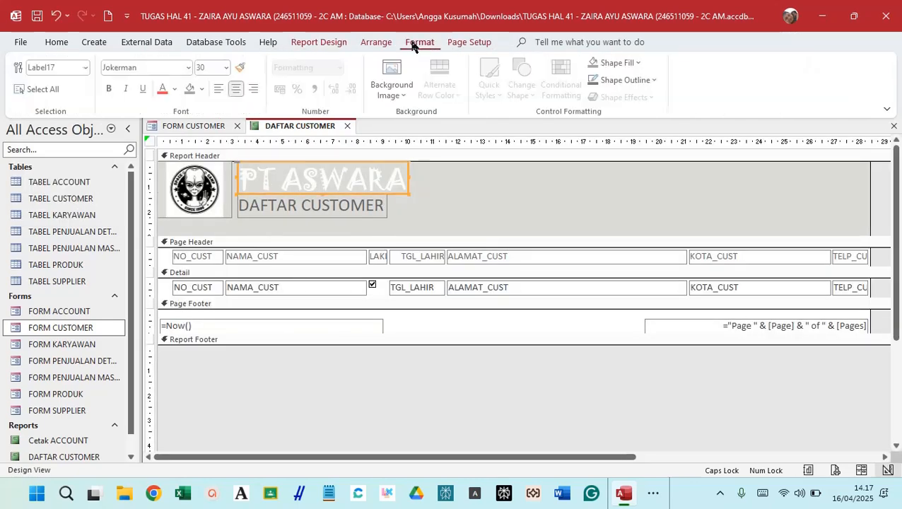
{"action": "left_click", "coordinate": [165, 91]}
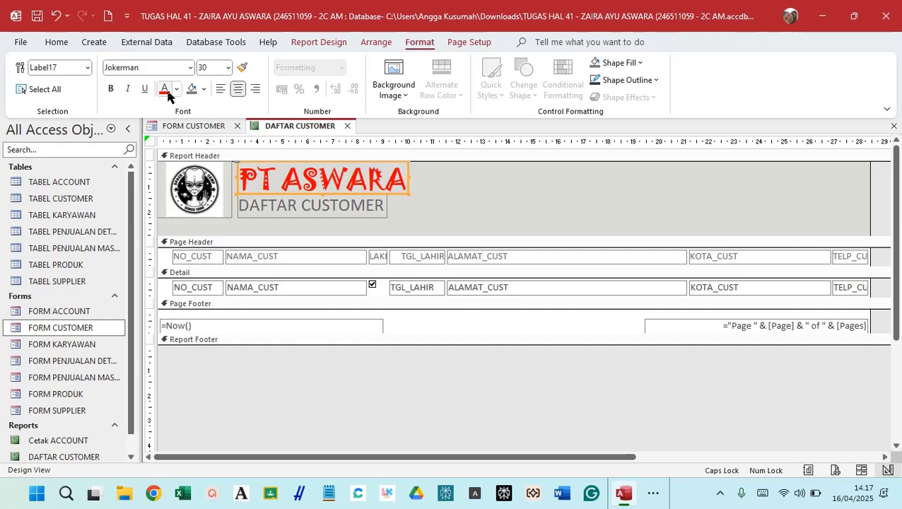
{"action": "left_click", "coordinate": [480, 203]}
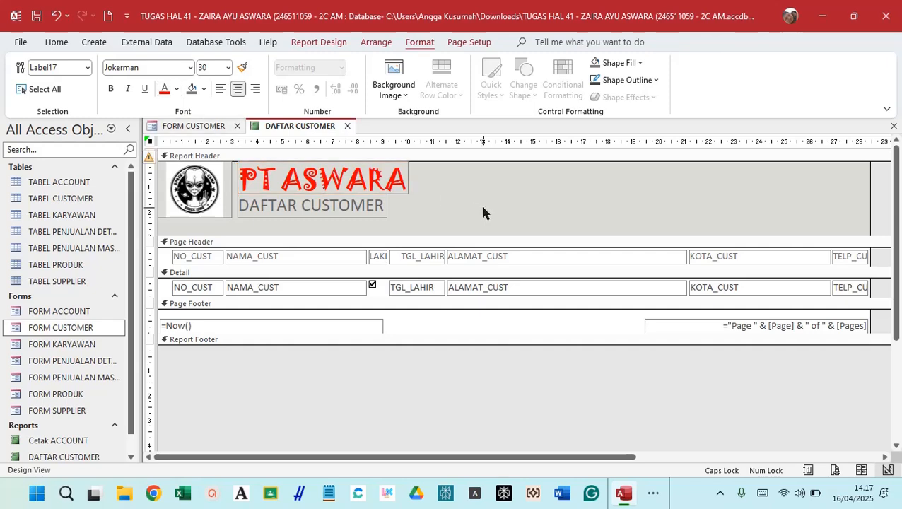
{"action": "left_click", "coordinate": [203, 89]}
{"action": "left_click", "coordinate": [198, 152]}
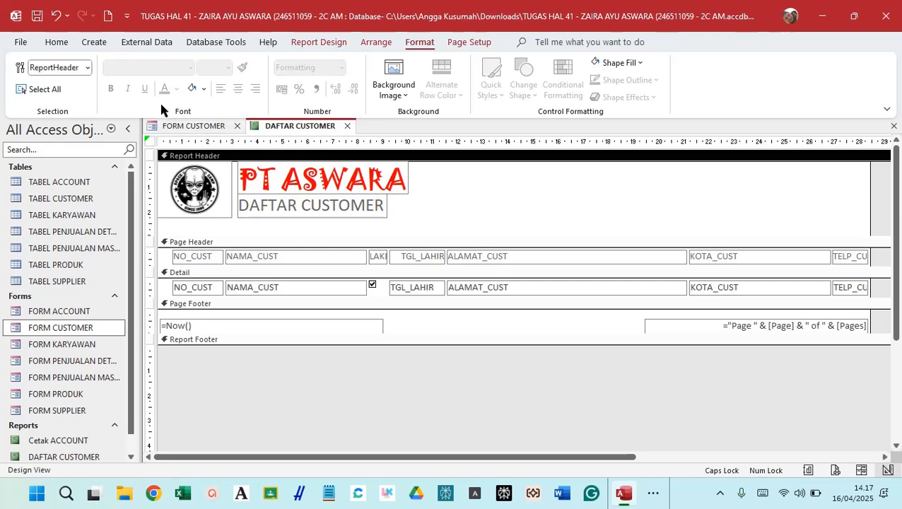
Review the recoloured header in Report View and reopen the report in Design View.
{"action": "right_click", "coordinate": [277, 133]}
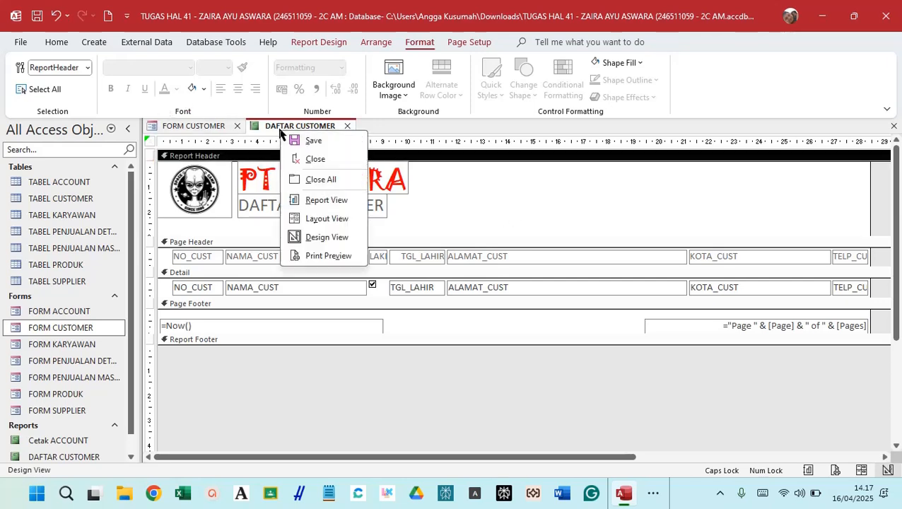
{"action": "left_click", "coordinate": [345, 200]}
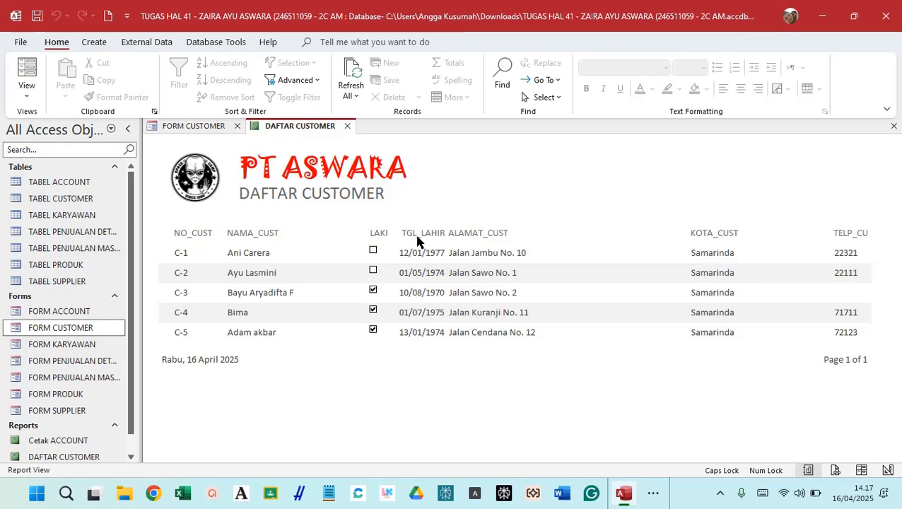
{"action": "right_click", "coordinate": [297, 128]}
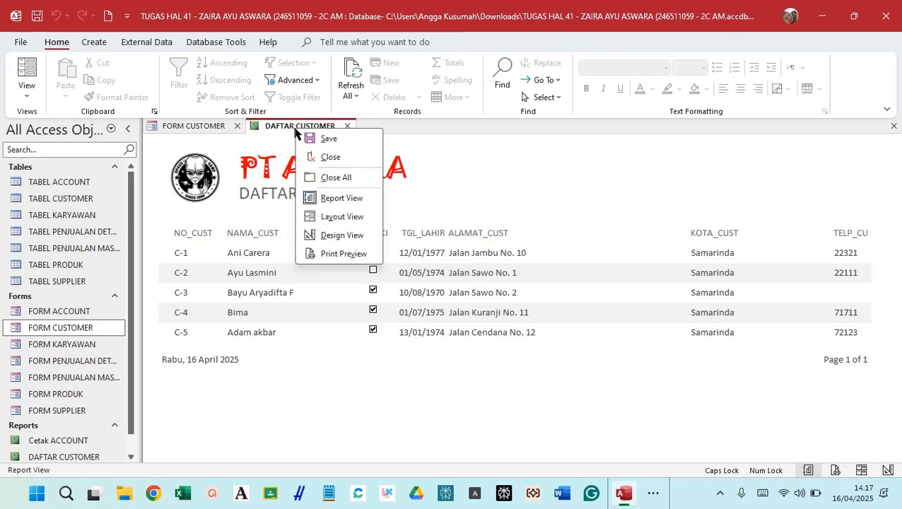
{"action": "left_click", "coordinate": [352, 235]}
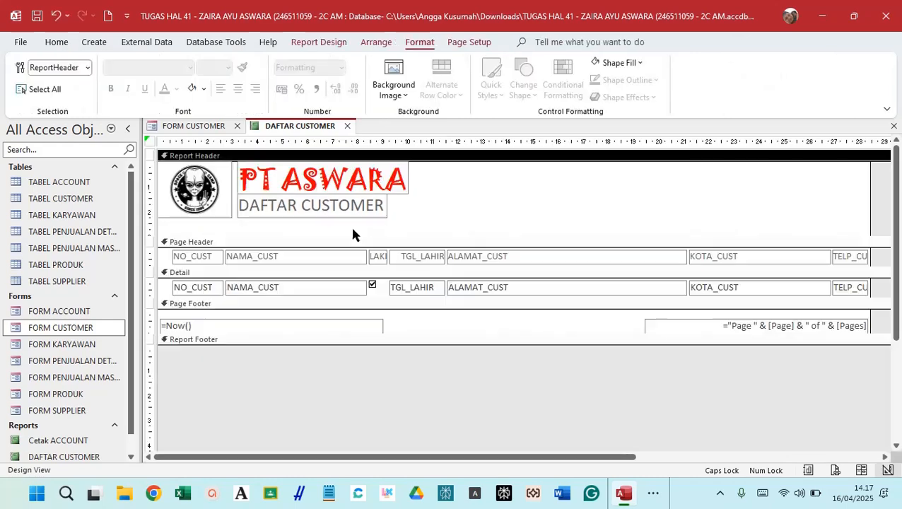
Narrow the NAMA_CUST column and shift the LAKI and TGL_LAHIR columns left to close the gap, widening the LAKI heading.
{"action": "left_click_drag", "start_coordinate": [352, 234], "coordinate": [362, 294]}
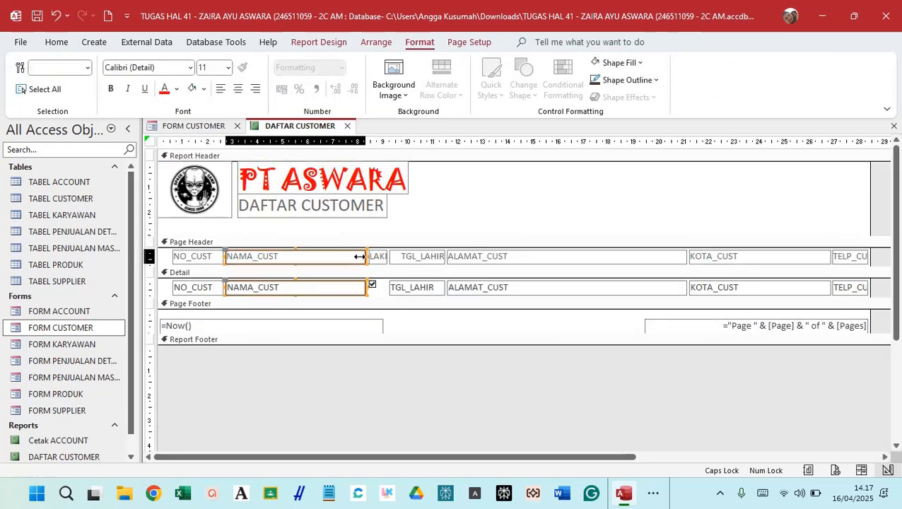
{"action": "left_click_drag", "start_coordinate": [366, 261], "coordinate": [316, 256]}
{"action": "left_click_drag", "start_coordinate": [381, 235], "coordinate": [323, 287]}
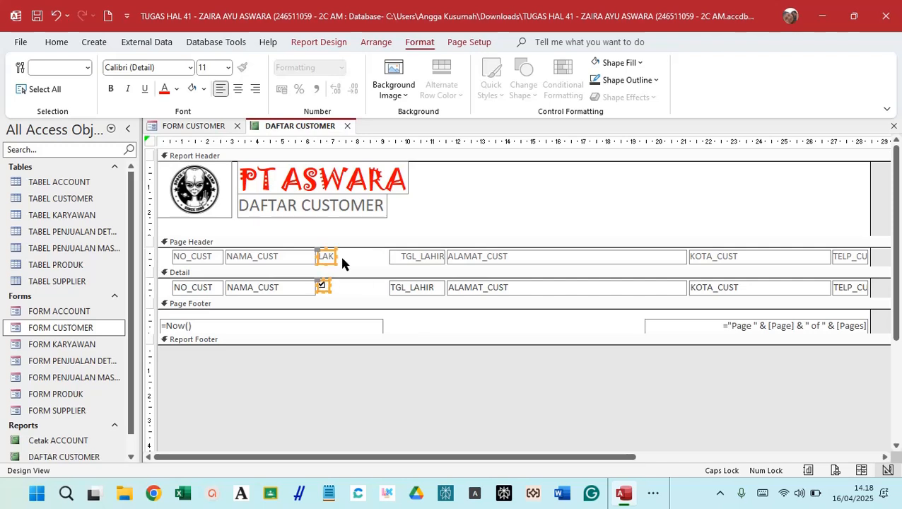
{"action": "left_click_drag", "start_coordinate": [338, 255], "coordinate": [372, 256]}
{"action": "left_click_drag", "start_coordinate": [419, 239], "coordinate": [387, 285]}
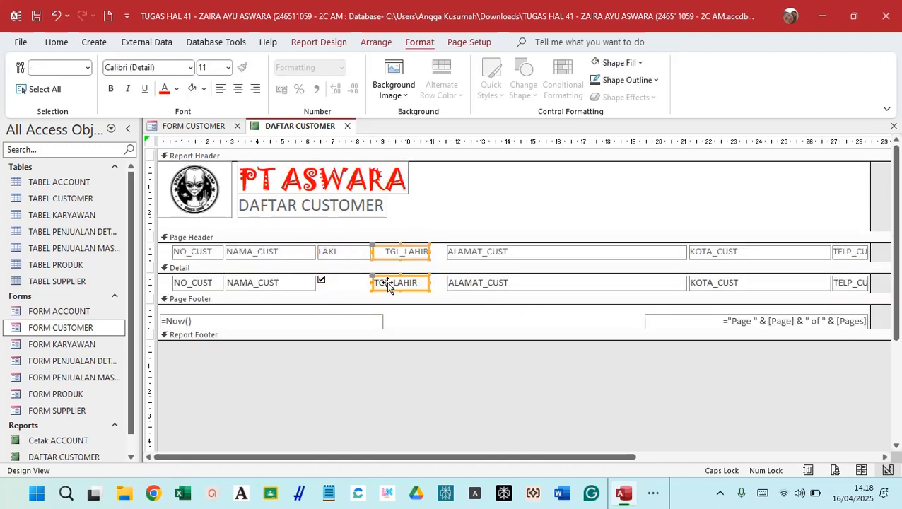
{"action": "left_click", "coordinate": [424, 230]}
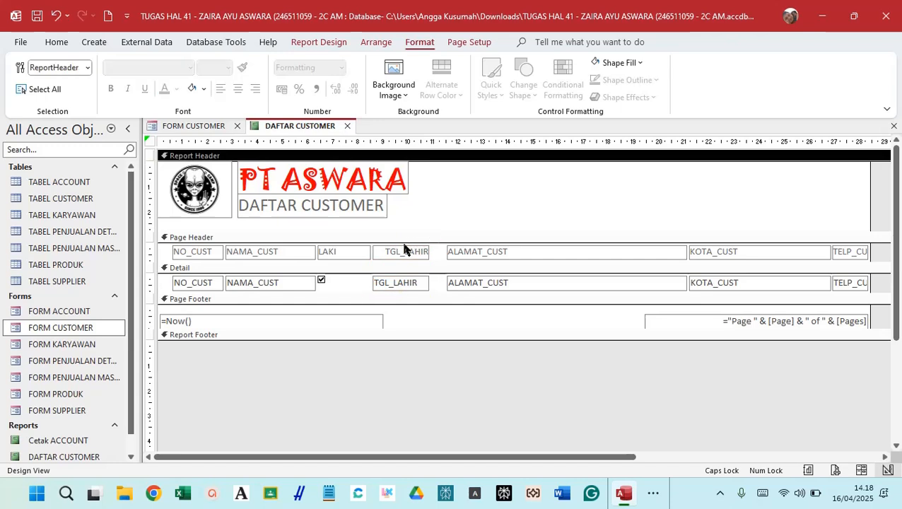
{"action": "left_click", "coordinate": [401, 249]}
Rename the NO_CUST heading in the page header to NO CUST and the NAMA_CUST heading to NAMA.
{"action": "left_click", "coordinate": [202, 251]}
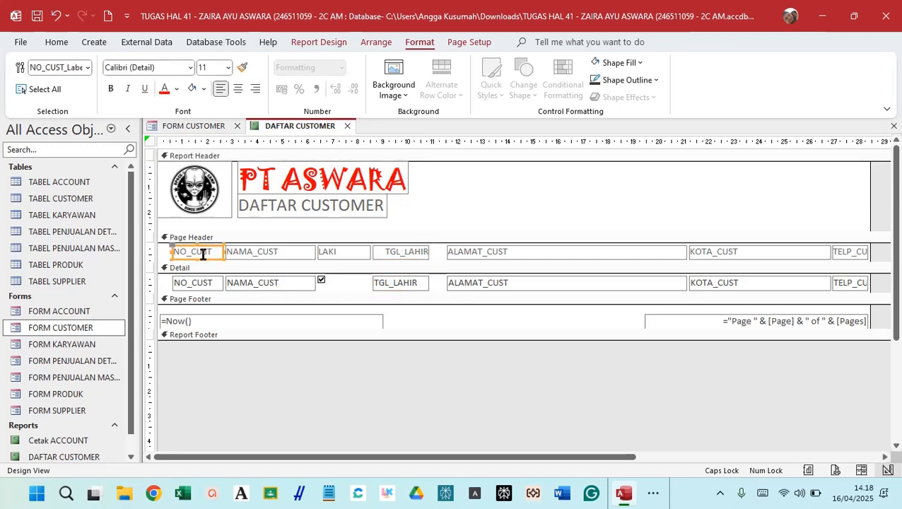
{"action": "left_click", "coordinate": [193, 283]}
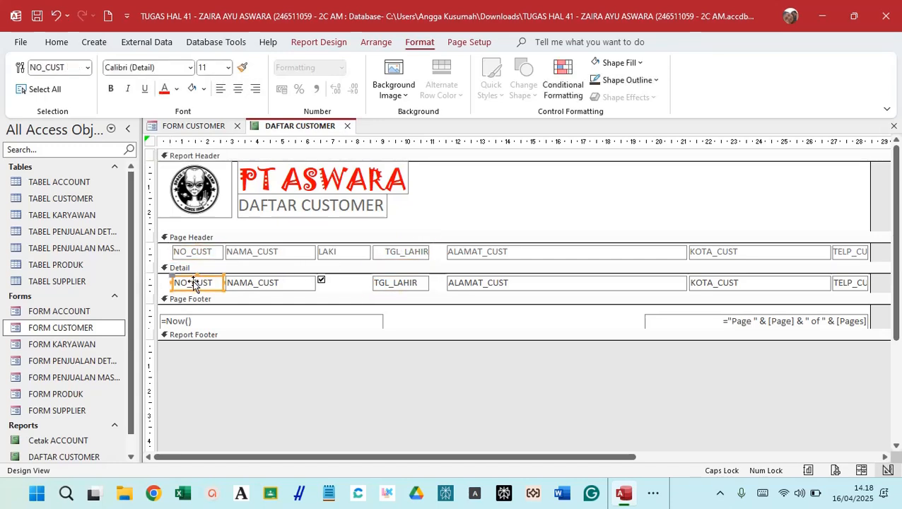
{"action": "left_click", "coordinate": [204, 253]}
{"action": "left_click", "coordinate": [215, 252]}
{"action": "left_click_drag", "start_coordinate": [215, 251], "coordinate": [97, 251]}
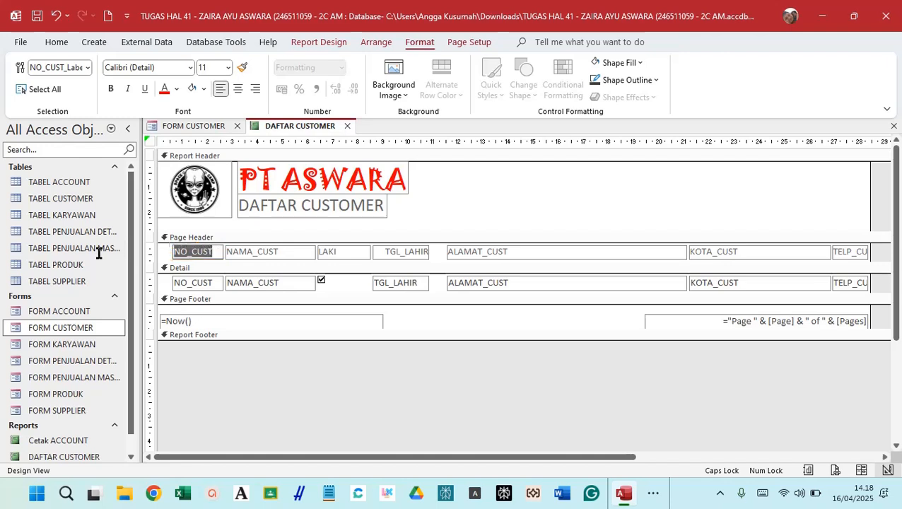
{"action": "type", "text": "no"}
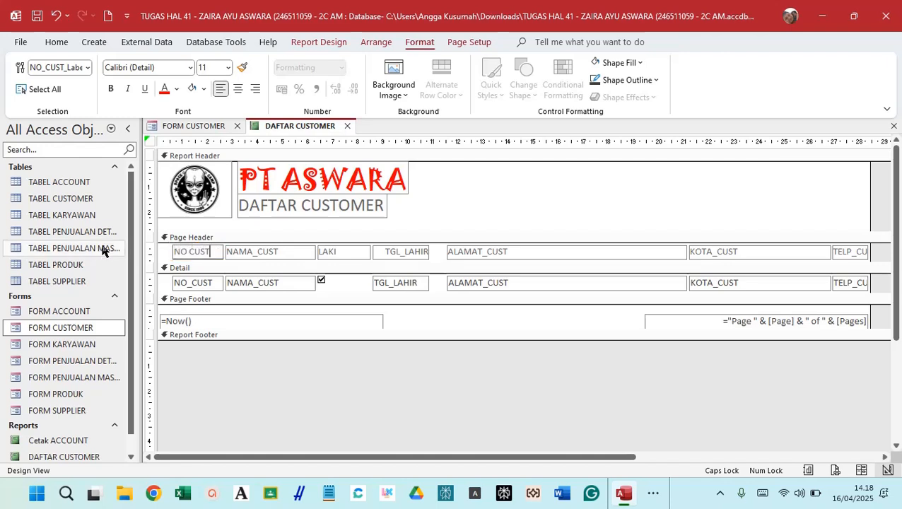
{"action": "left_click", "coordinate": [296, 251]}
{"action": "left_click", "coordinate": [302, 252]}
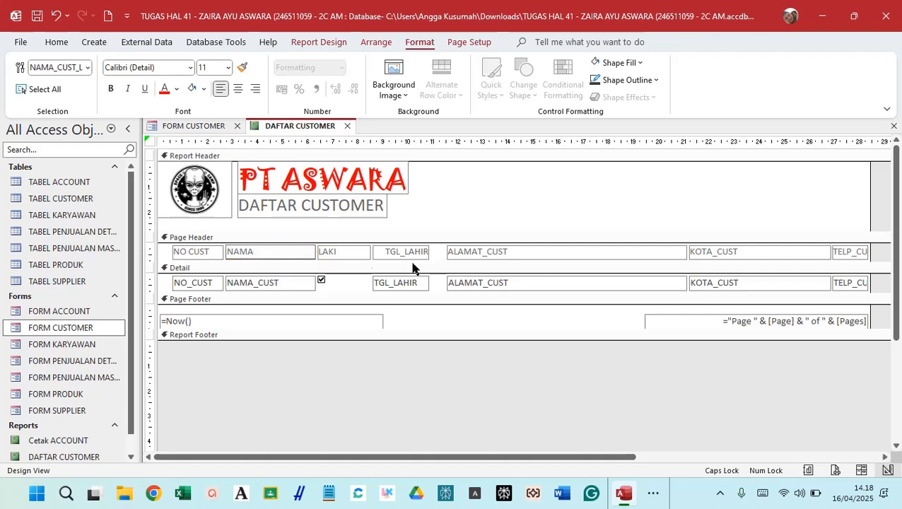
Rename the TGL_LAHIR heading to TANGGAL LAHIR and the ALAMAT_CUST heading to ALAMAT.
{"action": "left_click", "coordinate": [399, 258]}
{"action": "double_click", "coordinate": [383, 253]}
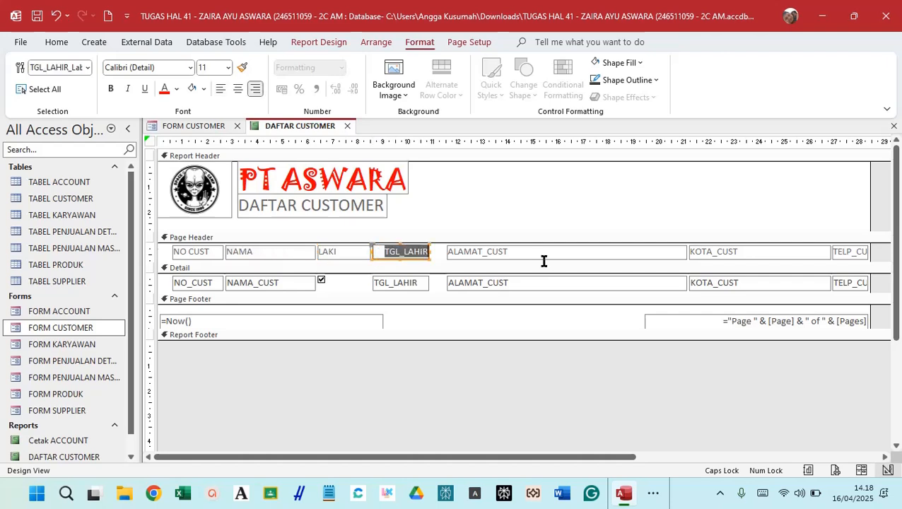
{"action": "type", "text": "TANGGAL LAHIR"}
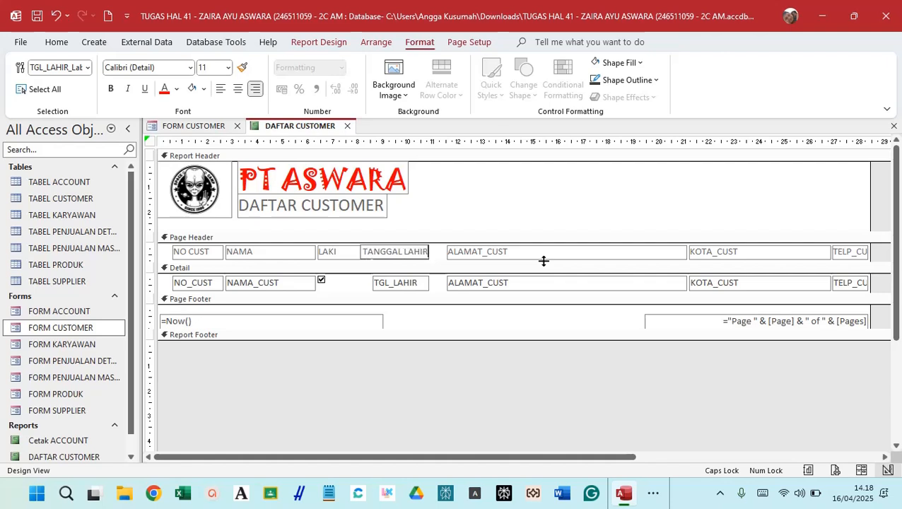
{"action": "left_click", "coordinate": [544, 254]}
{"action": "left_click", "coordinate": [545, 251]}
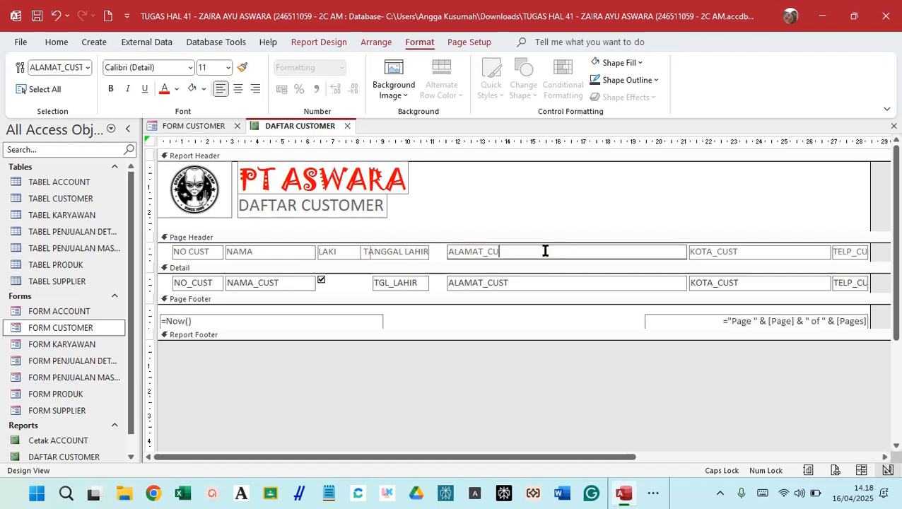
Move the TANGGAL LAHIR column against the ALAMAT column and extend its heading and field toward the LAKI column.
{"action": "left_click_drag", "start_coordinate": [402, 230], "coordinate": [411, 288]}
{"action": "left_click_drag", "start_coordinate": [405, 254], "coordinate": [429, 254]}
{"action": "left_click", "coordinate": [403, 234]}
{"action": "left_click", "coordinate": [384, 253]}
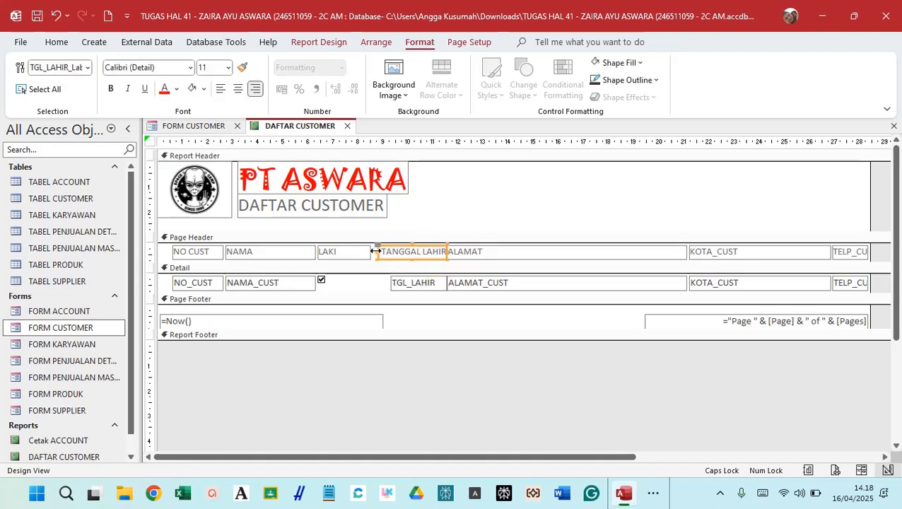
{"action": "left_click", "coordinate": [377, 255]}
{"action": "left_click", "coordinate": [389, 258]}
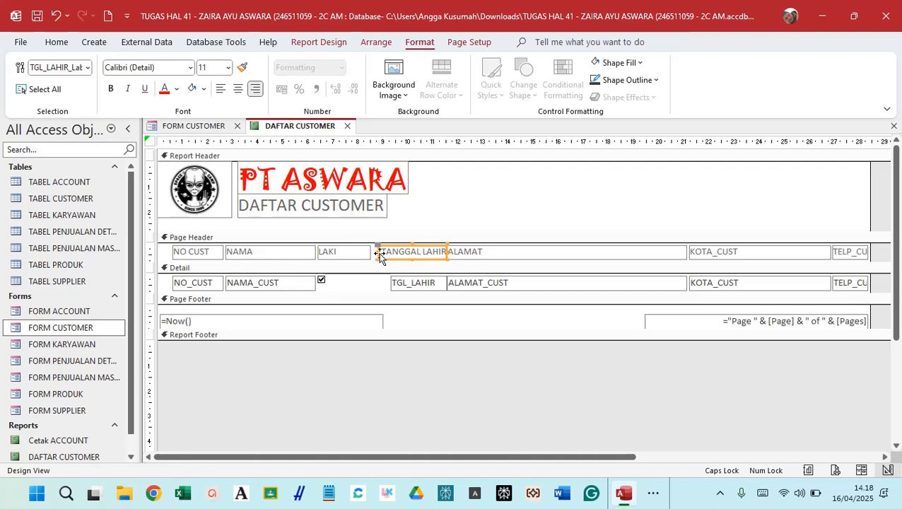
{"action": "left_click", "coordinate": [404, 287]}
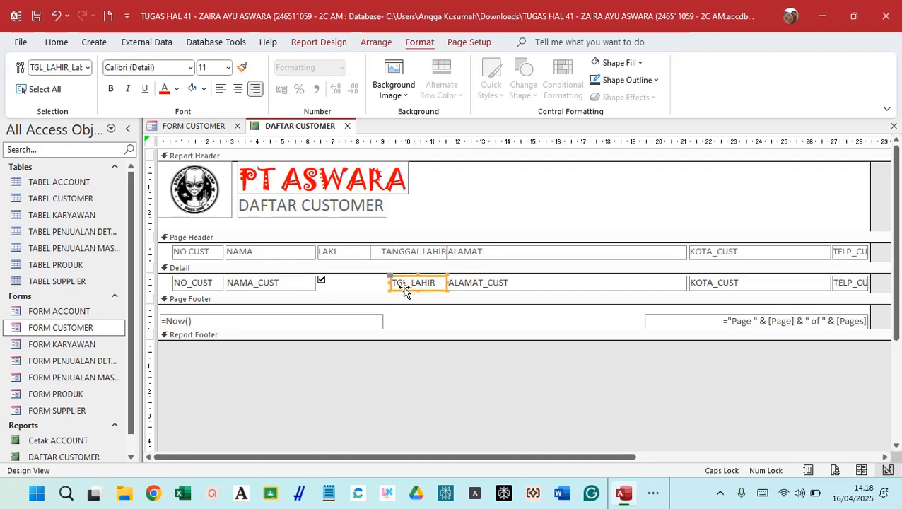
{"action": "mouse_move", "coordinate": [389, 283]}
{"action": "left_mouse_down"}
{"action": "mouse_move", "coordinate": [359, 283]}
{"action": "mouse_move", "coordinate": [374, 284]}
{"action": "left_mouse_up"}
Shorten the ALAMAT column, shift KOTA_CUST left to meet it, and leave a small gap after TANGGAL LAHIR.
{"action": "left_click_drag", "start_coordinate": [591, 204], "coordinate": [644, 326]}
{"action": "left_click_drag", "start_coordinate": [686, 252], "coordinate": [580, 258]}
{"action": "left_click_drag", "start_coordinate": [760, 192], "coordinate": [708, 285]}
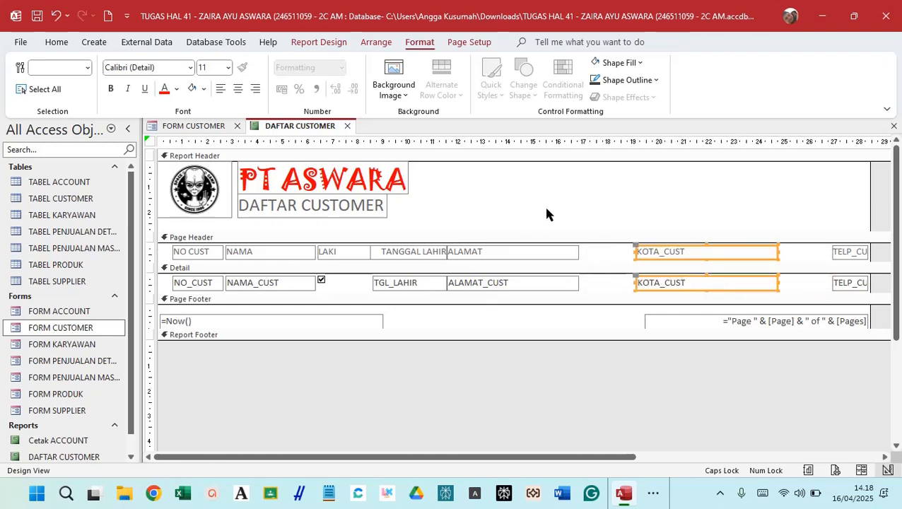
{"action": "left_click_drag", "start_coordinate": [543, 205], "coordinate": [542, 288]}
{"action": "left_click_drag", "start_coordinate": [542, 259], "coordinate": [635, 254]}
Widen the TELP_CUST heading and field leftward until they meet the KOTA_CUST column.
{"action": "left_click", "coordinate": [836, 252]}
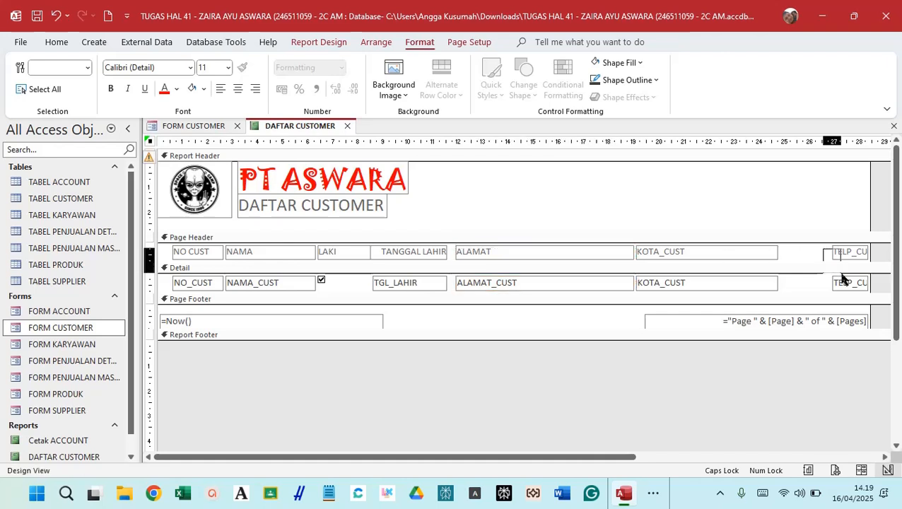
{"action": "left_click", "coordinate": [846, 285], "text": "shift"}
{"action": "left_click_drag", "start_coordinate": [833, 251], "coordinate": [781, 252]}
{"action": "left_click", "coordinate": [857, 223]}
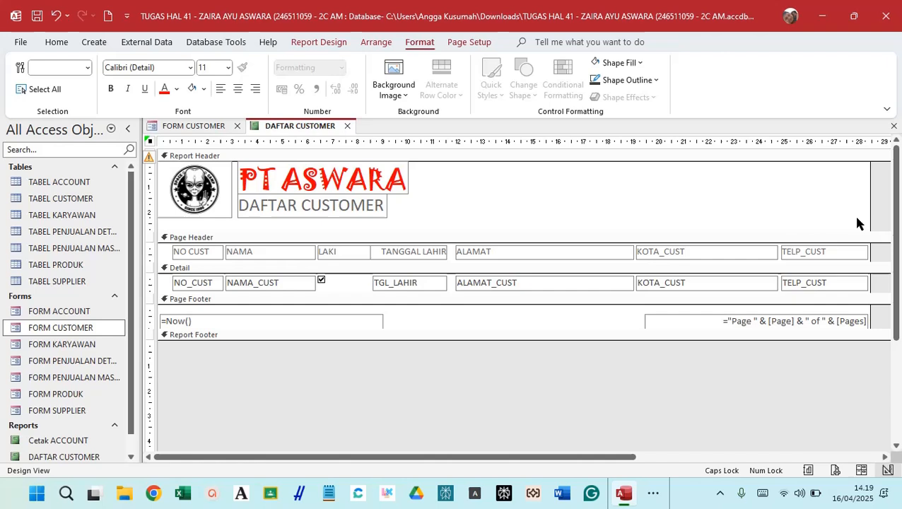
Rename the TELP_CUST heading in the page header to TELEPON.
{"action": "left_click", "coordinate": [849, 252]}
{"action": "left_click_drag", "start_coordinate": [844, 252], "coordinate": [735, 242]}
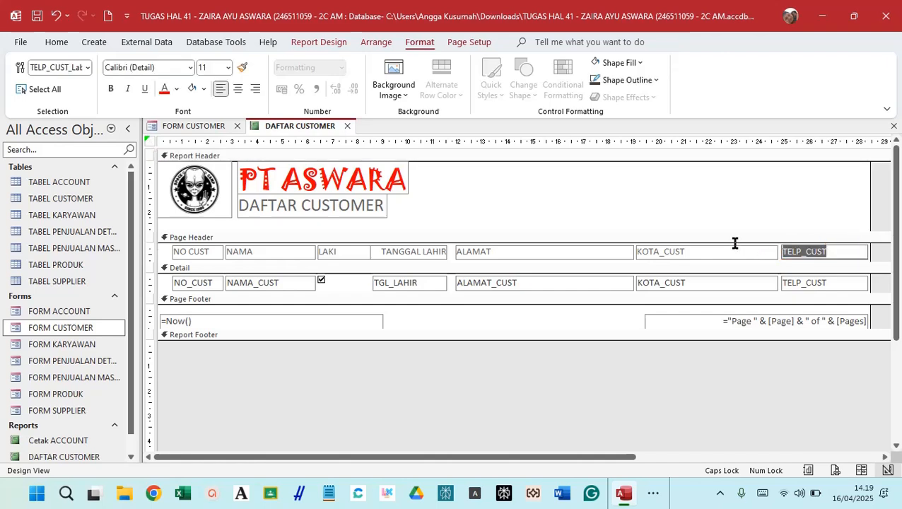
{"action": "key", "text": "BackSpace"}
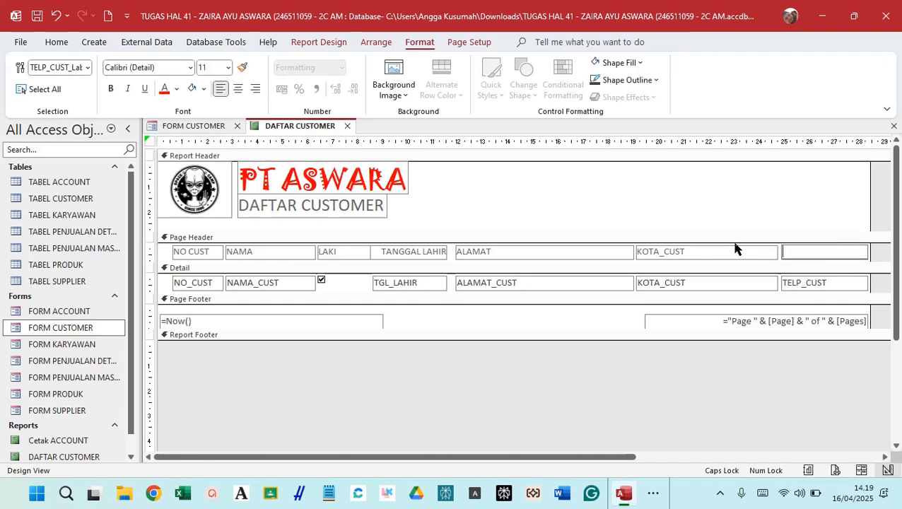
{"action": "type", "text": "TELEPON"}
{"action": "left_click", "coordinate": [616, 203]}
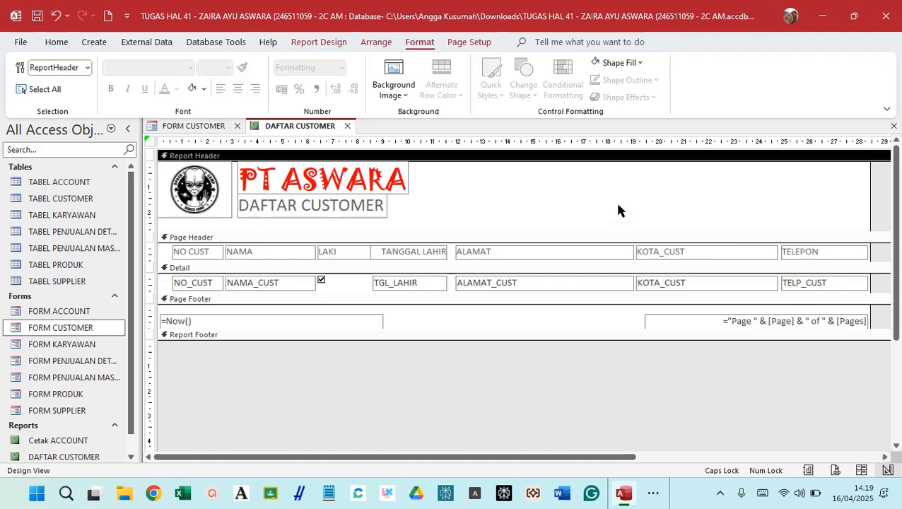
Check the rearranged columns in Report View, and close the DAFTAR CUSTOMER report with its design changes saved.
{"action": "right_click", "coordinate": [328, 126]}
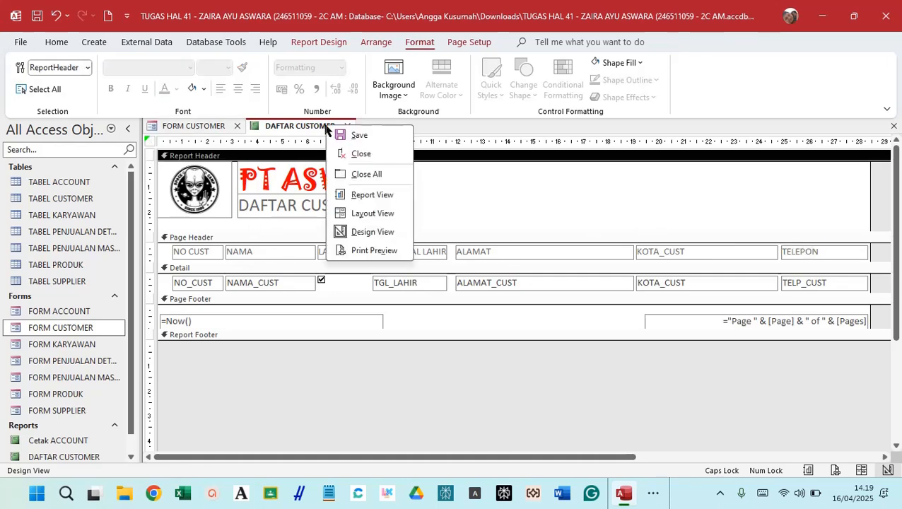
{"action": "left_click", "coordinate": [366, 196]}
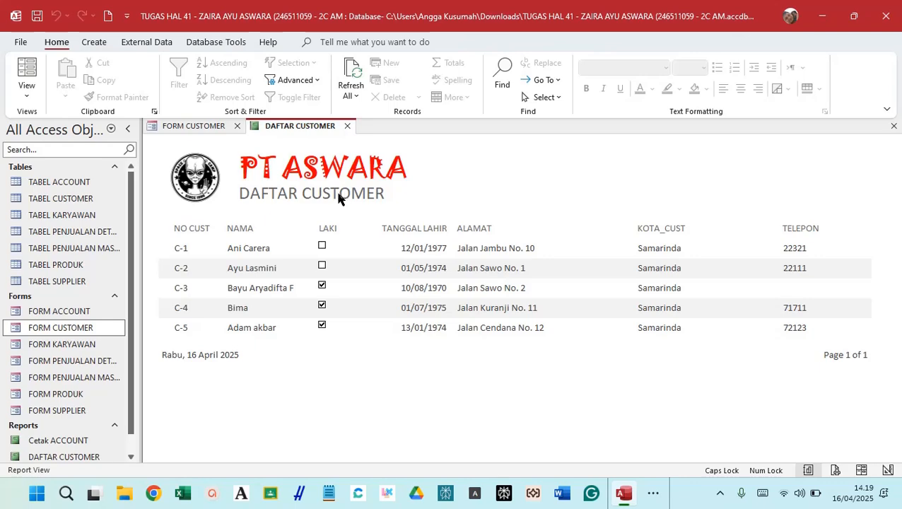
{"action": "left_click", "coordinate": [347, 125]}
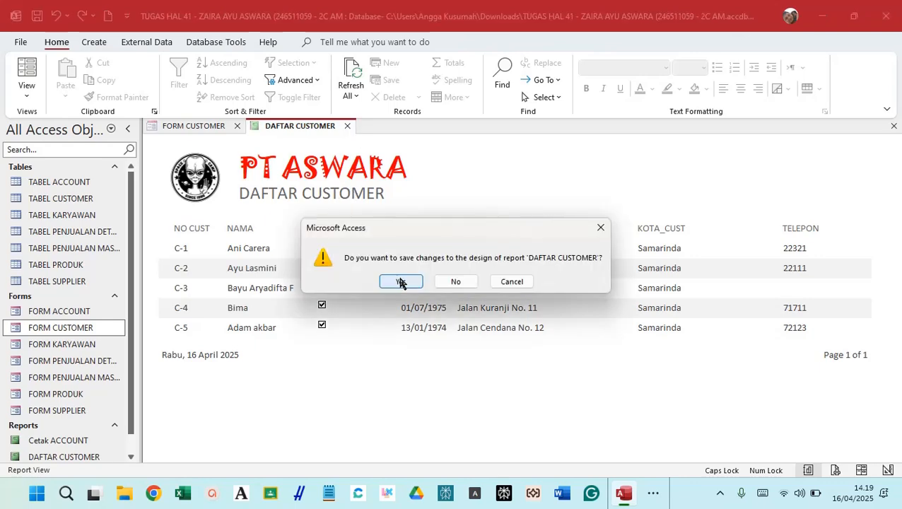
{"action": "left_click", "coordinate": [400, 280]}
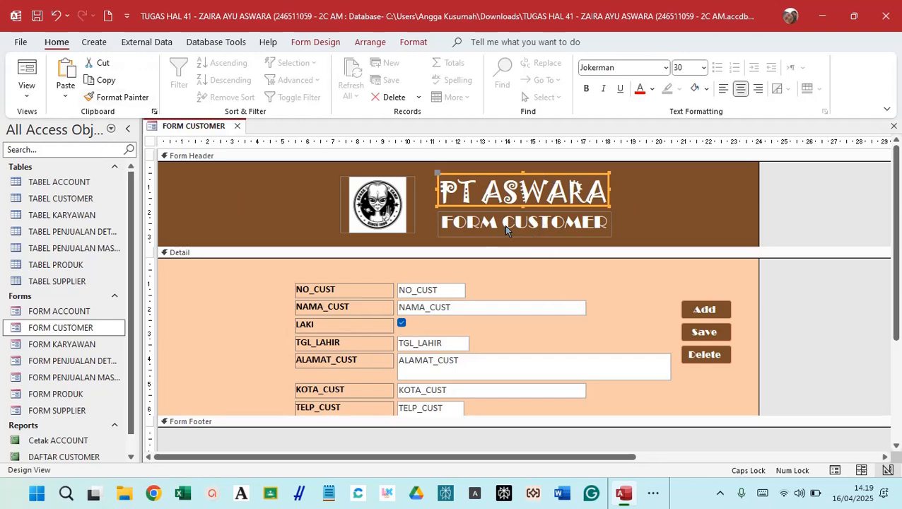
{"action": "scroll", "coordinate": [577, 254], "scroll_direction": "down", "scroll_amount": 1}
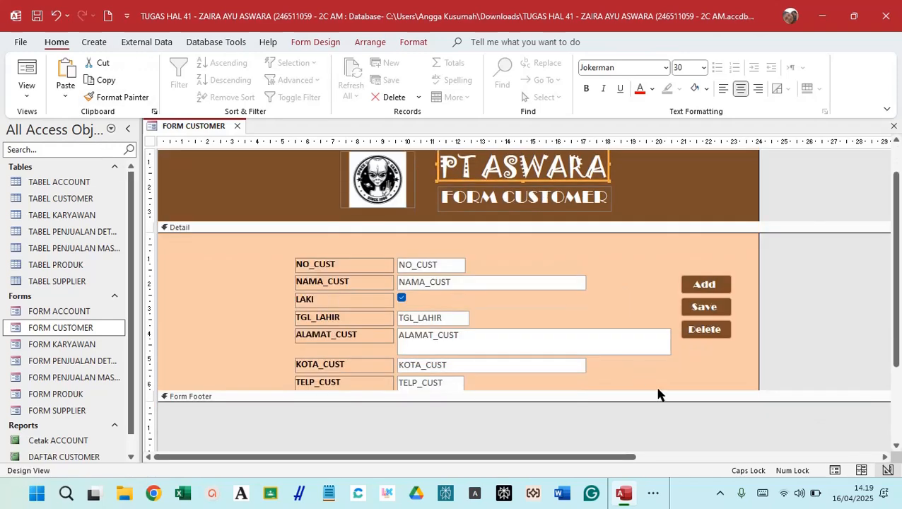
Extend the form's Detail section below TELP_CUST and place a command button directly under the Delete button.
{"action": "left_click_drag", "start_coordinate": [658, 395], "coordinate": [669, 418]}
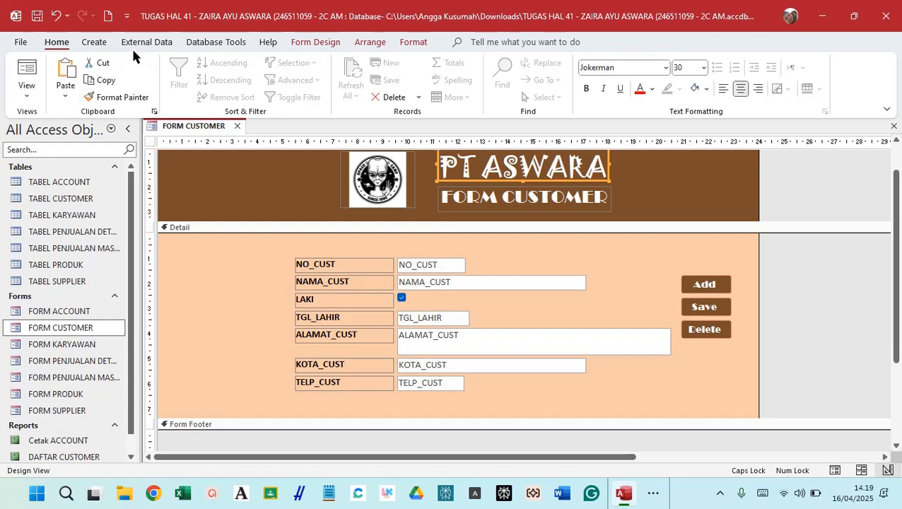
{"action": "left_click", "coordinate": [95, 42]}
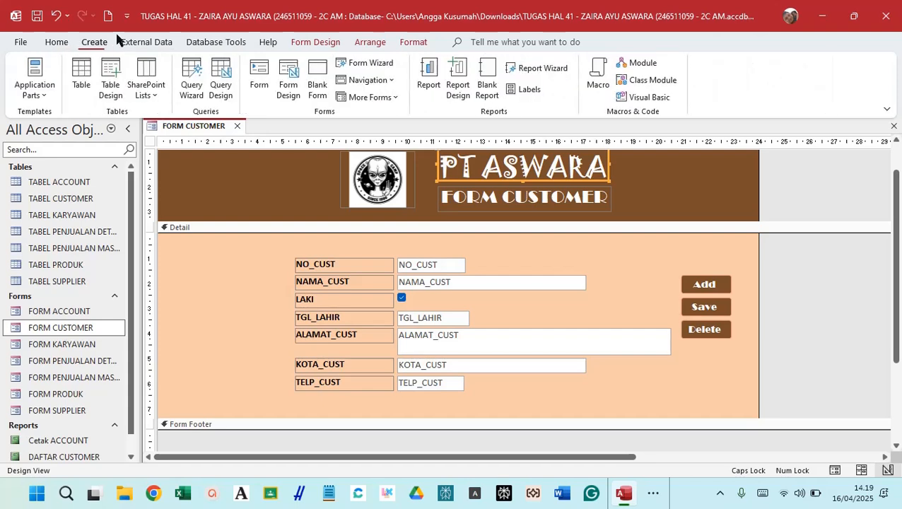
{"action": "left_click", "coordinate": [316, 43]}
{"action": "left_click", "coordinate": [240, 79]}
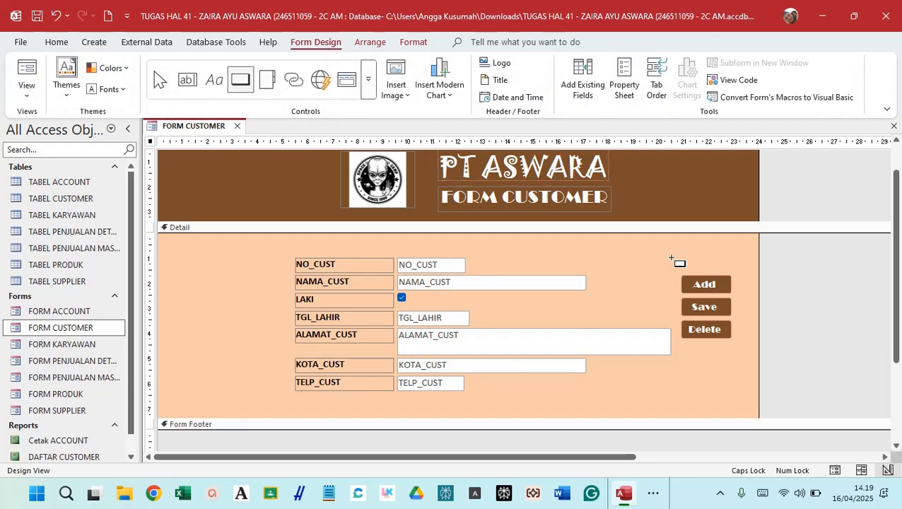
{"action": "left_click", "coordinate": [685, 344]}
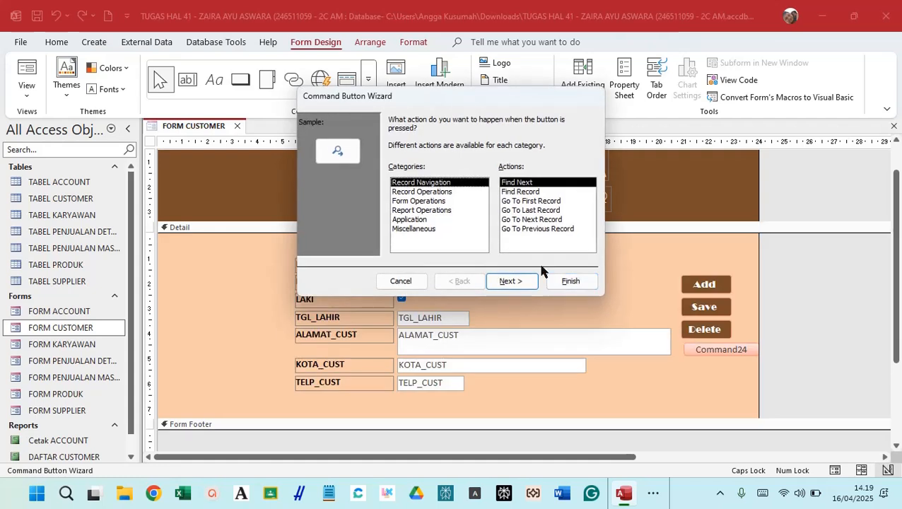
Assign the new button the Preview Report action from Report Operations, targeting the DAFTAR CUSTOMER report.
{"action": "left_click", "coordinate": [403, 211]}
{"action": "left_click", "coordinate": [509, 203]}
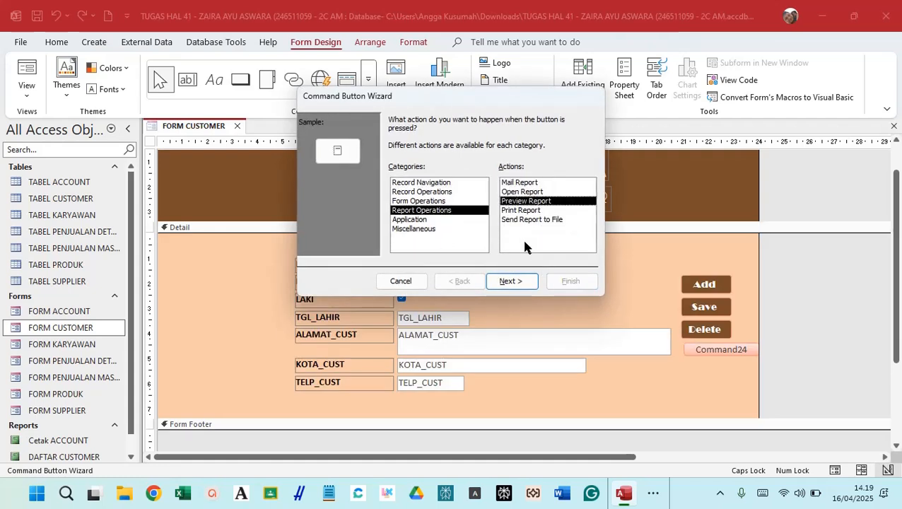
{"action": "left_click", "coordinate": [530, 280]}
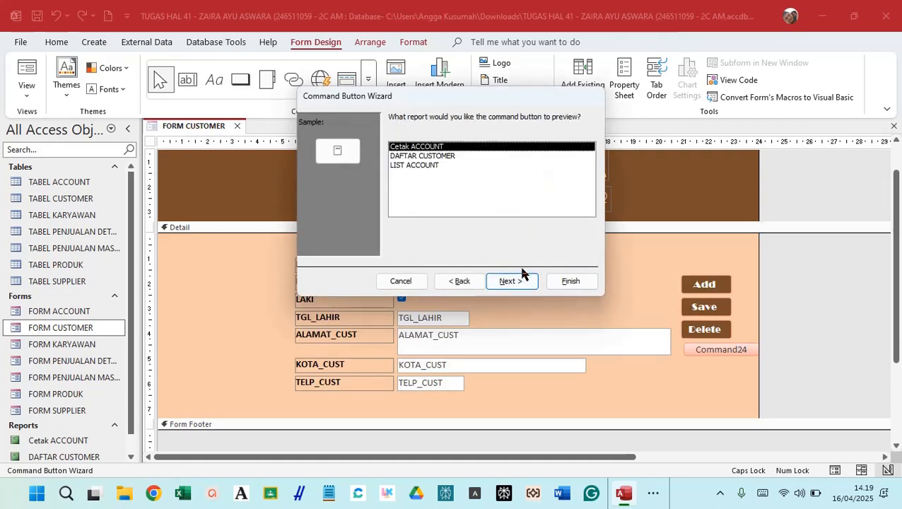
{"action": "left_click", "coordinate": [402, 157]}
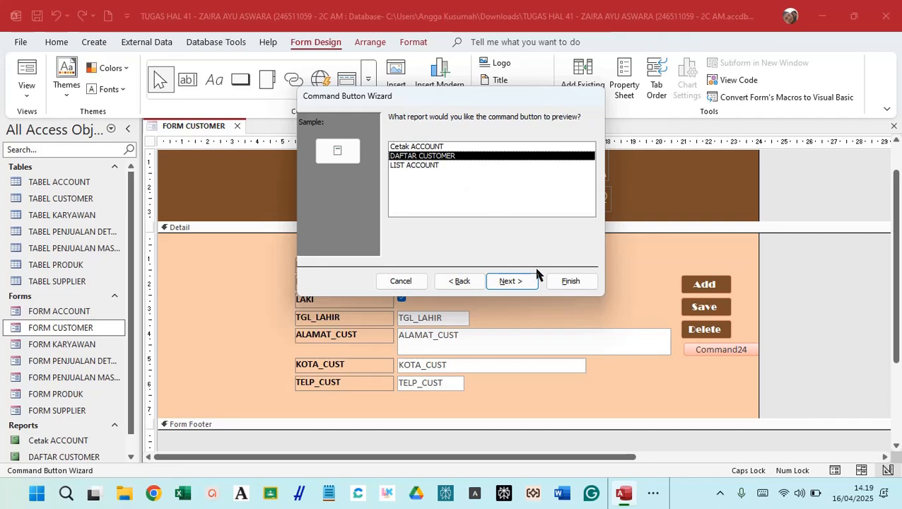
{"action": "left_click", "coordinate": [514, 282]}
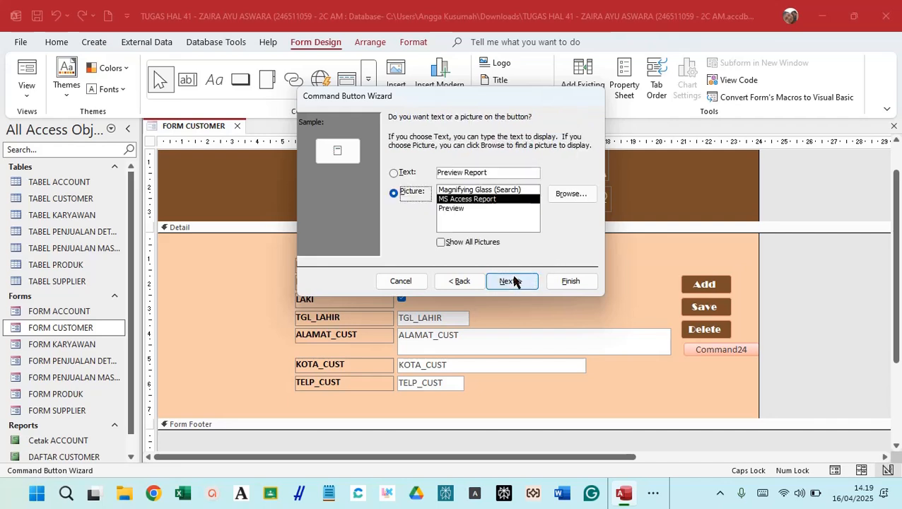
Make the button show text instead of a picture, with the caption DAFTAR.
{"action": "left_click", "coordinate": [394, 174]}
{"action": "left_click", "coordinate": [515, 173]}
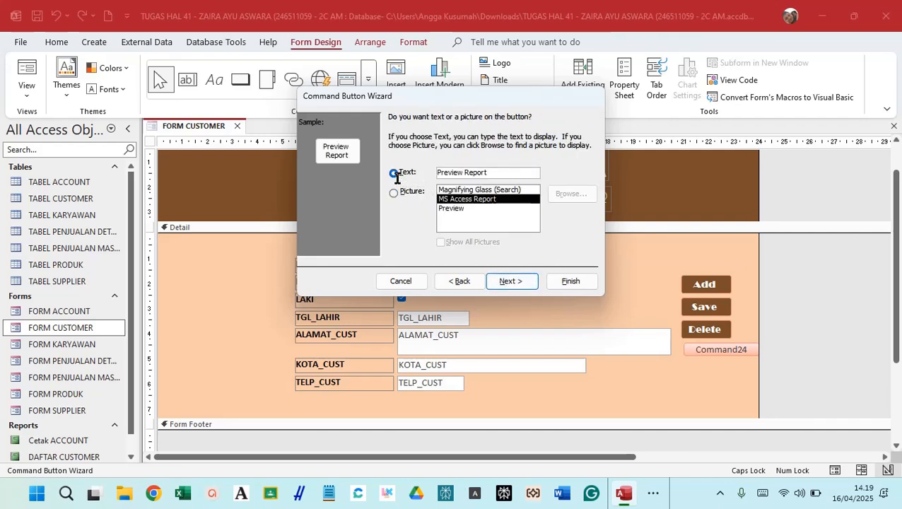
{"action": "key", "text": "BackSpace"}
{"action": "key", "text": "BackSpace"}
{"action": "key", "text": "BackSpace"}
{"action": "key", "text": "BackSpace"}
{"action": "key", "text": "BackSpace"}
{"action": "key", "text": "BackSpace"}
{"action": "key", "text": "BackSpace"}
{"action": "key", "text": "BackSpace"}
{"action": "key", "text": "BackSpace"}
{"action": "key", "text": "BackSpace"}
{"action": "key", "text": "BackSpace"}
{"action": "key", "text": "BackSpace"}
{"action": "key", "text": "BackSpace"}
{"action": "key", "text": "BackSpace"}
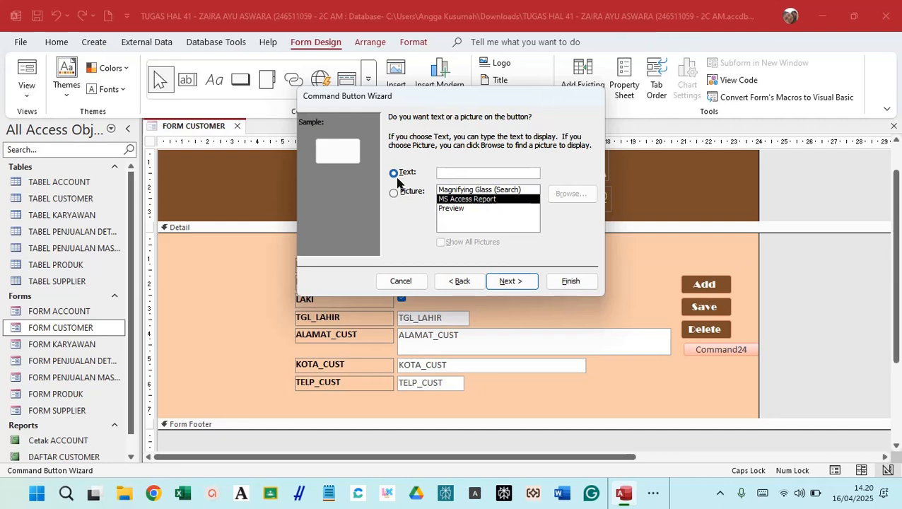
{"action": "type", "text": "DAFTAR"}
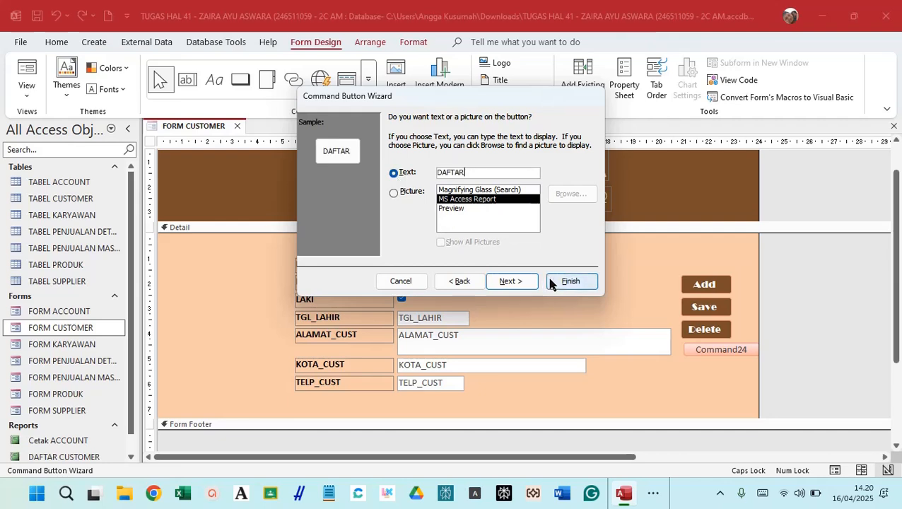
Name the command button CMDDAFTAR, complete the wizard, and select the Delete button above it.
{"action": "left_click", "coordinate": [510, 281]}
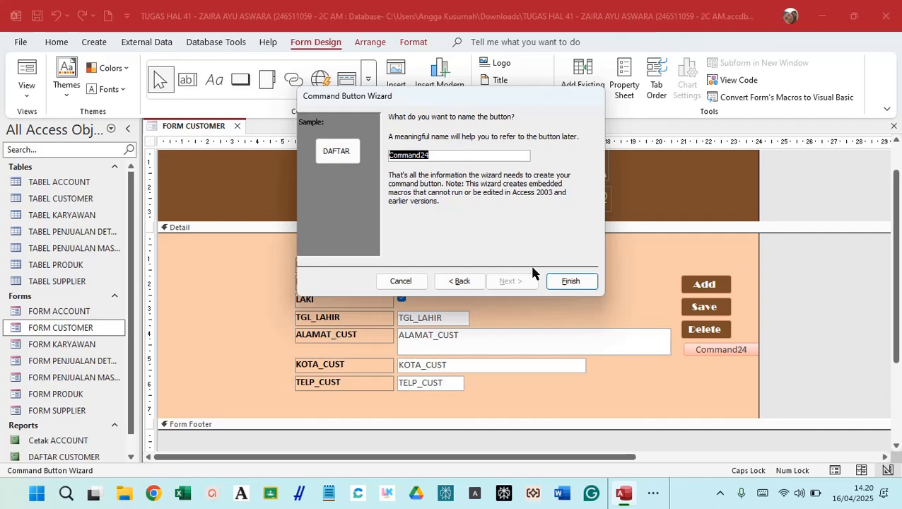
{"action": "type", "text": "CMDDAFTAR"}
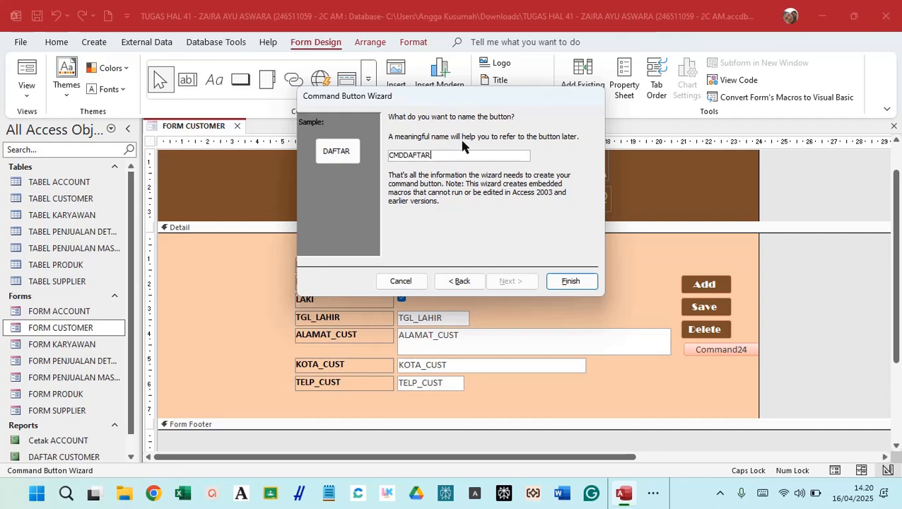
{"action": "left_click", "coordinate": [574, 281]}
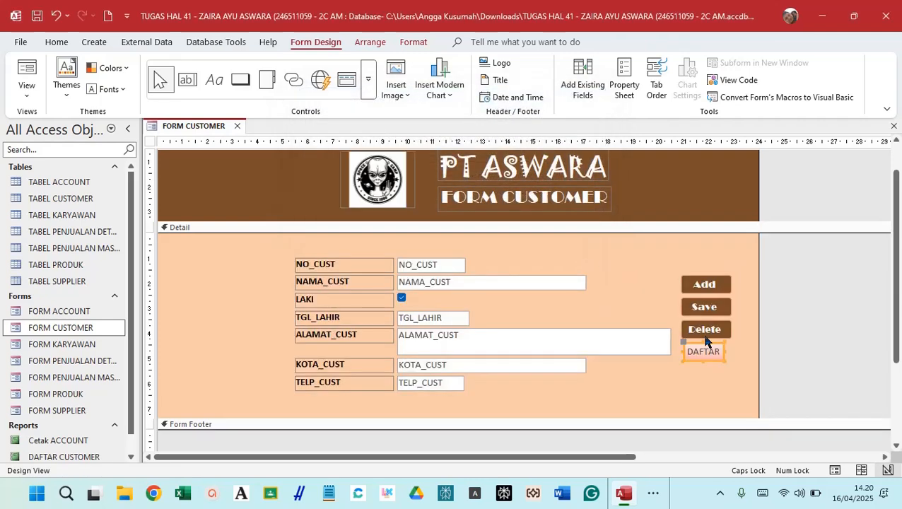
{"action": "left_click", "coordinate": [741, 344]}
{"action": "left_click", "coordinate": [692, 330]}
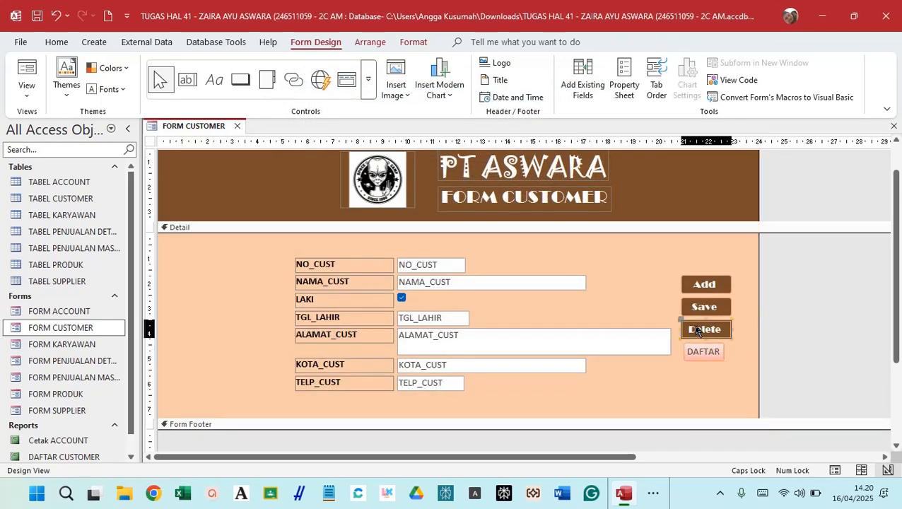
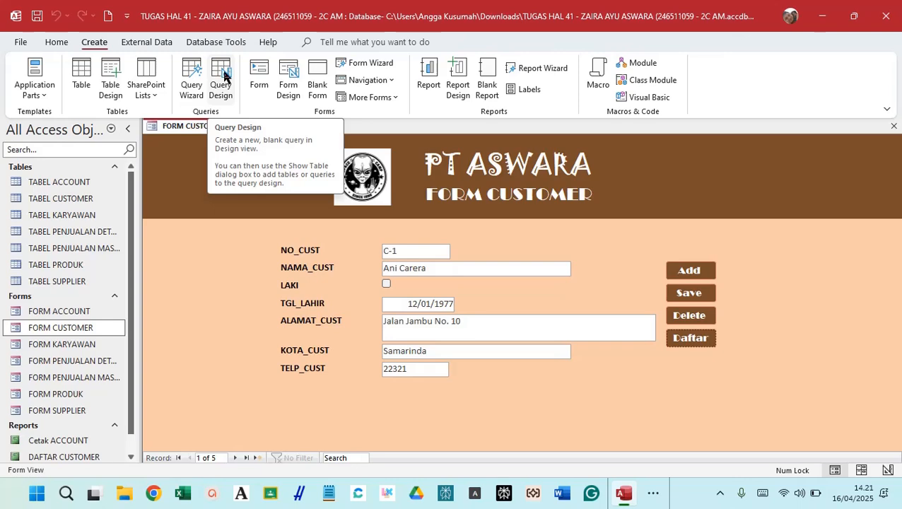
Start a new query in Design View based on TABEL CUSTOMER, and add the NO_CUST and NAMA_CUST fields.
{"action": "left_click", "coordinate": [191, 81]}
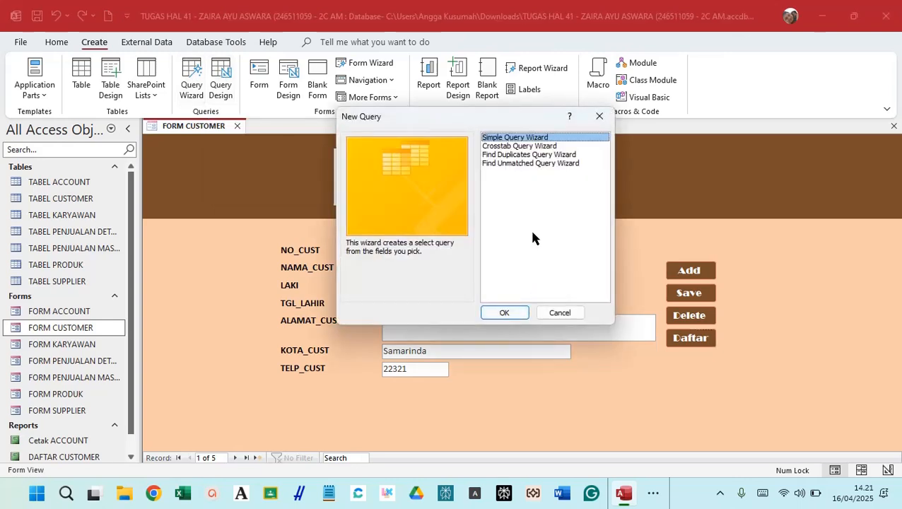
{"action": "left_click", "coordinate": [560, 313]}
{"action": "left_click", "coordinate": [224, 78]}
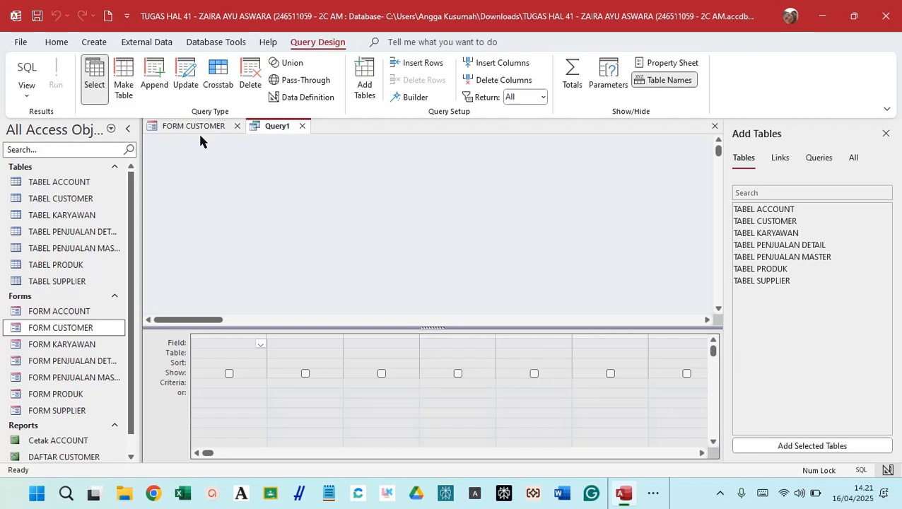
{"action": "left_click_drag", "start_coordinate": [785, 225], "coordinate": [236, 343]}
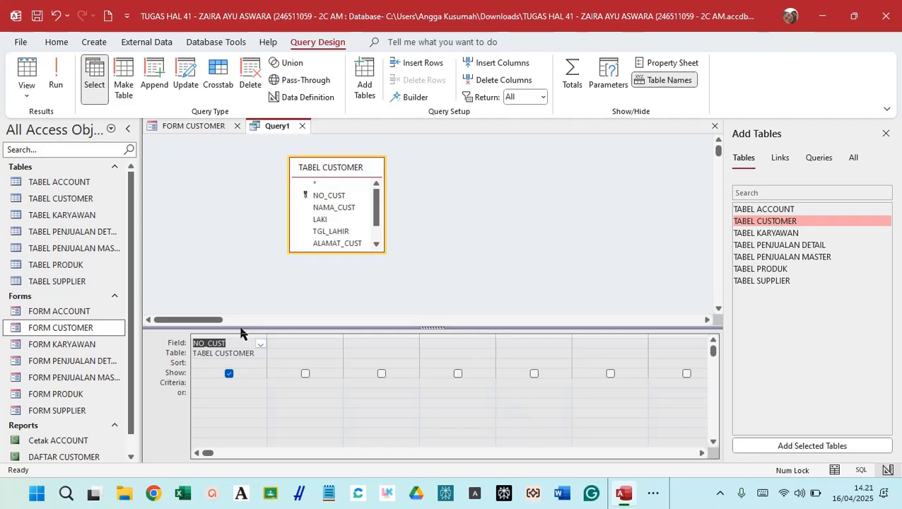
{"action": "left_click_drag", "start_coordinate": [345, 210], "coordinate": [294, 345]}
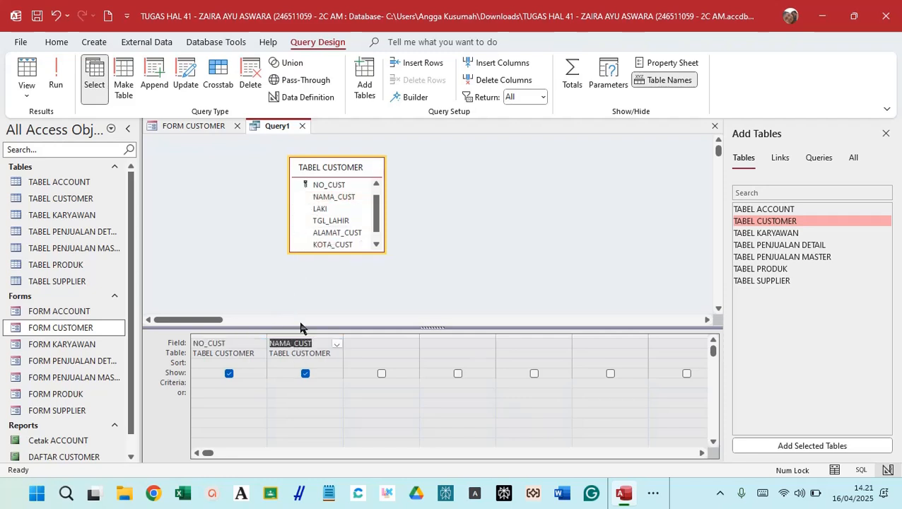
Add the LAKI, TGL_LAHIR and ALAMAT_CUST fields to the query grid.
{"action": "double_click", "coordinate": [341, 209]}
{"action": "left_click", "coordinate": [332, 222]}
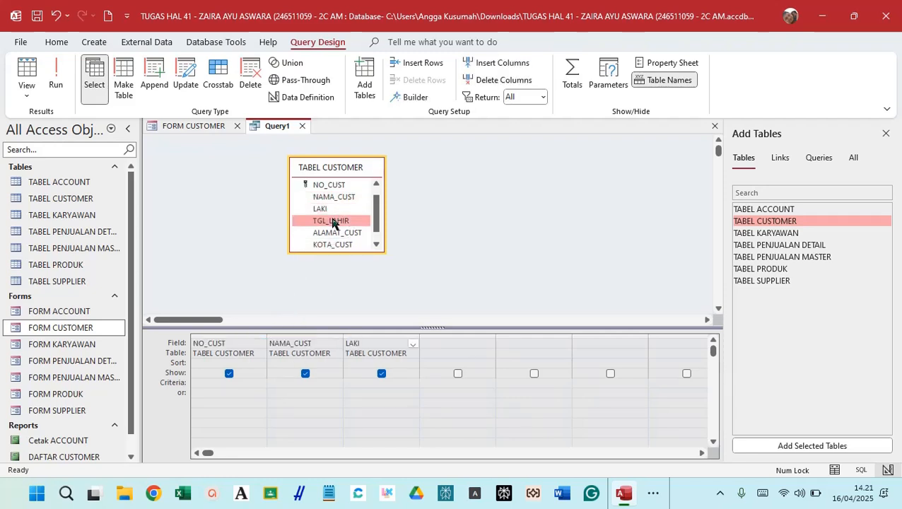
{"action": "double_click", "coordinate": [332, 222]}
{"action": "double_click", "coordinate": [338, 233]}
{"action": "left_click", "coordinate": [377, 245]}
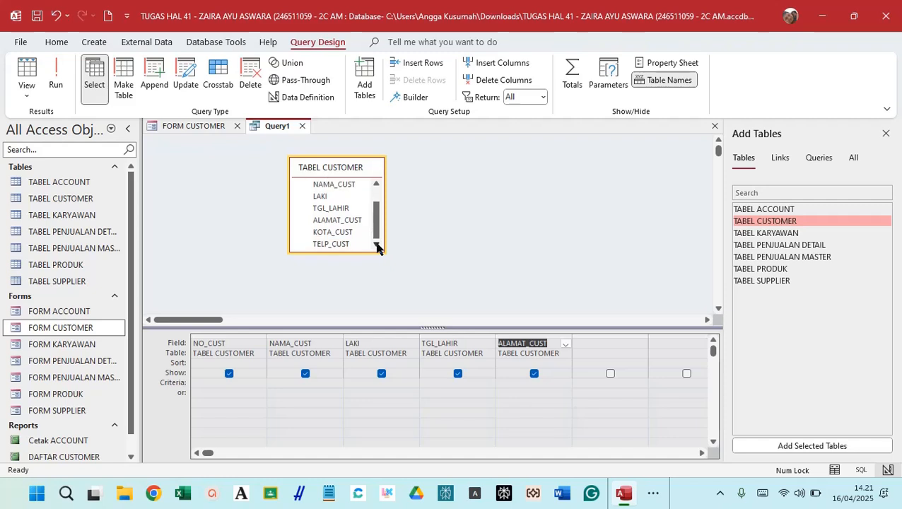
Add a second ALAMAT_CUST column, followed by the KOTA_CUST and TELP_CUST fields, to the query grid.
{"action": "double_click", "coordinate": [343, 221]}
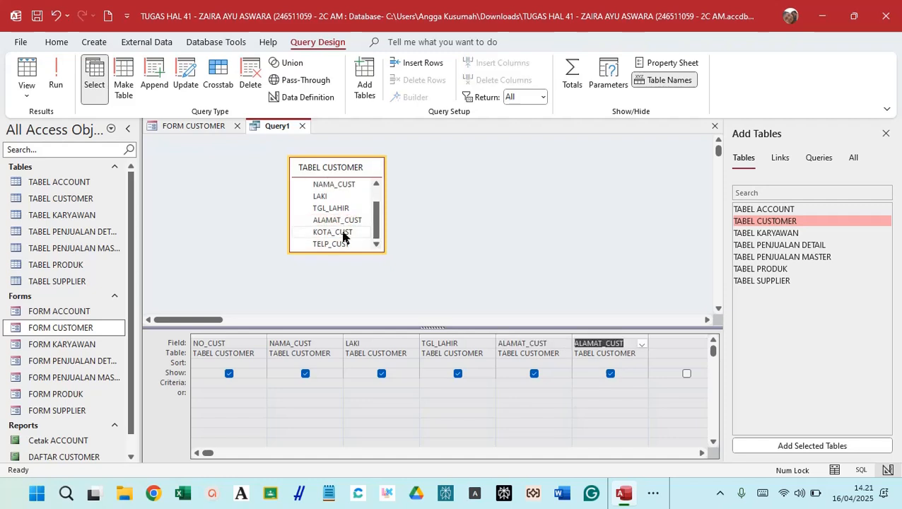
{"action": "double_click", "coordinate": [338, 232]}
{"action": "left_click", "coordinate": [338, 245]}
{"action": "double_click", "coordinate": [338, 245]}
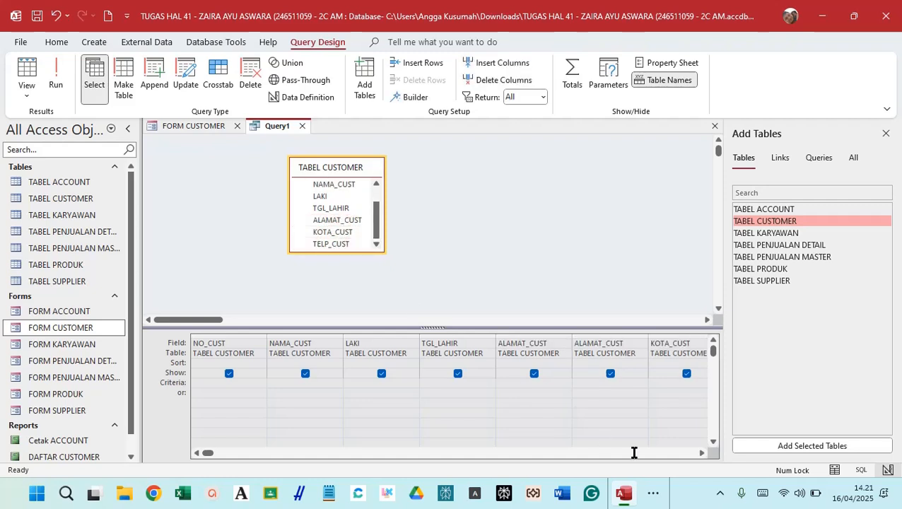
{"action": "left_click", "coordinate": [702, 454]}
{"action": "left_click", "coordinate": [702, 454]}
{"action": "left_click", "coordinate": [702, 454]}
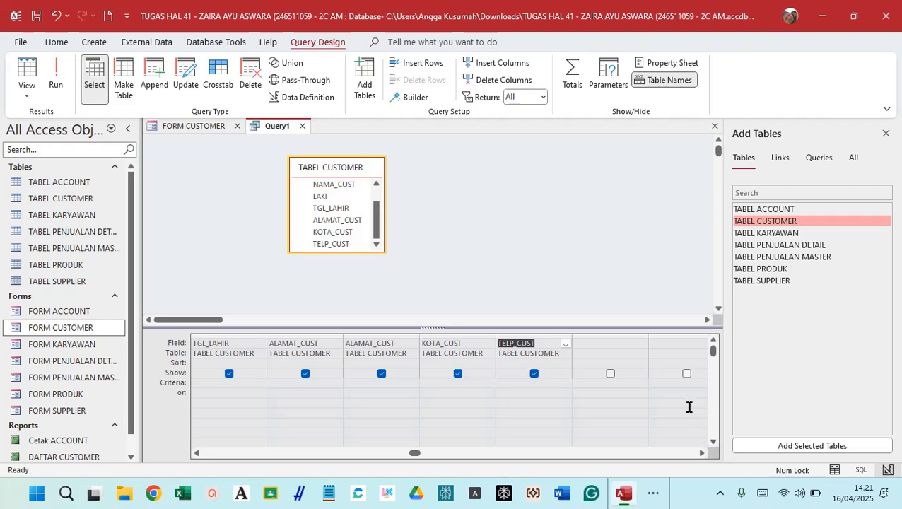
Run the query and save it as Query Customer.
{"action": "left_click", "coordinate": [55, 71]}
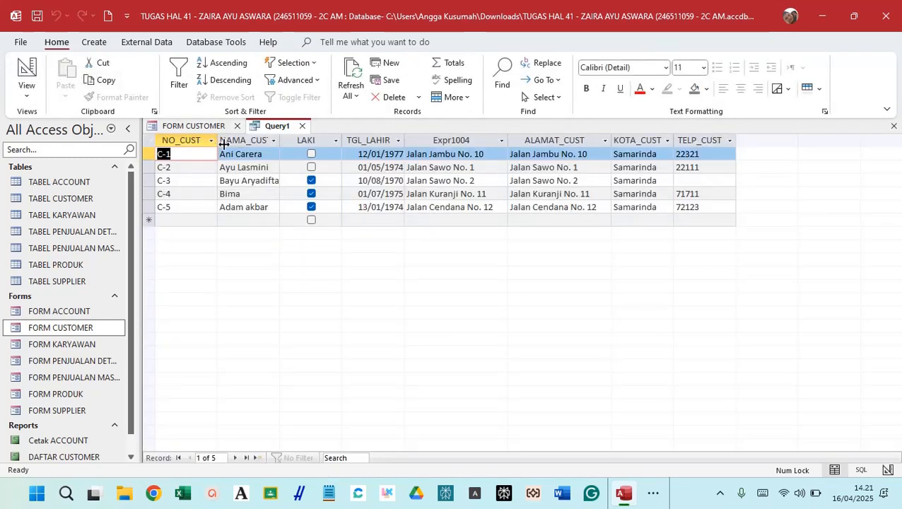
{"action": "left_click", "coordinate": [38, 15]}
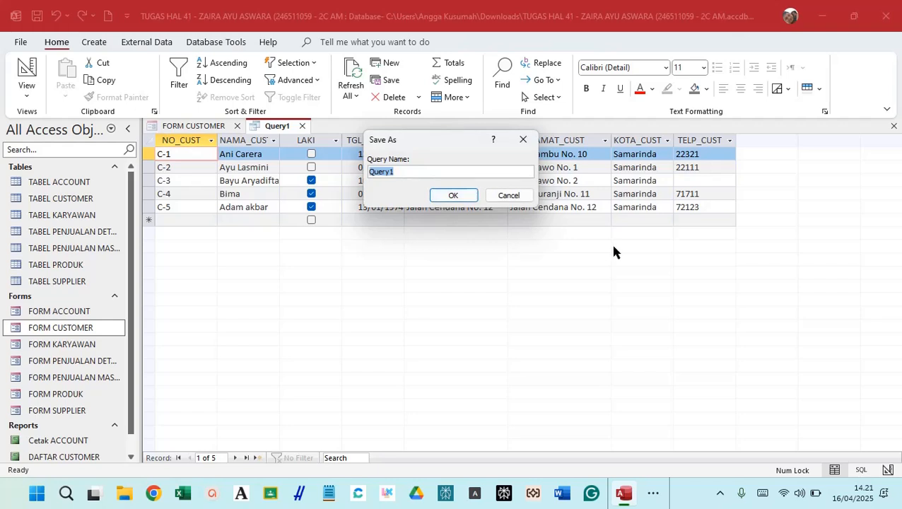
{"action": "left_click", "coordinate": [477, 171]}
{"action": "type", "text": "Customer"}
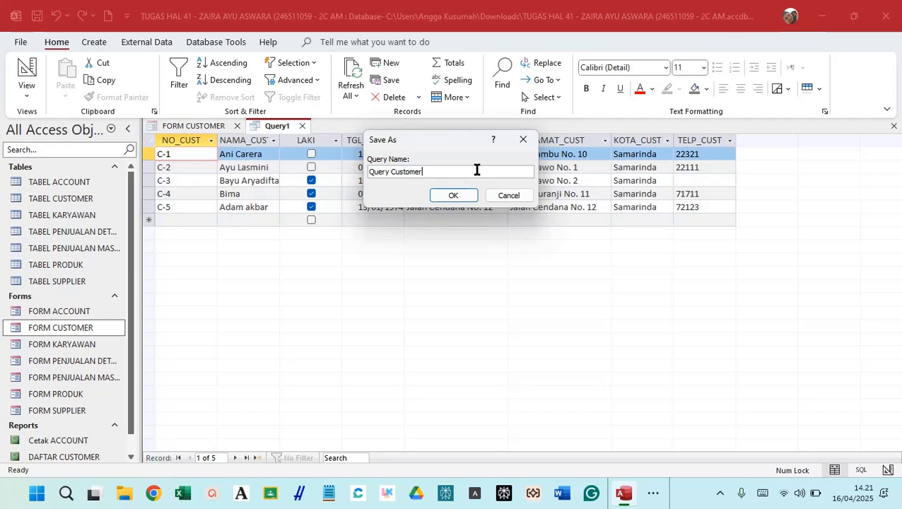
{"action": "left_click", "coordinate": [464, 195]}
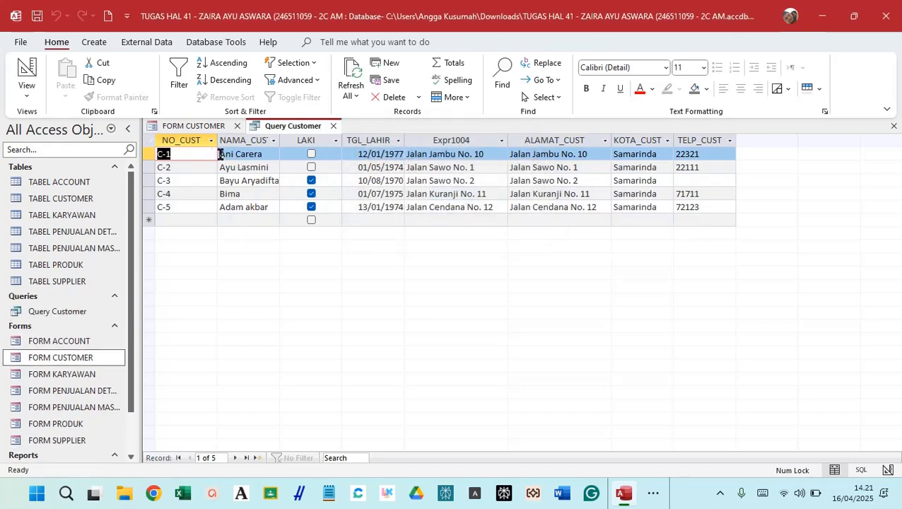
Check the NO_CUST field on FORM CUSTOMER against Query Customer's fields in Design View, and return to the form.
{"action": "left_click", "coordinate": [215, 126]}
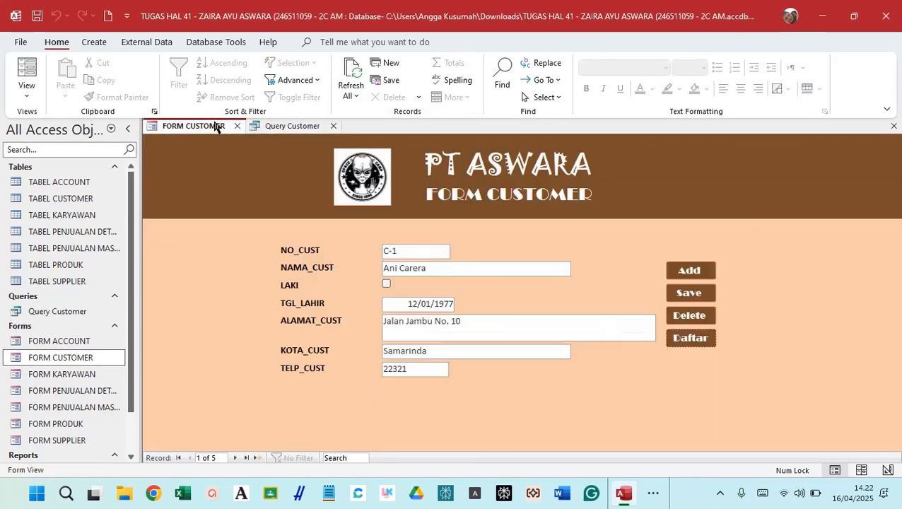
{"action": "left_click", "coordinate": [407, 252]}
{"action": "left_click", "coordinate": [296, 126]}
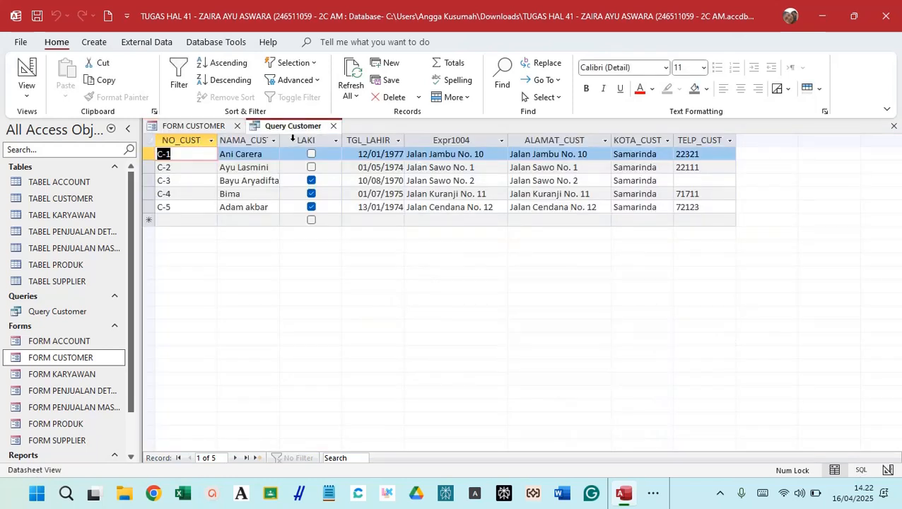
{"action": "left_click", "coordinate": [28, 92]}
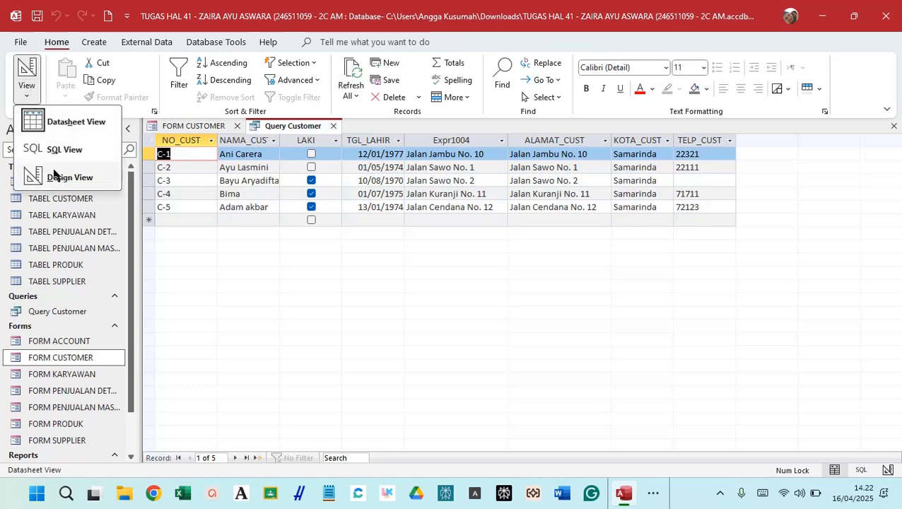
{"action": "left_click", "coordinate": [60, 177]}
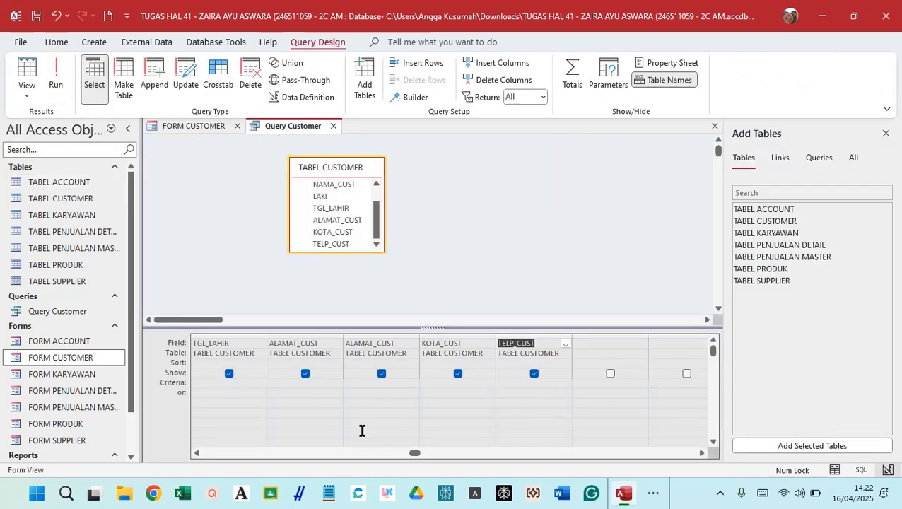
{"action": "left_click_drag", "start_coordinate": [417, 454], "coordinate": [212, 455]}
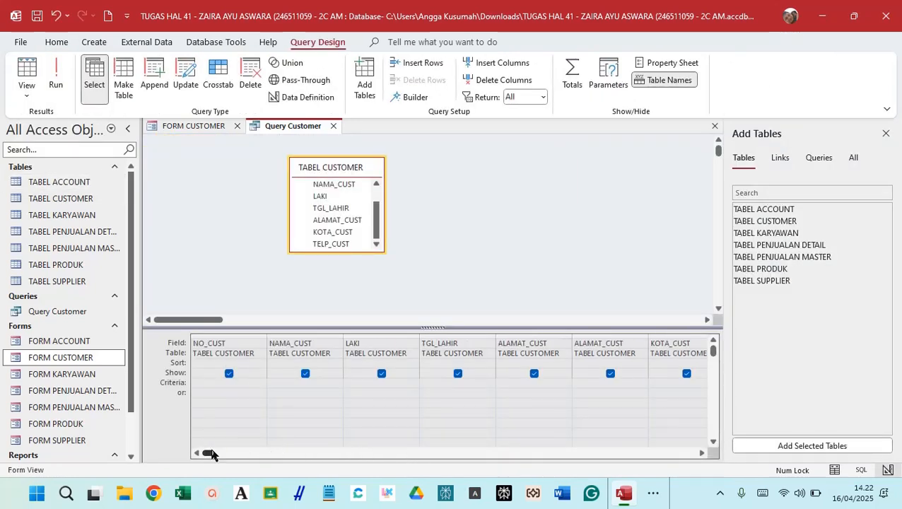
{"action": "left_click", "coordinate": [169, 126]}
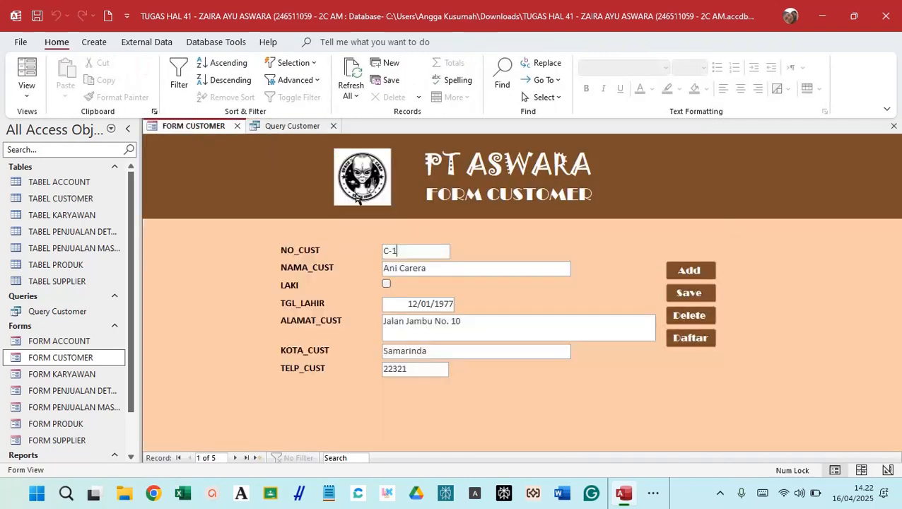
Open the Expression Builder for the criteria of the NO_CUST column in Query Customer.
{"action": "left_click", "coordinate": [292, 125]}
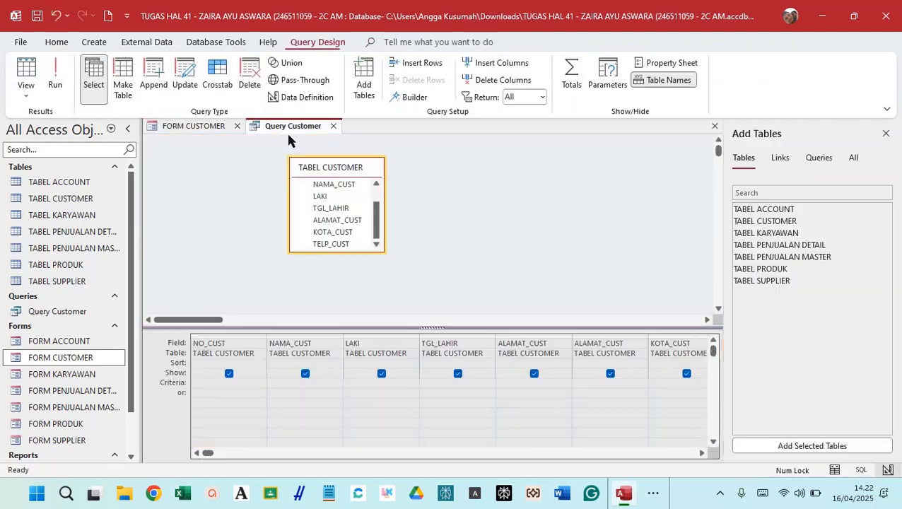
{"action": "left_click", "coordinate": [219, 381]}
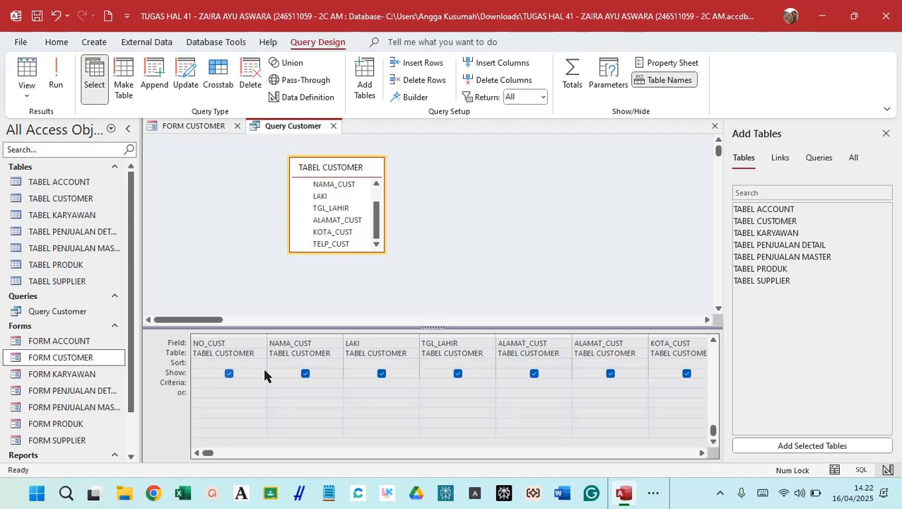
{"action": "scroll", "coordinate": [375, 230], "scroll_direction": "up", "scroll_amount": 2}
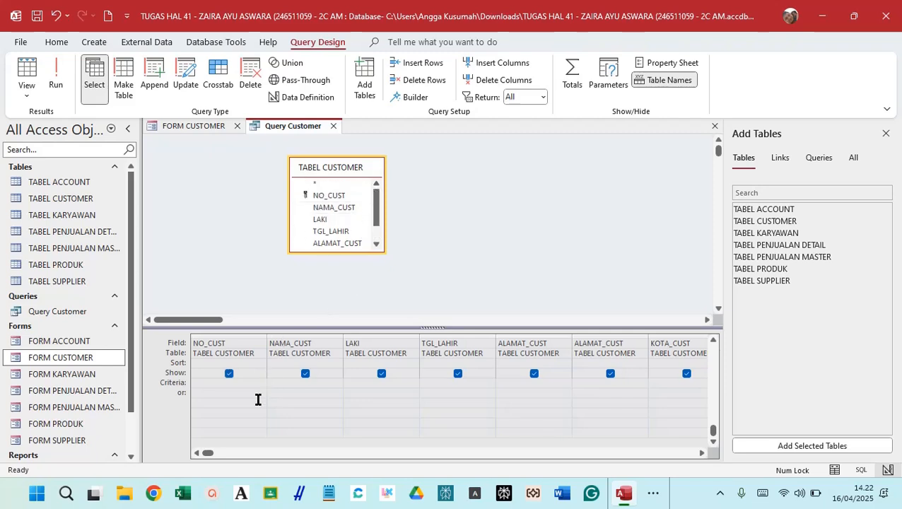
{"action": "right_click", "coordinate": [210, 385]}
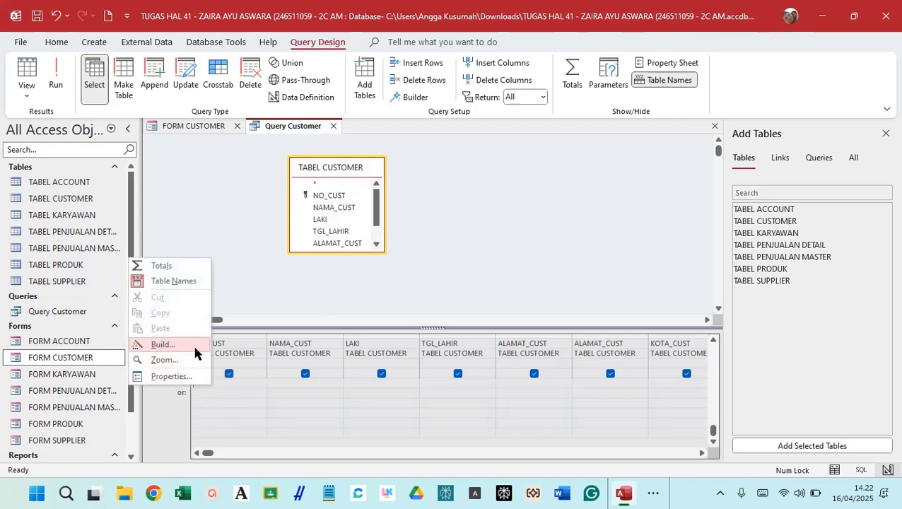
{"action": "left_click", "coordinate": [39, 15]}
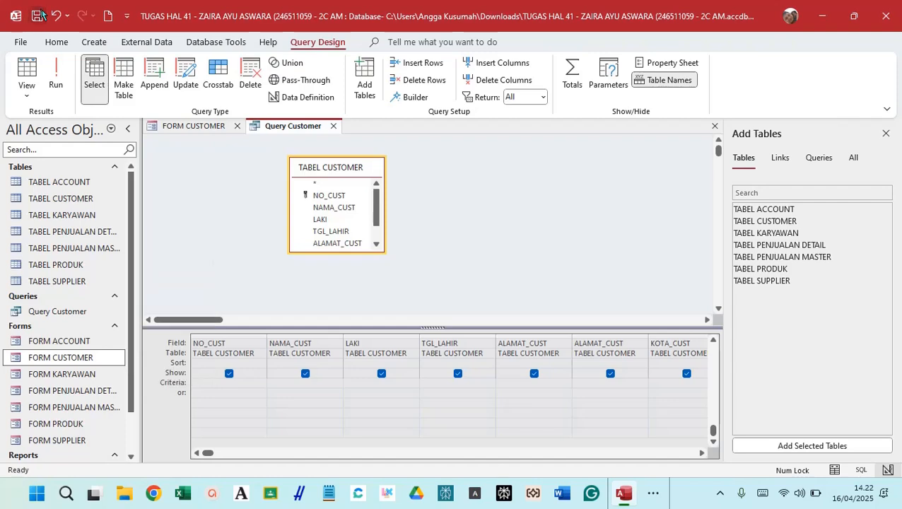
{"action": "right_click", "coordinate": [213, 380]}
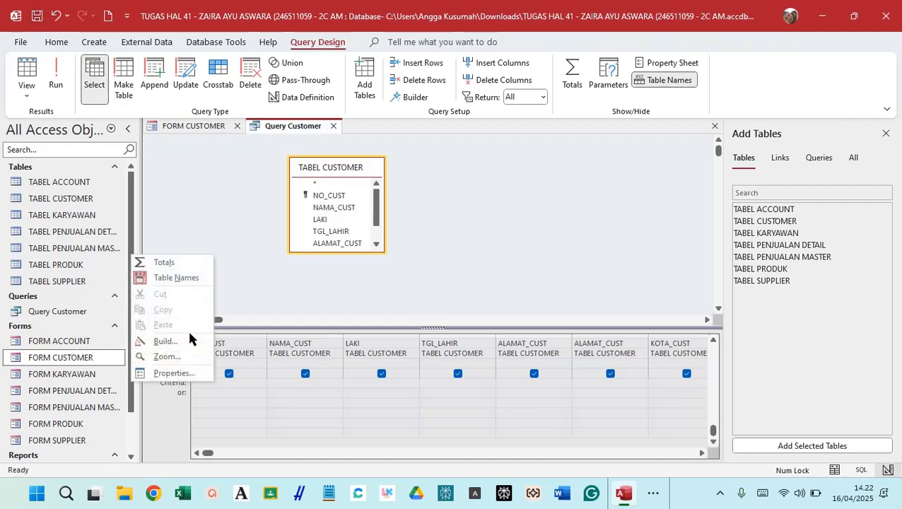
{"action": "left_click", "coordinate": [166, 342]}
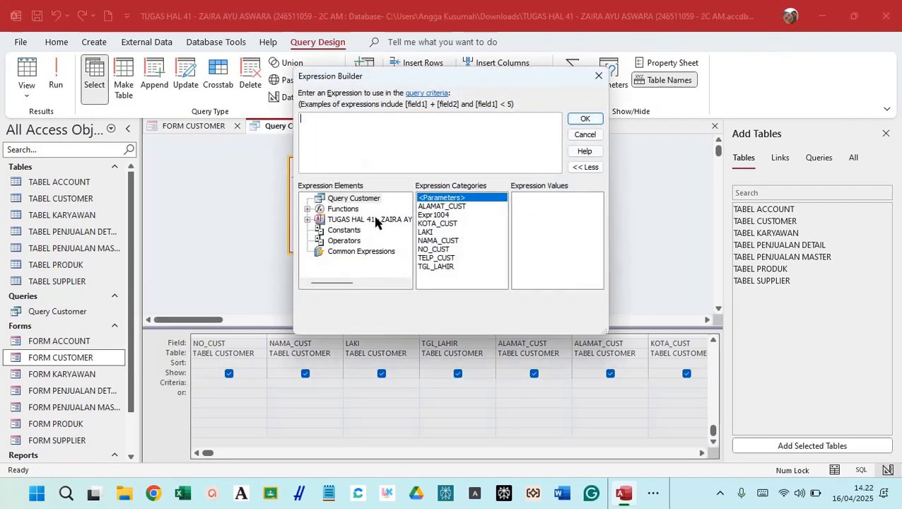
Set the NO_CUST criteria to Forms![FORM CUSTOMER]![NO_CUST] and widen the column to fit the whole expression.
{"action": "left_click", "coordinate": [307, 220]}
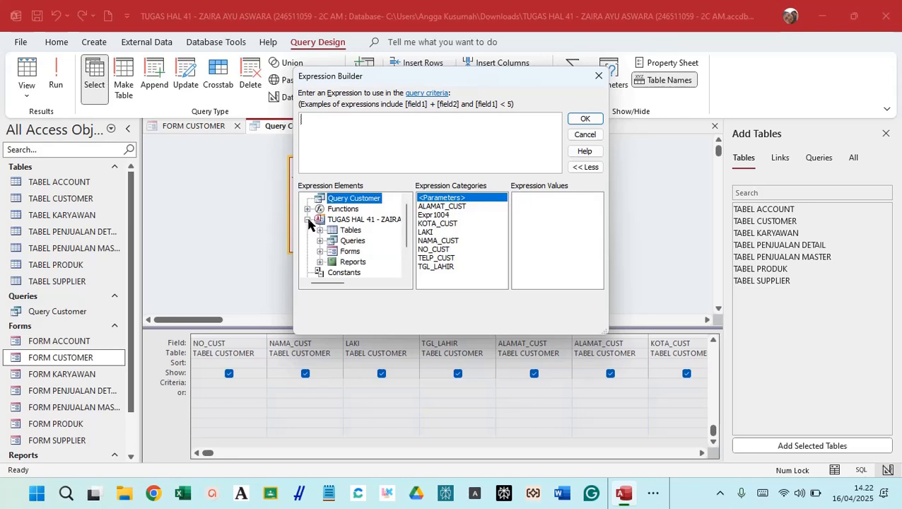
{"action": "left_click", "coordinate": [320, 251]}
{"action": "left_click", "coordinate": [333, 261]}
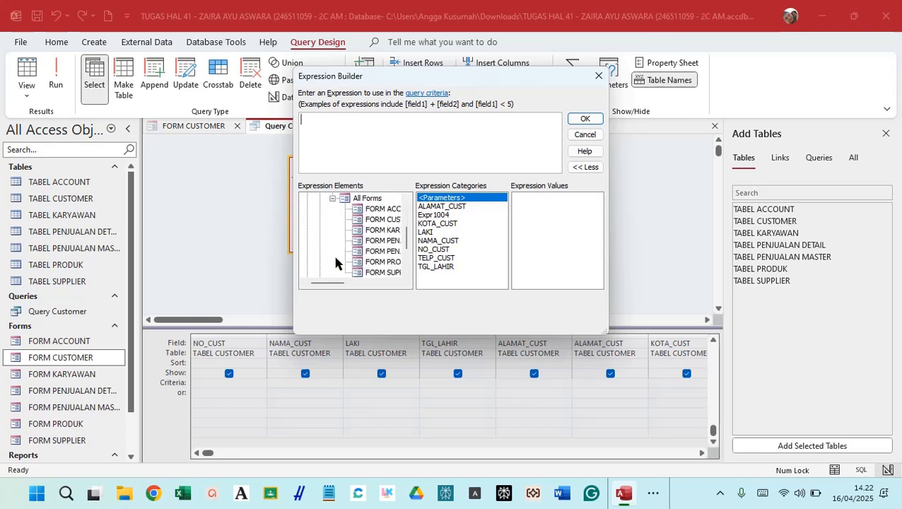
{"action": "left_click", "coordinate": [382, 219]}
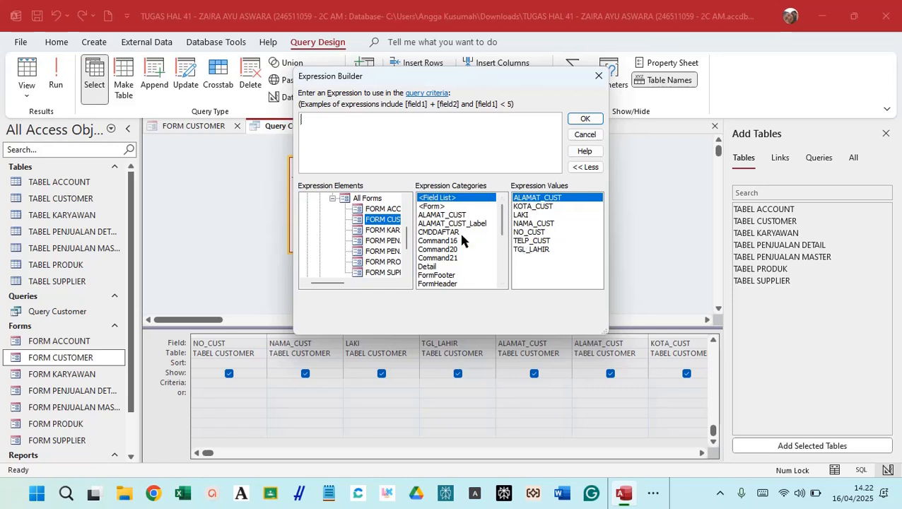
{"action": "left_click_drag", "start_coordinate": [495, 222], "coordinate": [514, 263]}
{"action": "left_click", "coordinate": [444, 250]}
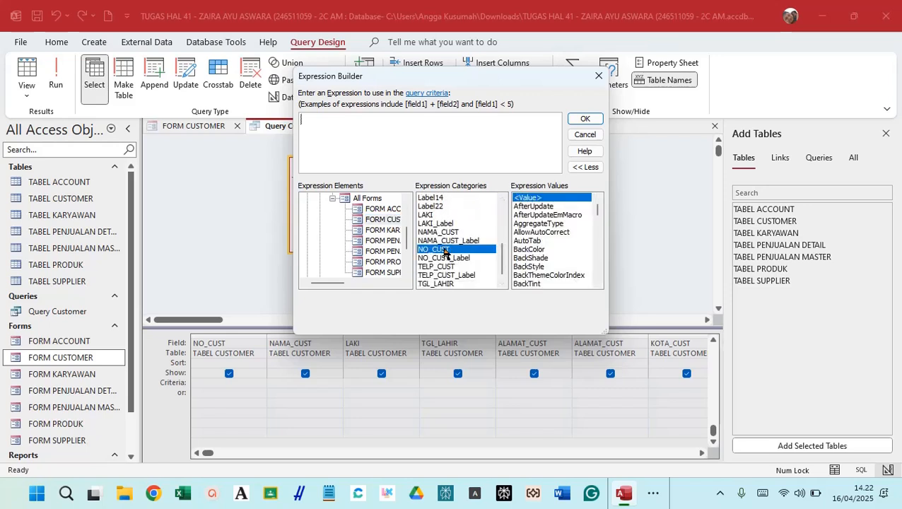
{"action": "double_click", "coordinate": [445, 251]}
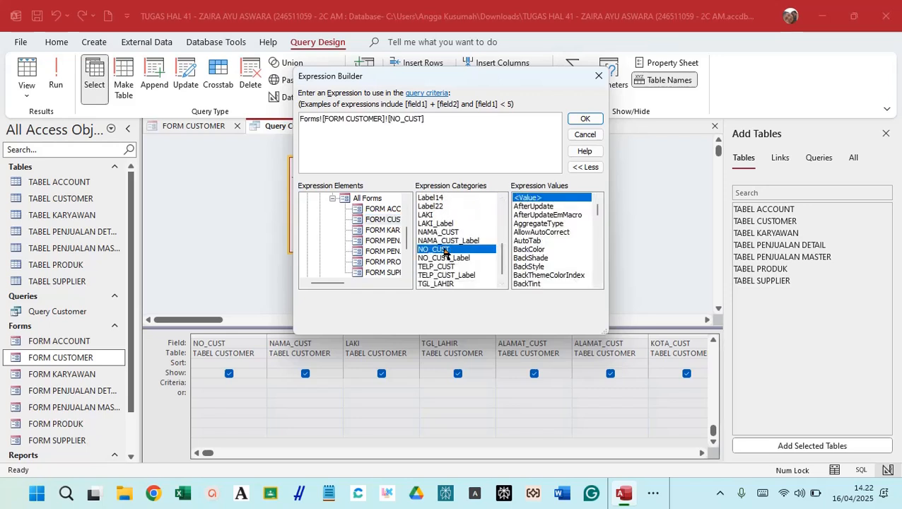
{"action": "left_click", "coordinate": [584, 120]}
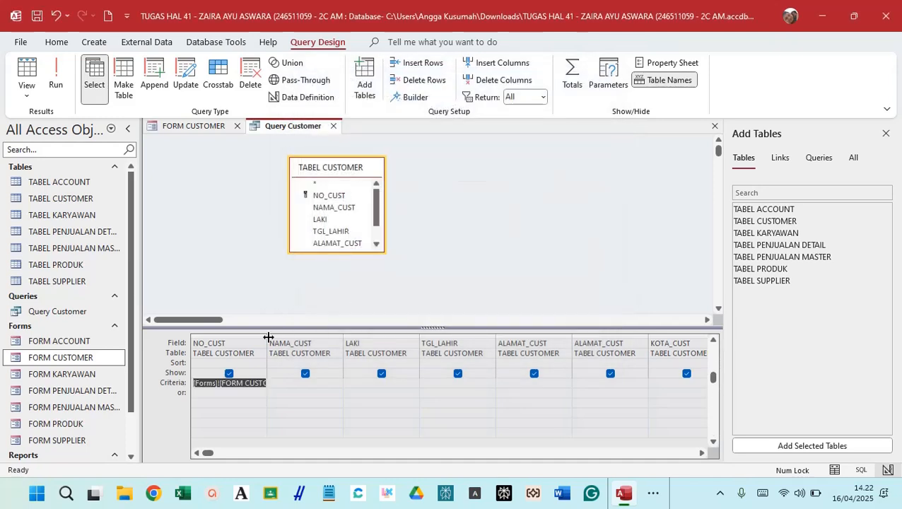
{"action": "left_click_drag", "start_coordinate": [269, 338], "coordinate": [544, 338]}
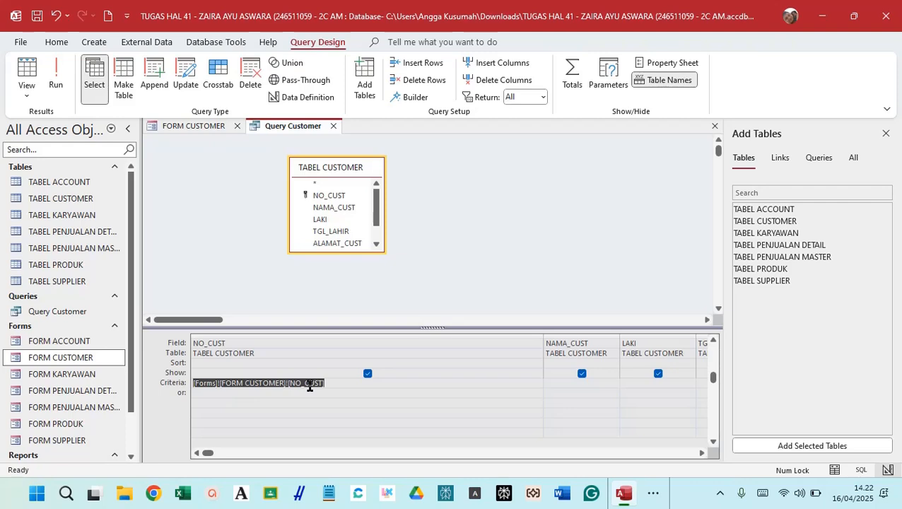
Test Query Customer with FORM CUSTOMER on its third record, and close the query with its design changes saved.
{"action": "left_click", "coordinate": [199, 126]}
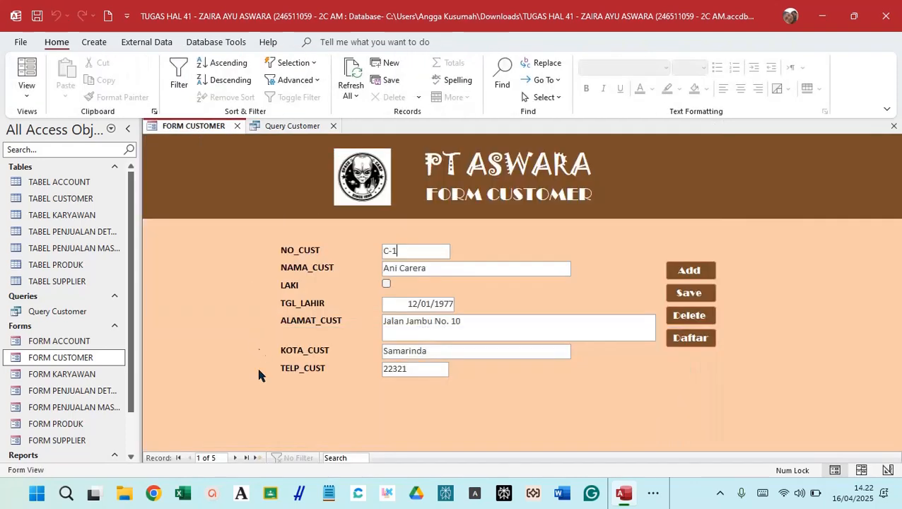
{"action": "left_click", "coordinate": [236, 457]}
{"action": "left_click", "coordinate": [236, 457]}
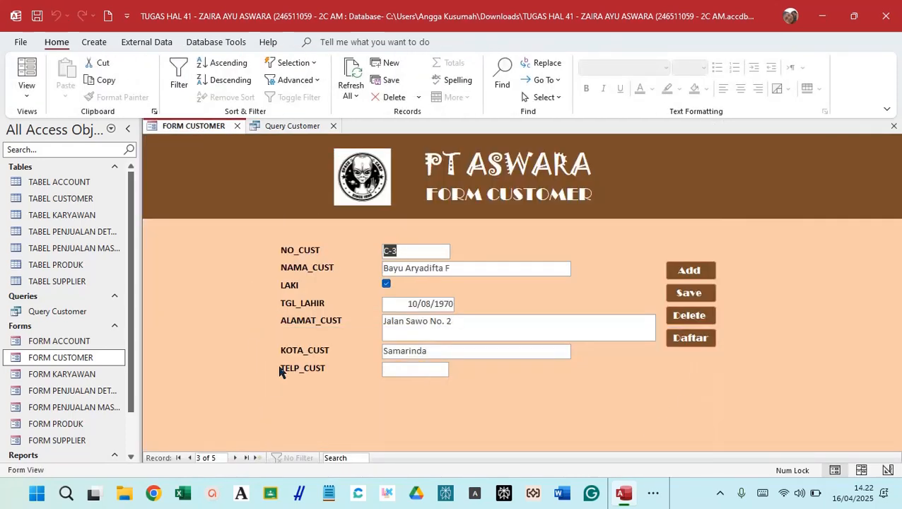
{"action": "left_click", "coordinate": [286, 126]}
{"action": "left_click", "coordinate": [29, 67]}
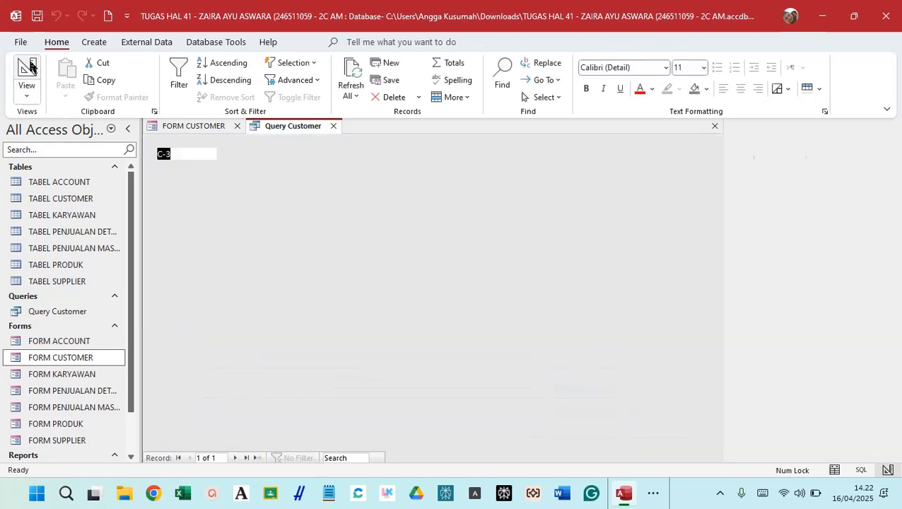
{"action": "left_click", "coordinate": [200, 167]}
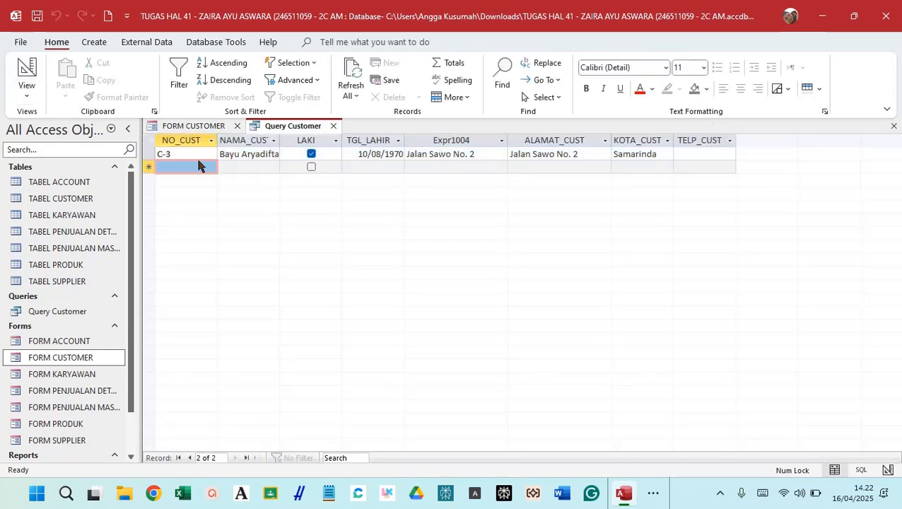
{"action": "left_click", "coordinate": [334, 126]}
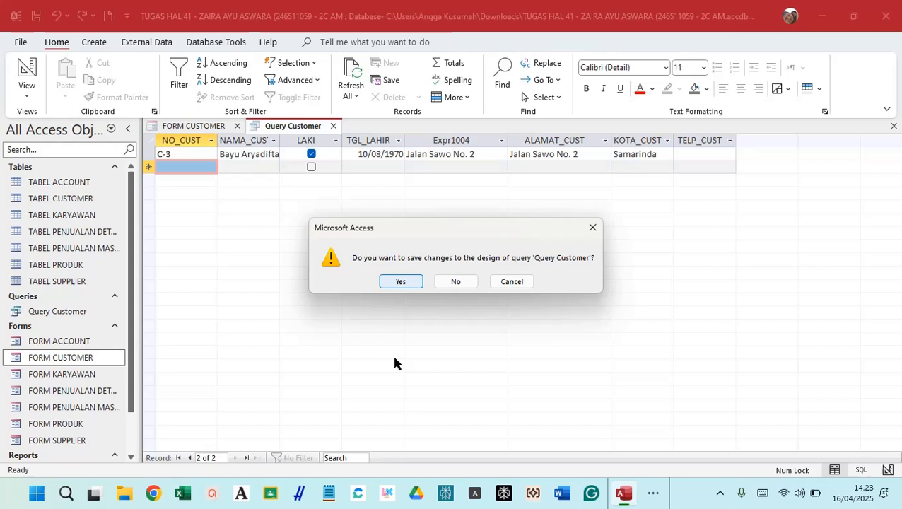
{"action": "left_click", "coordinate": [400, 284]}
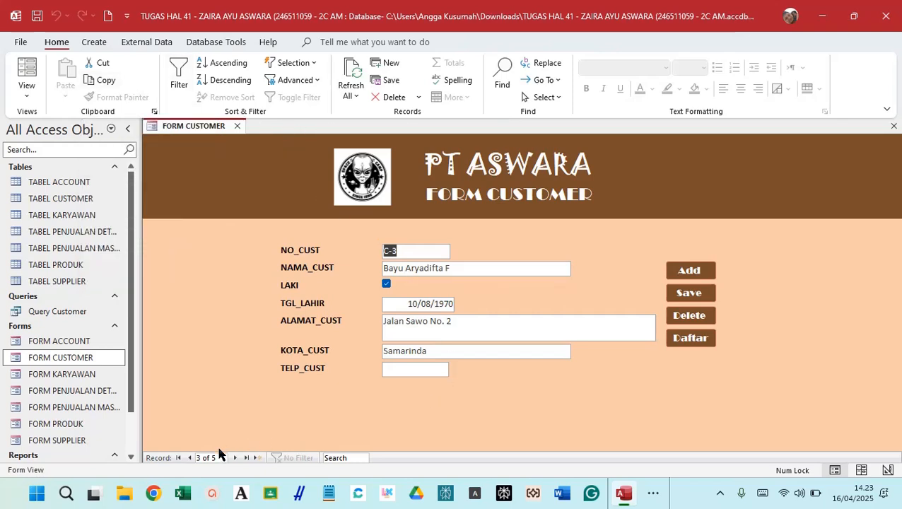
Advance FORM CUSTOMER to the fourth record, check Query Customer's result against it, and close the query.
{"action": "left_click", "coordinate": [235, 458]}
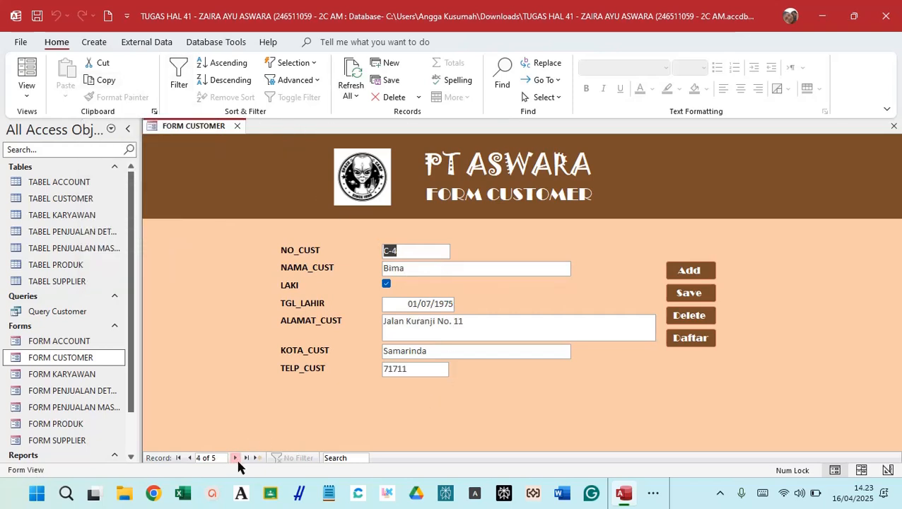
{"action": "left_click", "coordinate": [65, 314]}
{"action": "double_click", "coordinate": [65, 314]}
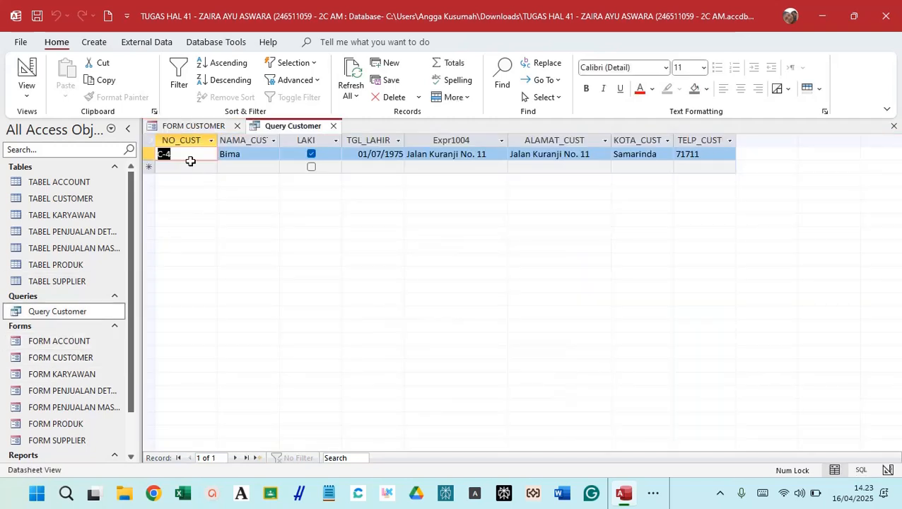
{"action": "left_click", "coordinate": [334, 126]}
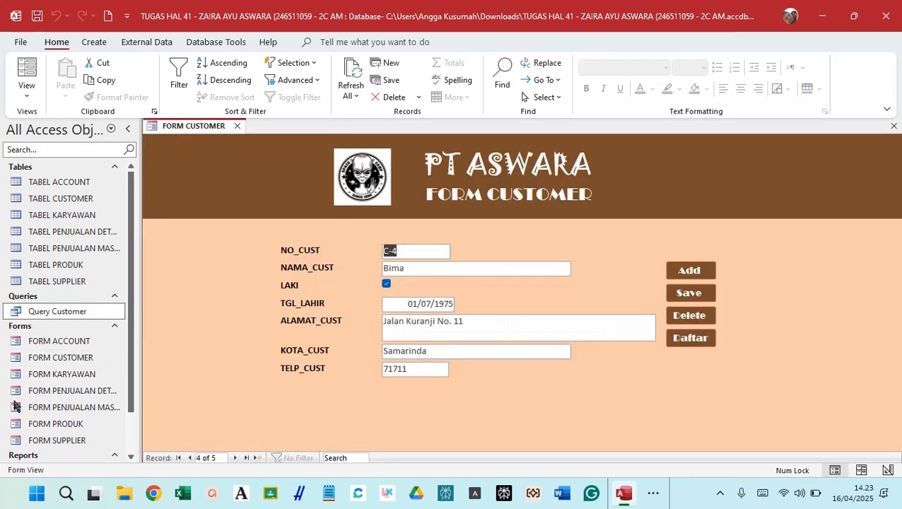
Start a Report Wizard report based on Query Customer and include all of its fields.
{"action": "left_click", "coordinate": [96, 43]}
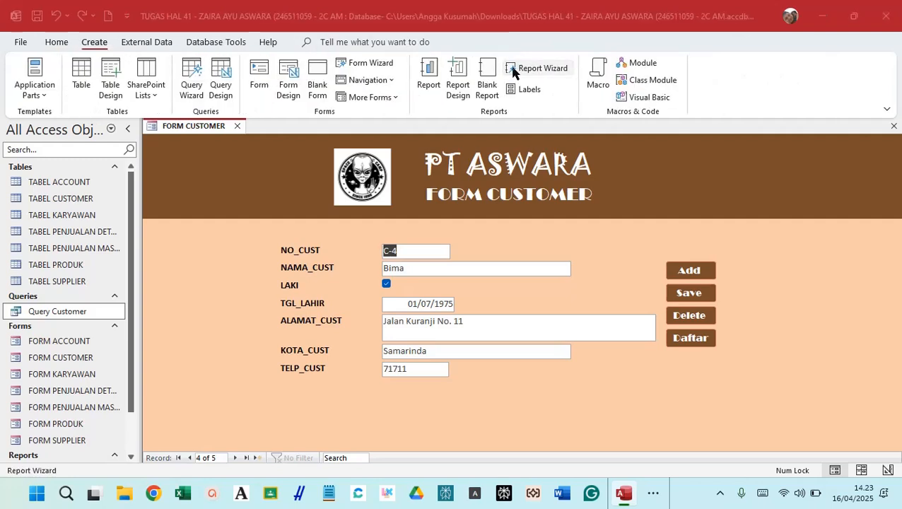
{"action": "left_click", "coordinate": [538, 68]}
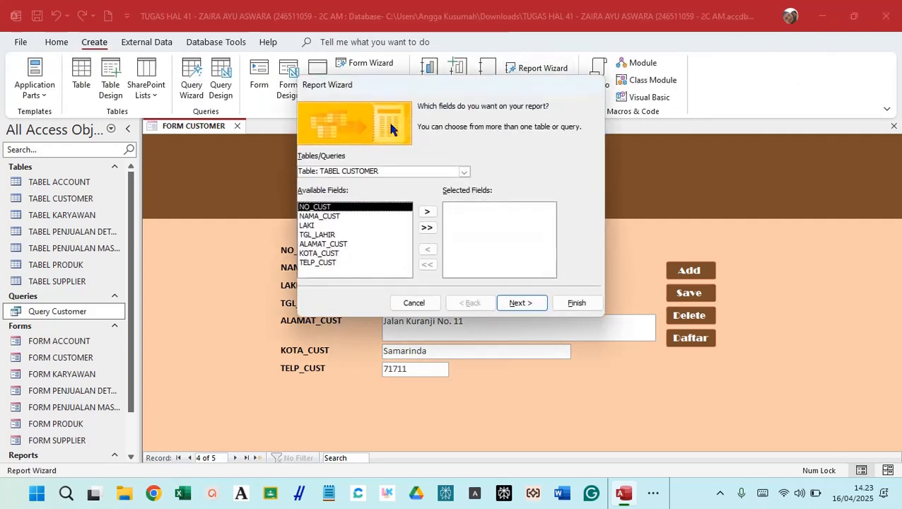
{"action": "left_click", "coordinate": [466, 173]}
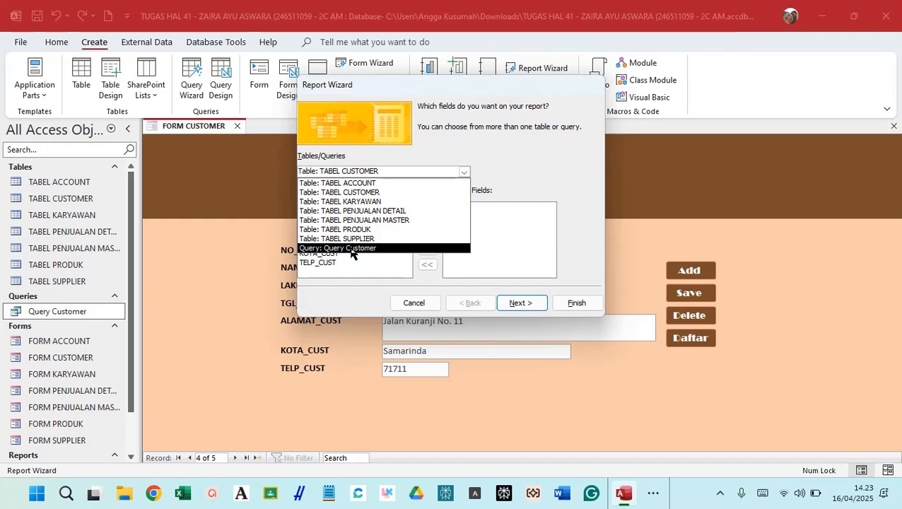
{"action": "left_click", "coordinate": [353, 248]}
{"action": "left_click", "coordinate": [426, 228]}
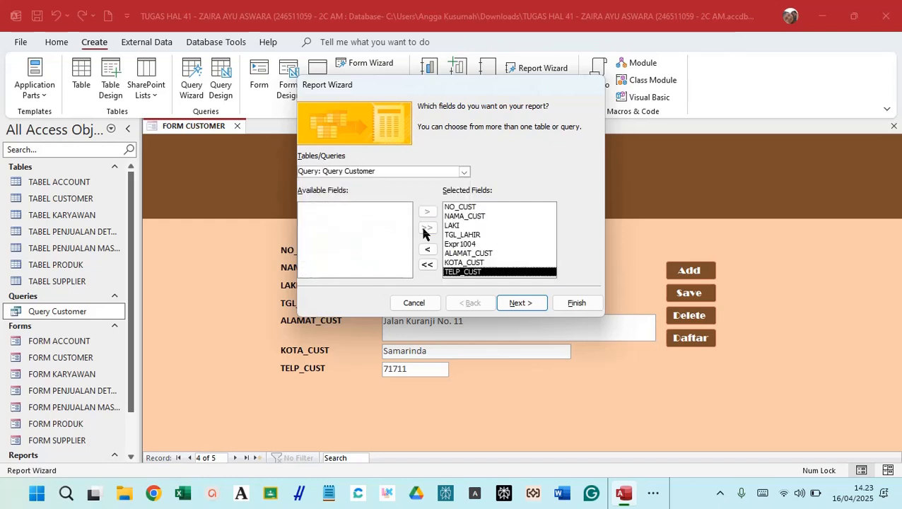
Leave the report without grouping or sorting and give it a Columnar layout.
{"action": "left_click", "coordinate": [520, 303]}
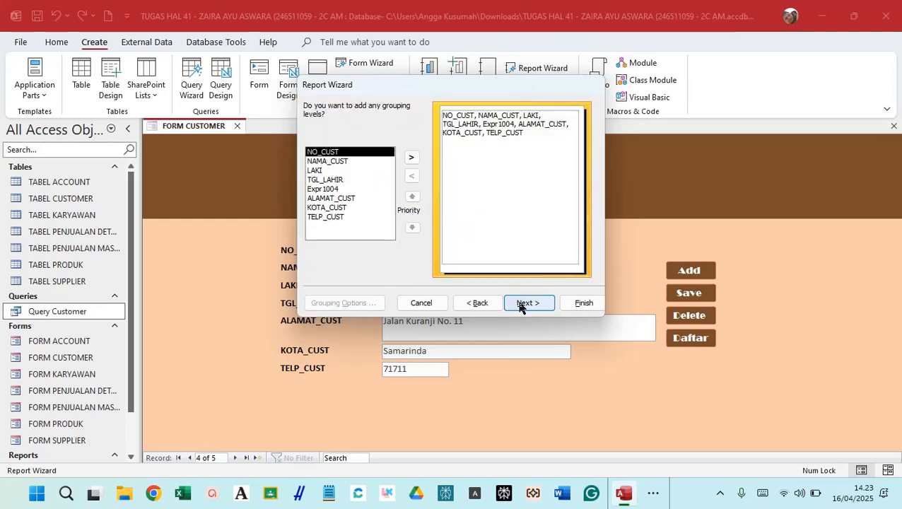
{"action": "left_click", "coordinate": [522, 304]}
{"action": "left_click", "coordinate": [537, 306]}
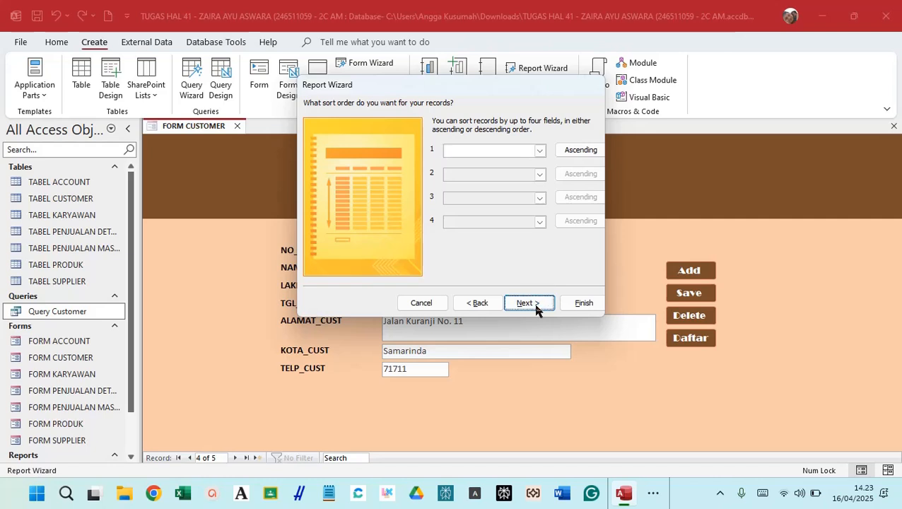
{"action": "left_click", "coordinate": [493, 139]}
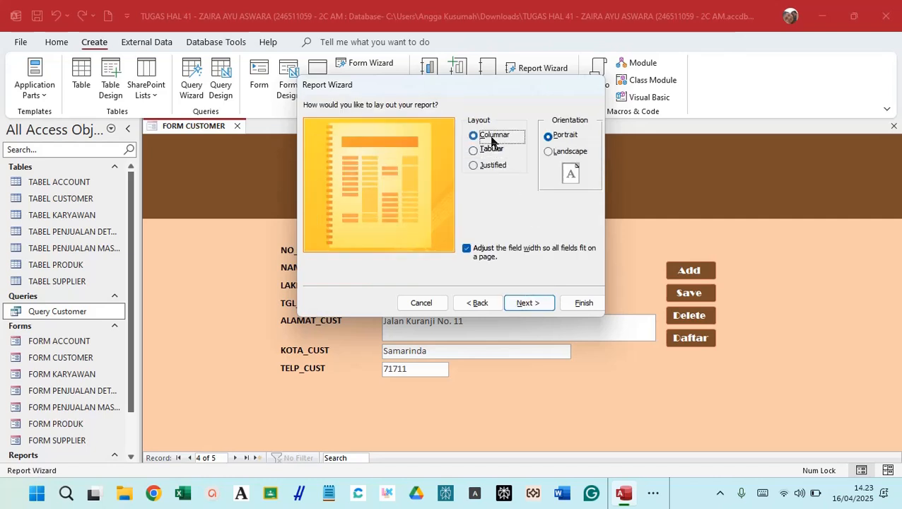
{"action": "left_click", "coordinate": [525, 304]}
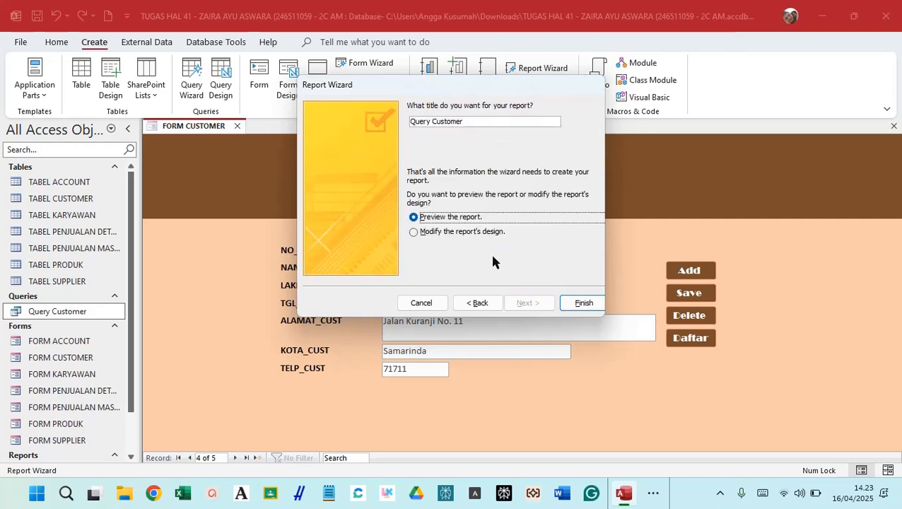
Title the report ID Card Customer, finish the wizard, and close the report preview after viewing it.
{"action": "double_click", "coordinate": [425, 122]}
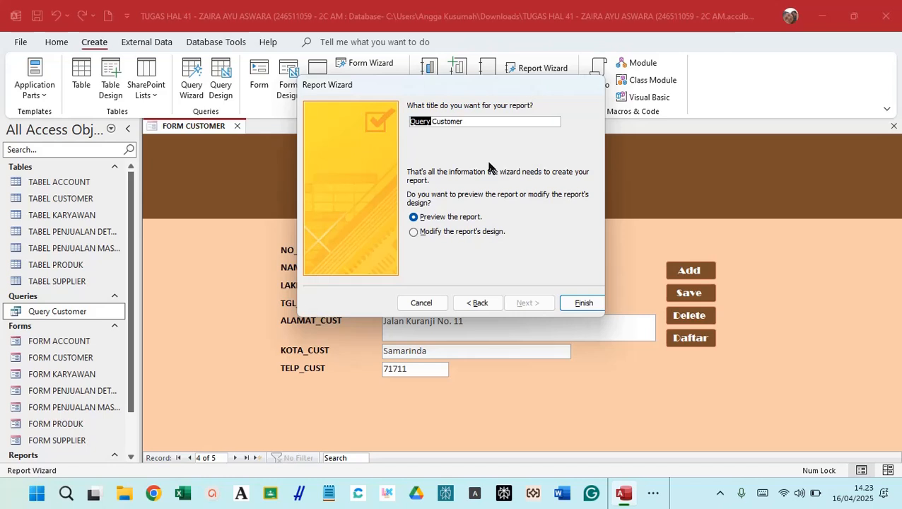
{"action": "type", "text": "ID Card"}
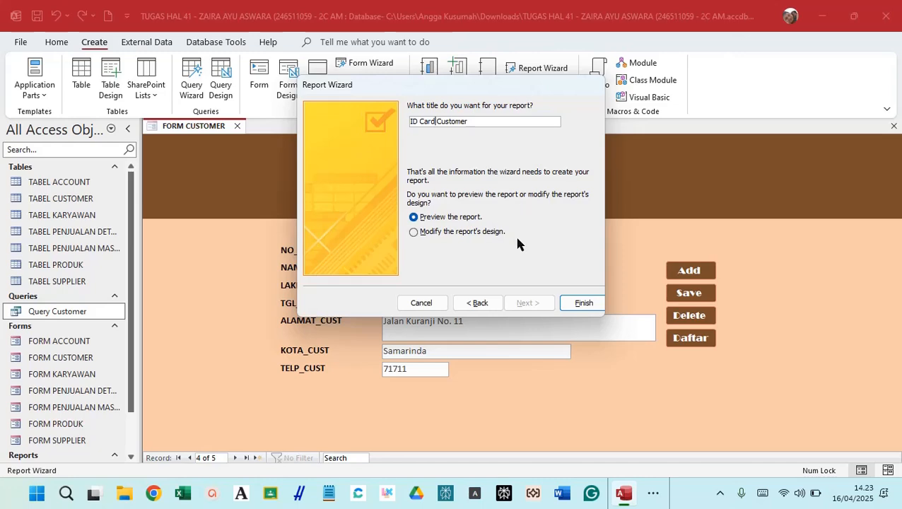
{"action": "left_click", "coordinate": [583, 302]}
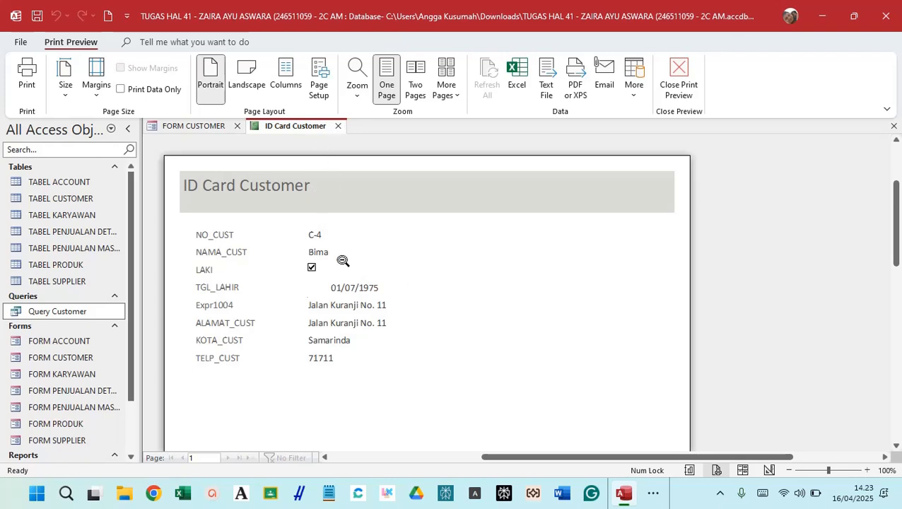
{"action": "left_click", "coordinate": [338, 128]}
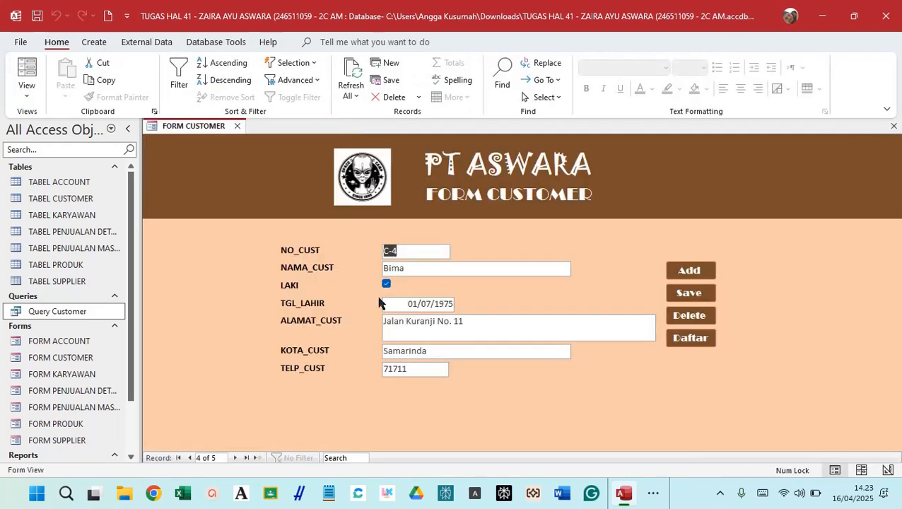
Open FORM CUSTOMER in Design View and draw a new command button directly below the Daftar button.
{"action": "scroll", "coordinate": [43, 350], "scroll_direction": "down", "scroll_amount": 2}
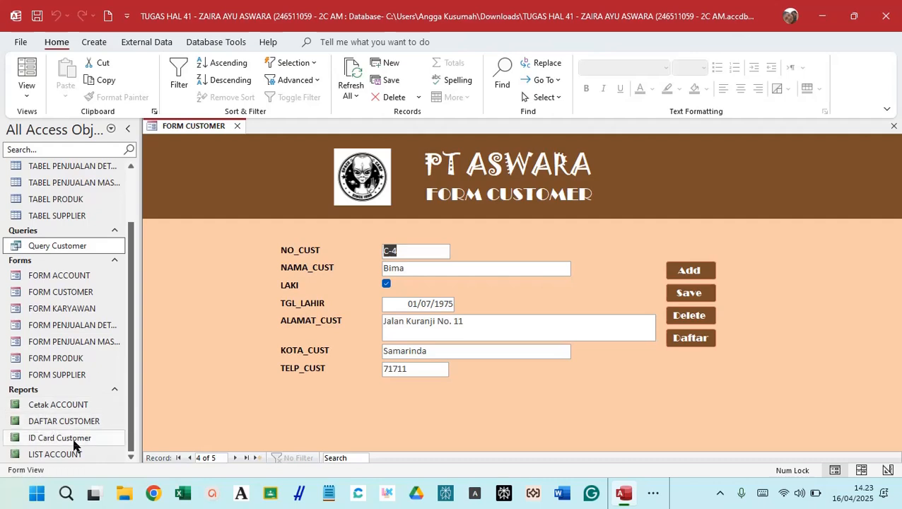
{"action": "right_click", "coordinate": [219, 156]}
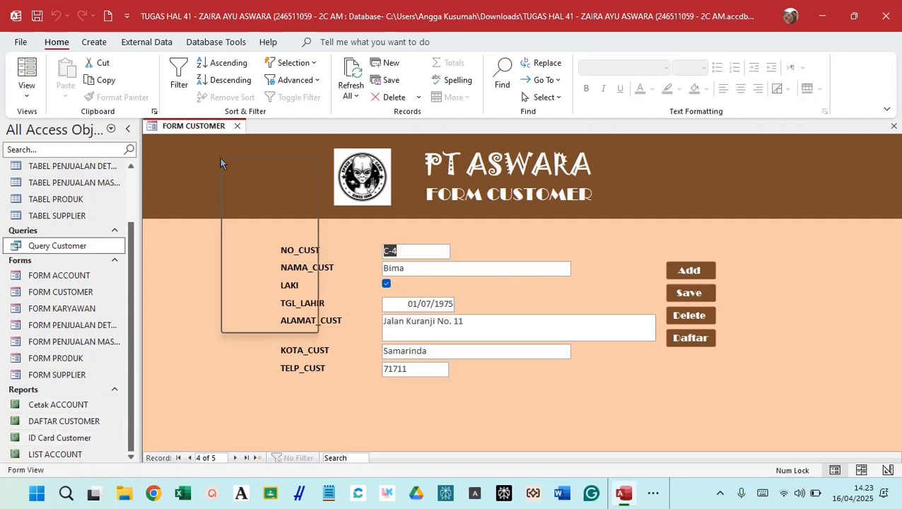
{"action": "left_click", "coordinate": [256, 205]}
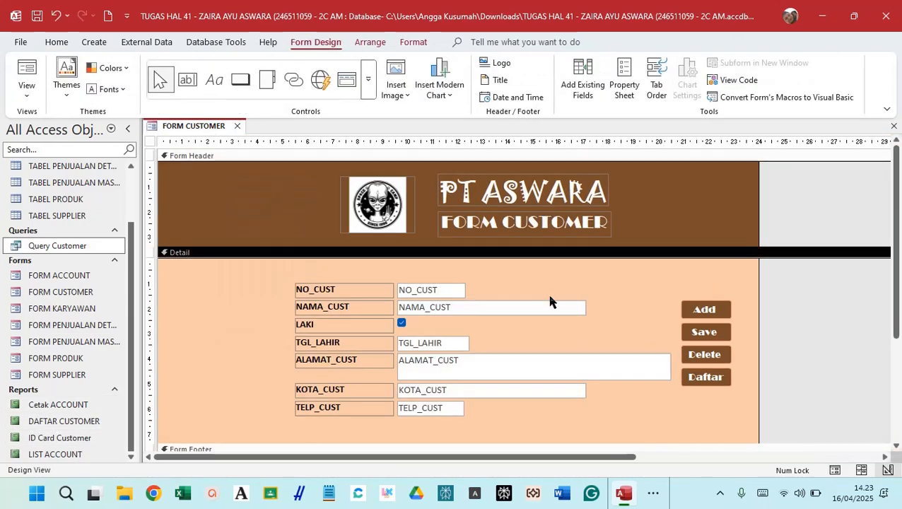
{"action": "left_click", "coordinate": [241, 82]}
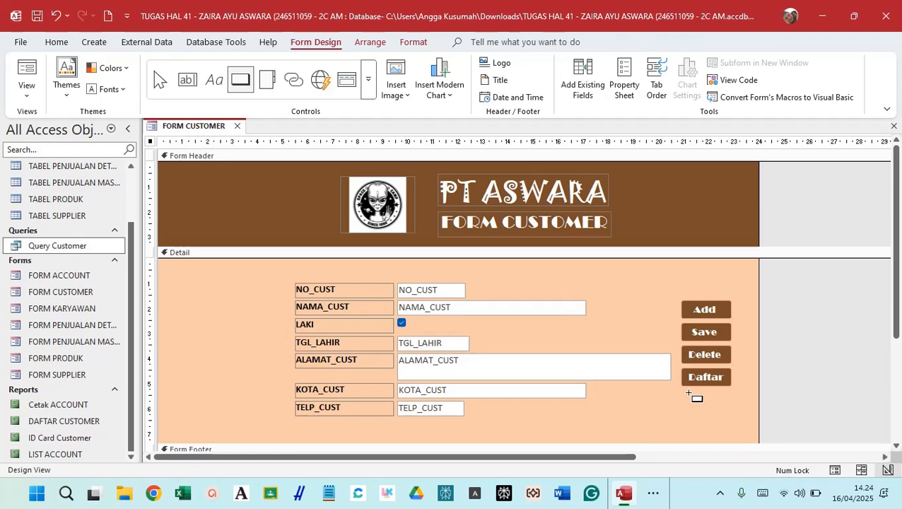
{"action": "left_click_drag", "start_coordinate": [685, 391], "coordinate": [758, 404]}
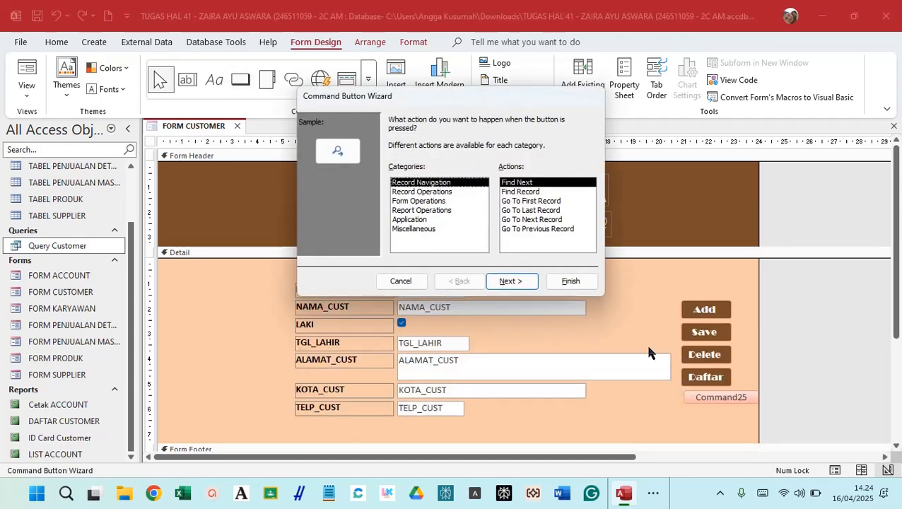
Assign the new button the Preview Report action from Report Operations, targeting the ID Card Customer report.
{"action": "left_click", "coordinate": [433, 210]}
{"action": "left_click", "coordinate": [506, 202]}
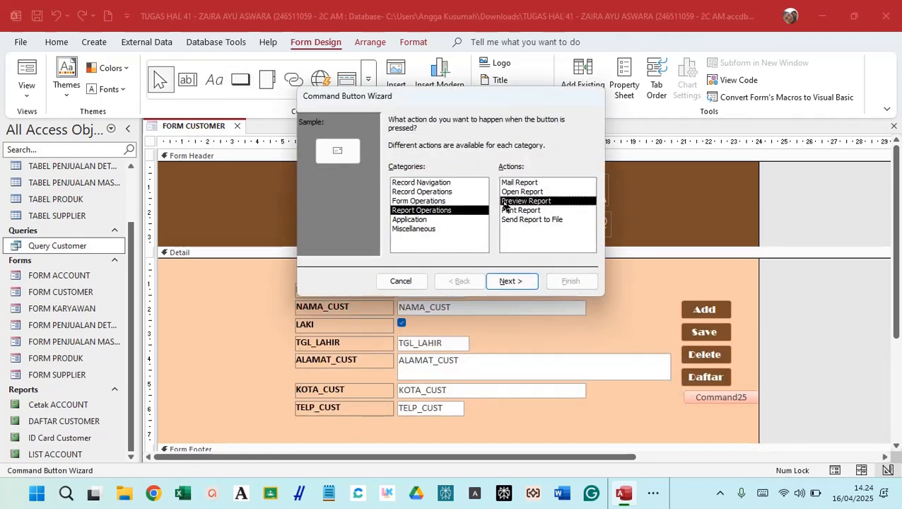
{"action": "left_click", "coordinate": [511, 282]}
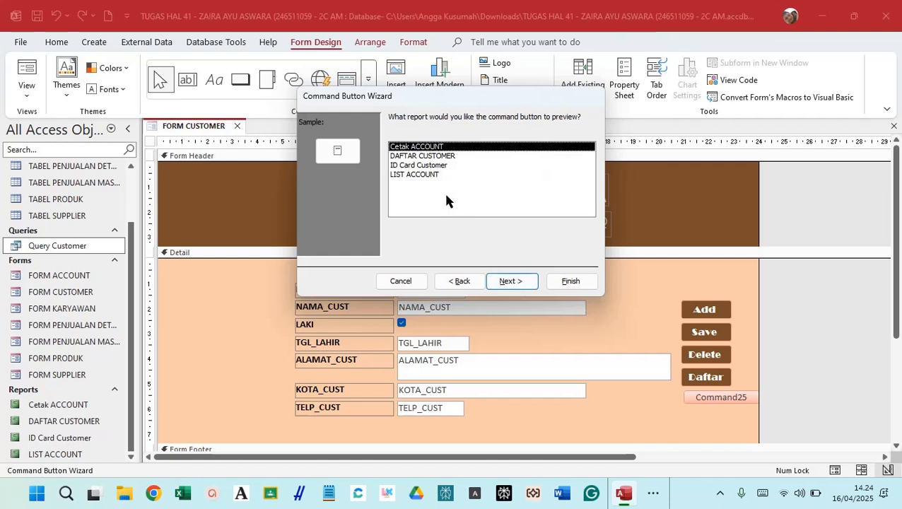
{"action": "left_click", "coordinate": [425, 167]}
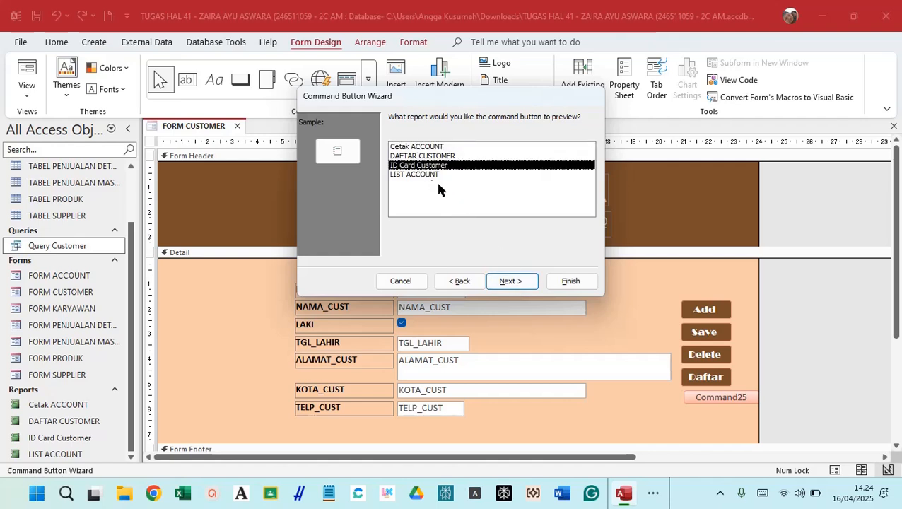
{"action": "left_click", "coordinate": [529, 286]}
Give the button the text caption Cetak ID instead of a picture and finish the Command Button Wizard.
{"action": "left_click", "coordinate": [394, 172]}
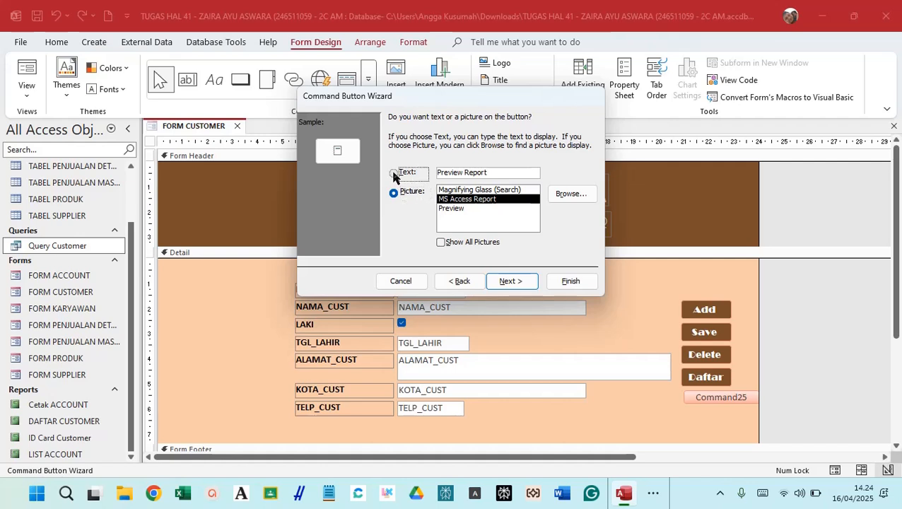
{"action": "left_click_drag", "start_coordinate": [497, 173], "coordinate": [366, 162]}
{"action": "type", "text": "Cetak ID"}
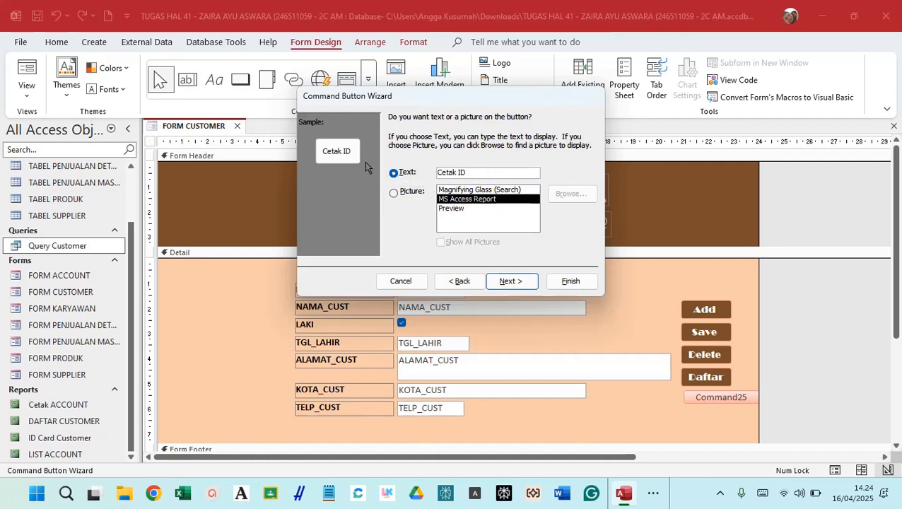
{"action": "left_click", "coordinate": [566, 284]}
Copy the Daftar button's formatting onto the Cetak ID button with Format Painter.
{"action": "left_click", "coordinate": [683, 377]}
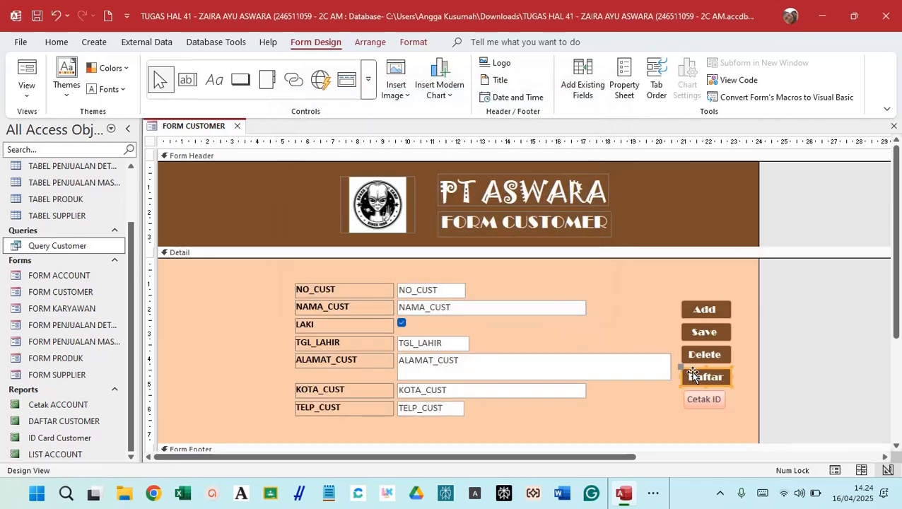
{"action": "left_click", "coordinate": [56, 42]}
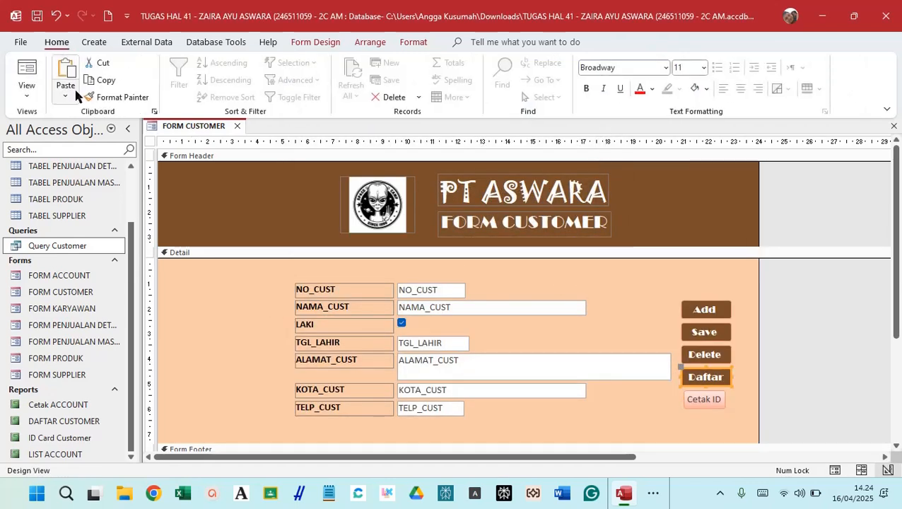
{"action": "left_click", "coordinate": [99, 98]}
{"action": "left_click", "coordinate": [705, 400]}
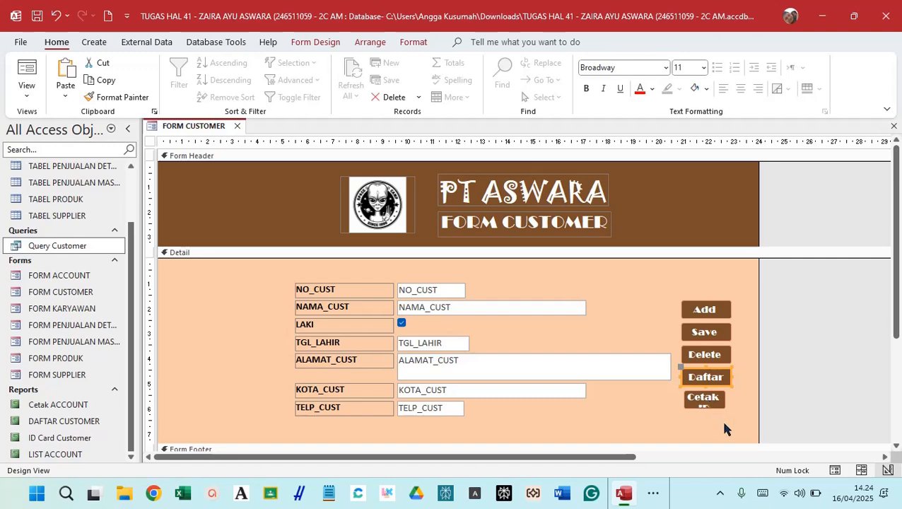
Match the Cetak ID button's width to the other command buttons and line it up with their column.
{"action": "left_click_drag", "start_coordinate": [684, 288], "coordinate": [702, 398]}
{"action": "right_click", "coordinate": [703, 398]}
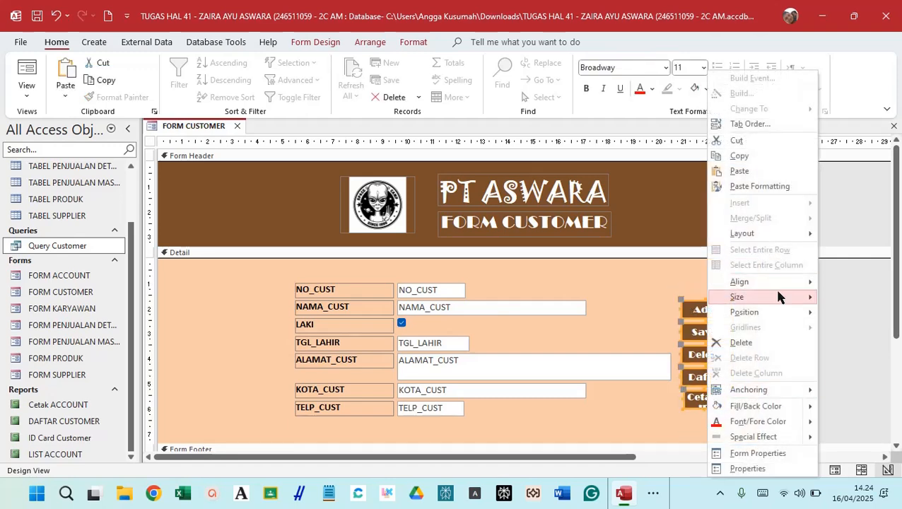
{"action": "mouse_move", "coordinate": [777, 297]}
{"action": "left_click", "coordinate": [663, 360]}
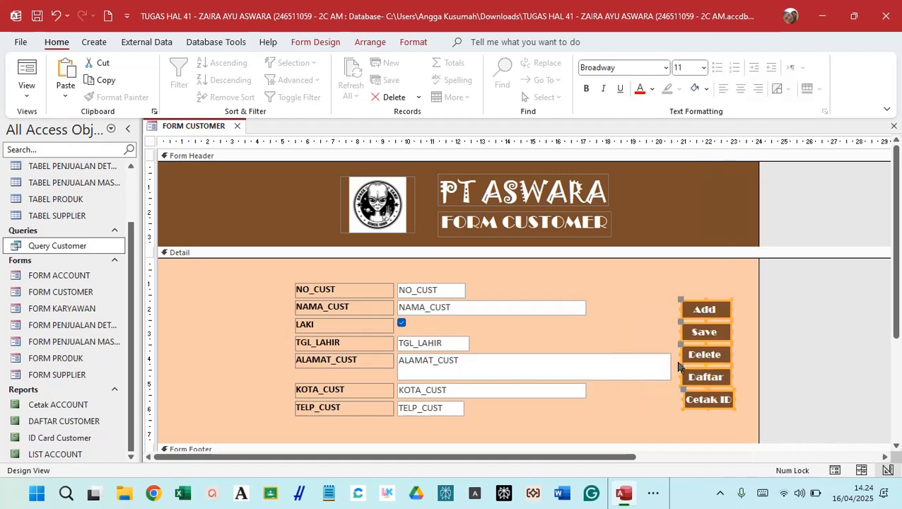
{"action": "left_click", "coordinate": [739, 373]}
{"action": "left_click", "coordinate": [714, 396]}
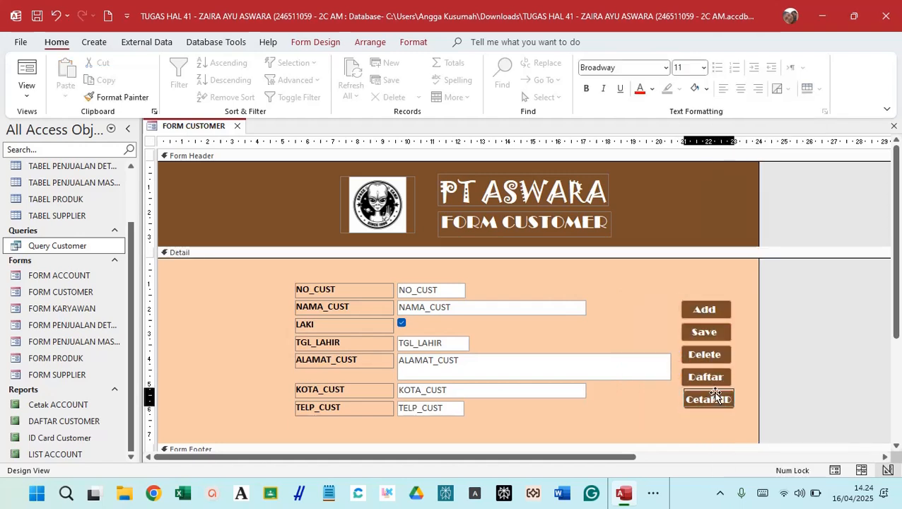
{"action": "left_click_drag", "start_coordinate": [715, 396], "coordinate": [712, 397]}
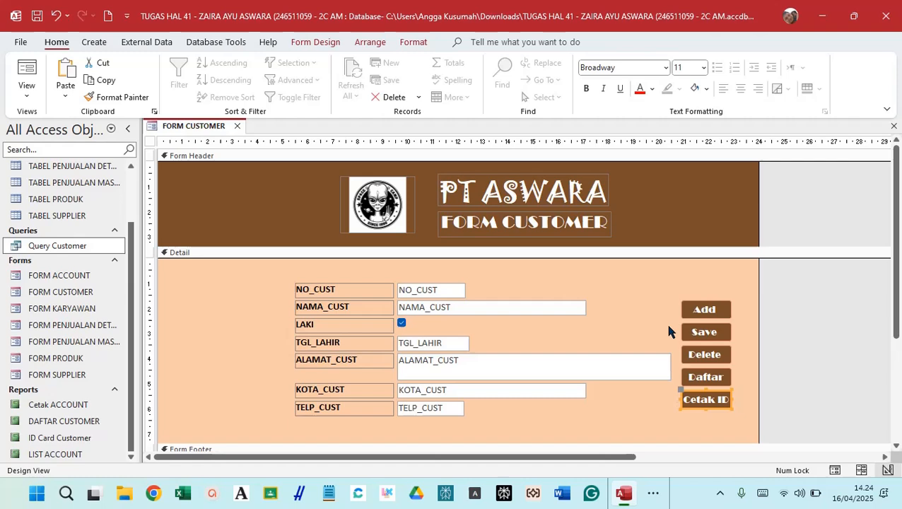
{"action": "right_click", "coordinate": [644, 289]}
{"action": "left_click", "coordinate": [585, 390]}
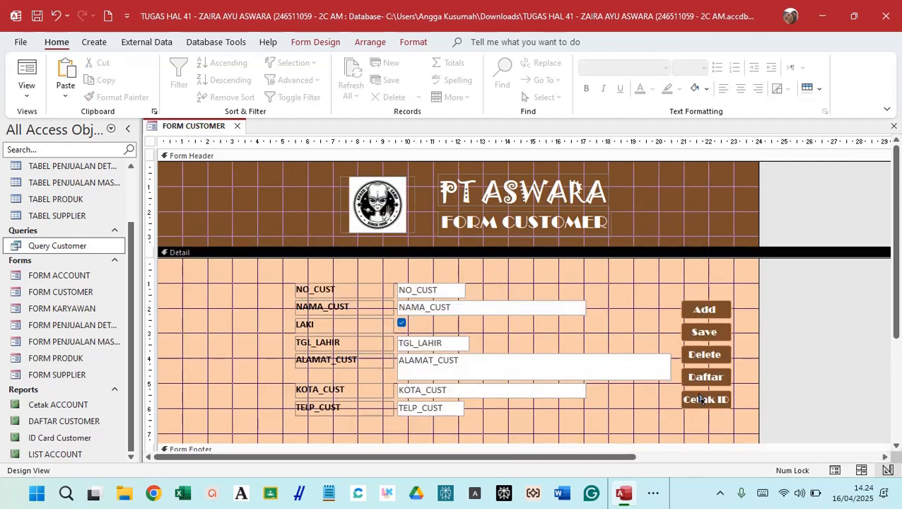
{"action": "right_click", "coordinate": [632, 278]}
{"action": "left_click", "coordinate": [565, 376]}
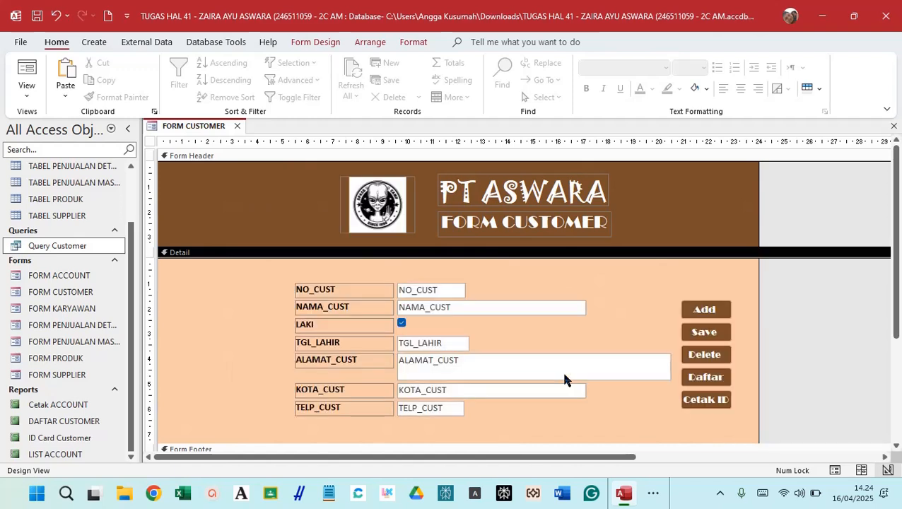
Switch FORM CUSTOMER to Form View, advance to the fifth record, and preview its report with the Cetak ID button.
{"action": "left_click", "coordinate": [27, 74]}
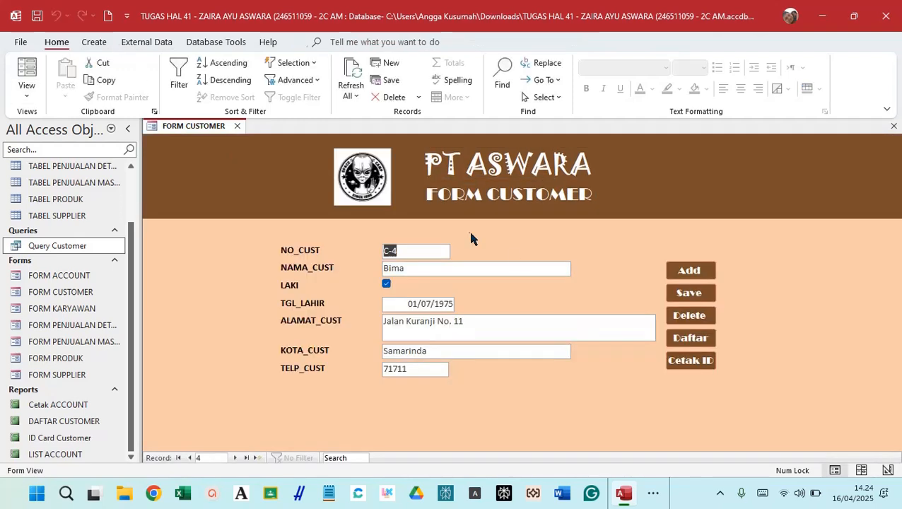
{"action": "left_click", "coordinate": [235, 457]}
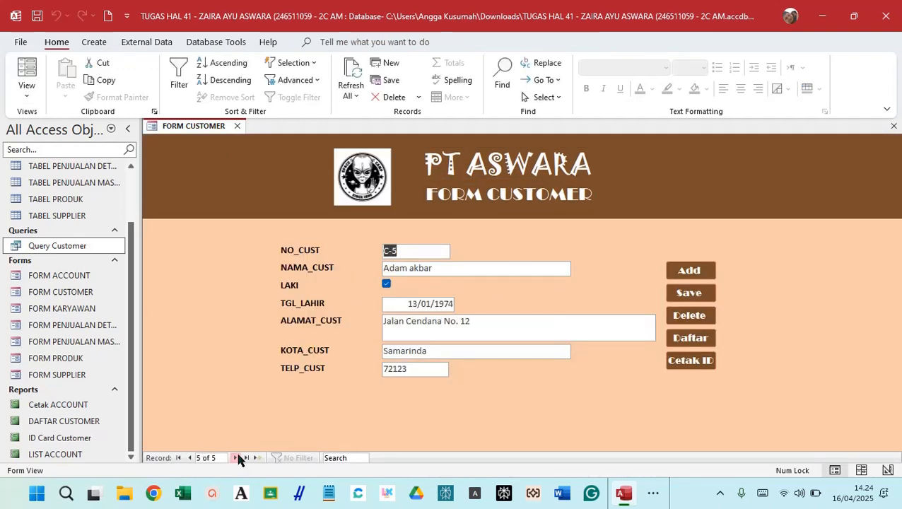
{"action": "left_click", "coordinate": [690, 361]}
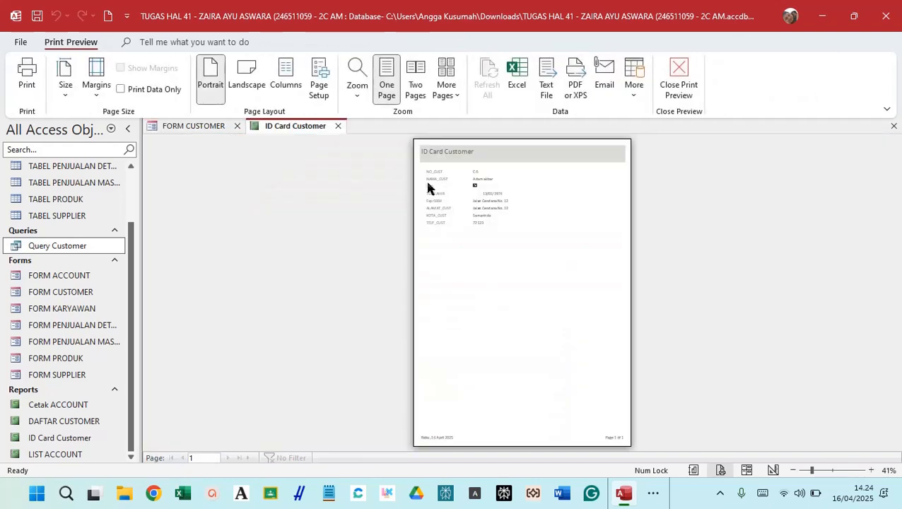
Examine the ID Card Customer preview up close, view its Page Setup print options, and close them without changes.
{"action": "left_click", "coordinate": [427, 191]}
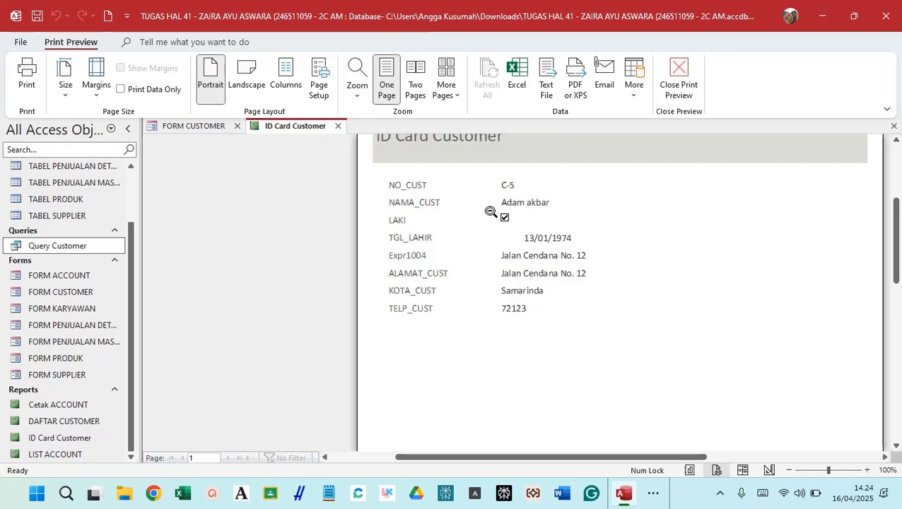
{"action": "scroll", "coordinate": [488, 226], "scroll_direction": "up", "scroll_amount": 1}
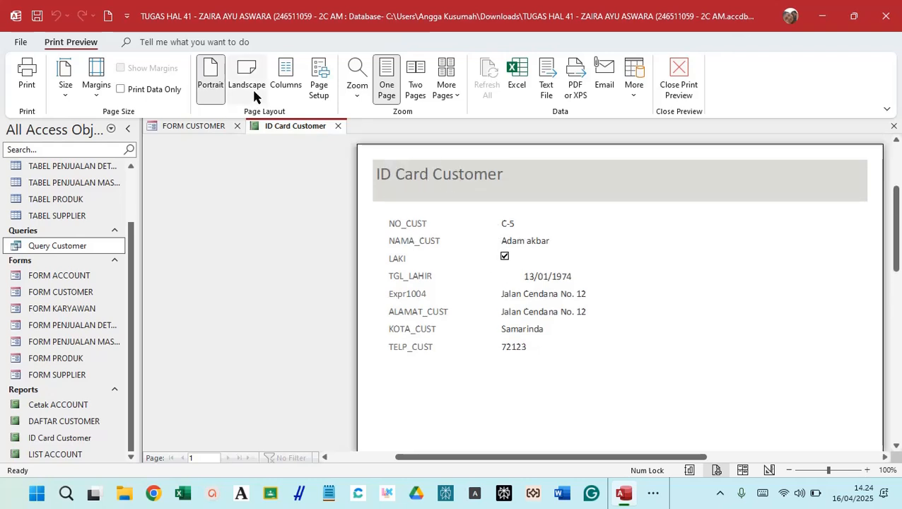
{"action": "left_click", "coordinate": [320, 85]}
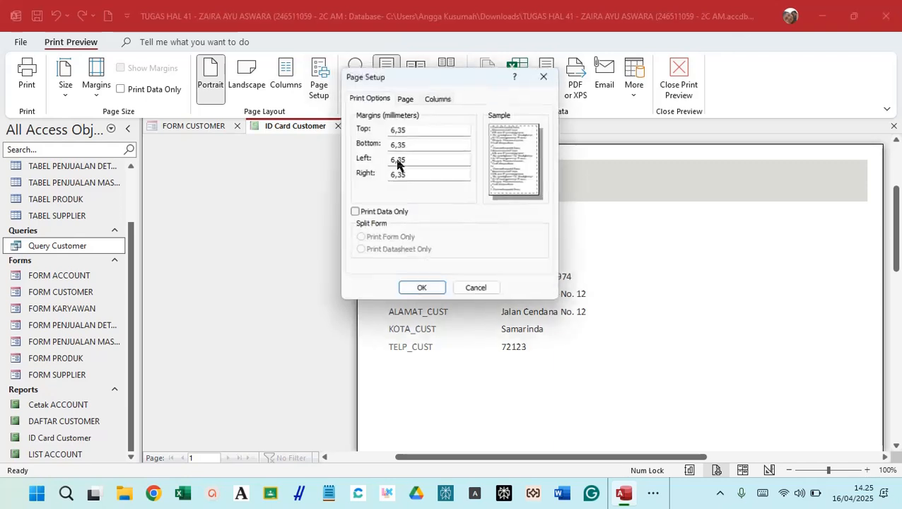
{"action": "left_click", "coordinate": [545, 75]}
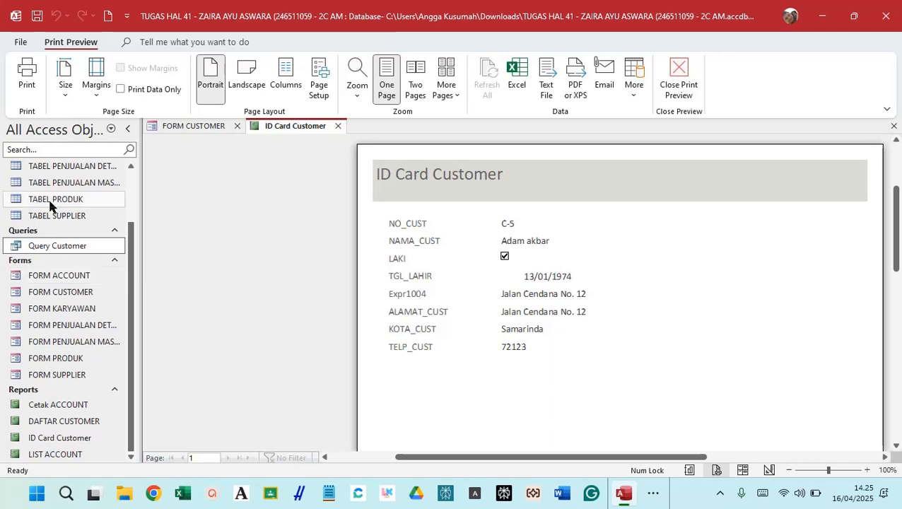
{"action": "left_click", "coordinate": [719, 493]}
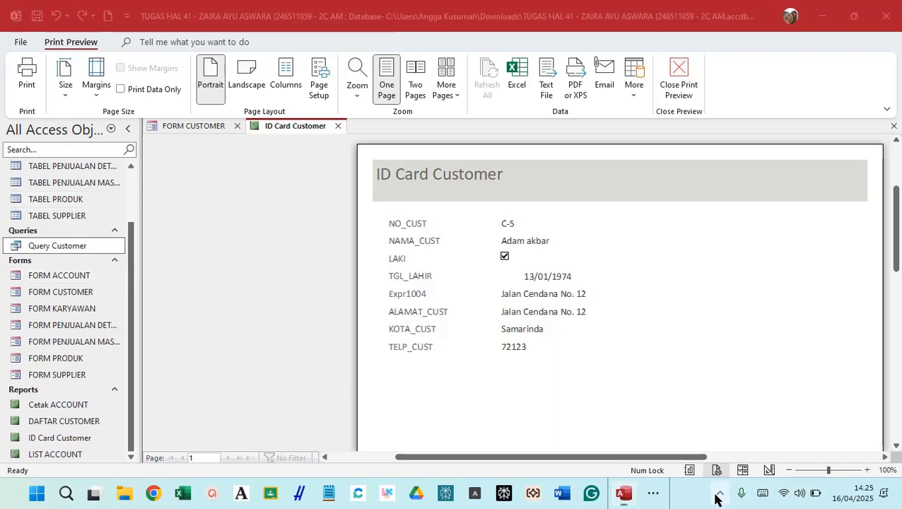
{"action": "left_click", "coordinate": [668, 453]}
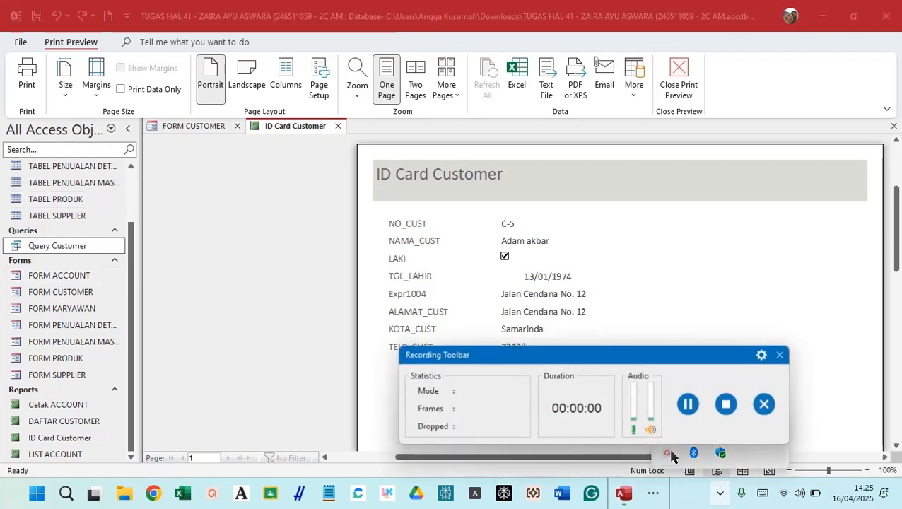